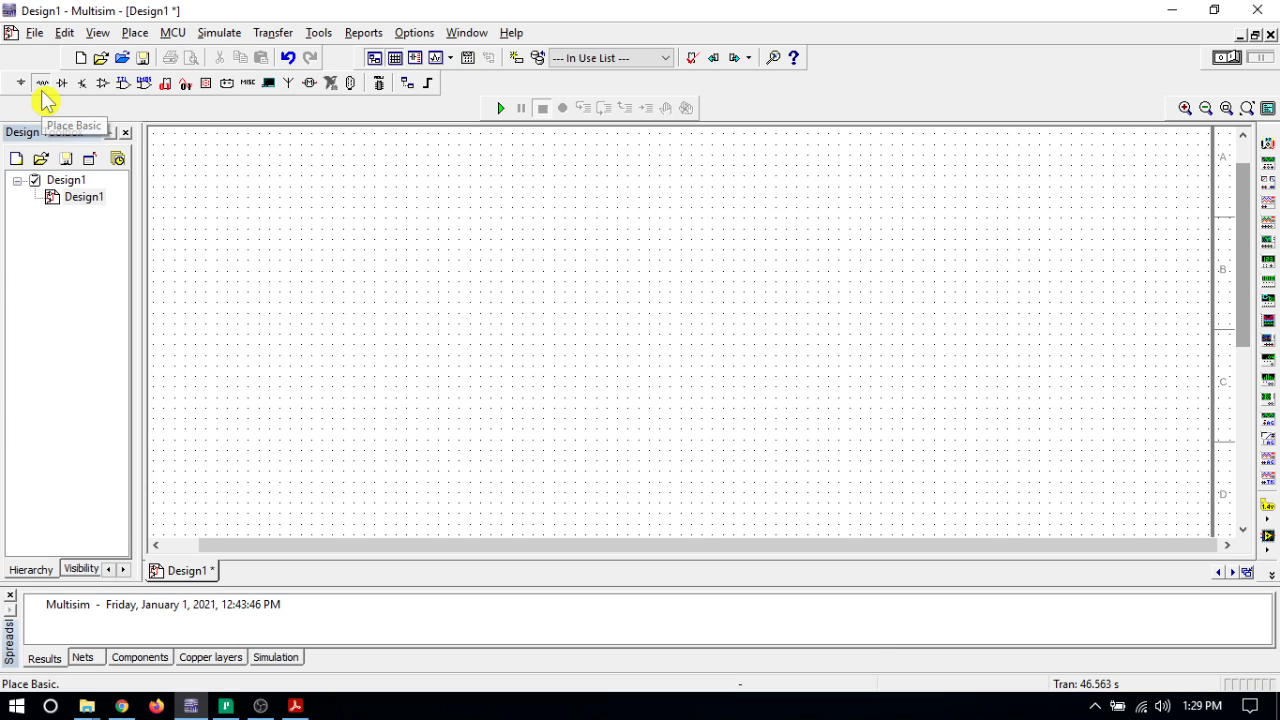
# Step: Place a 100 Ω resistor from the Basic group horizontally in the upper part of the schematic
pyautogui.click(42, 86)
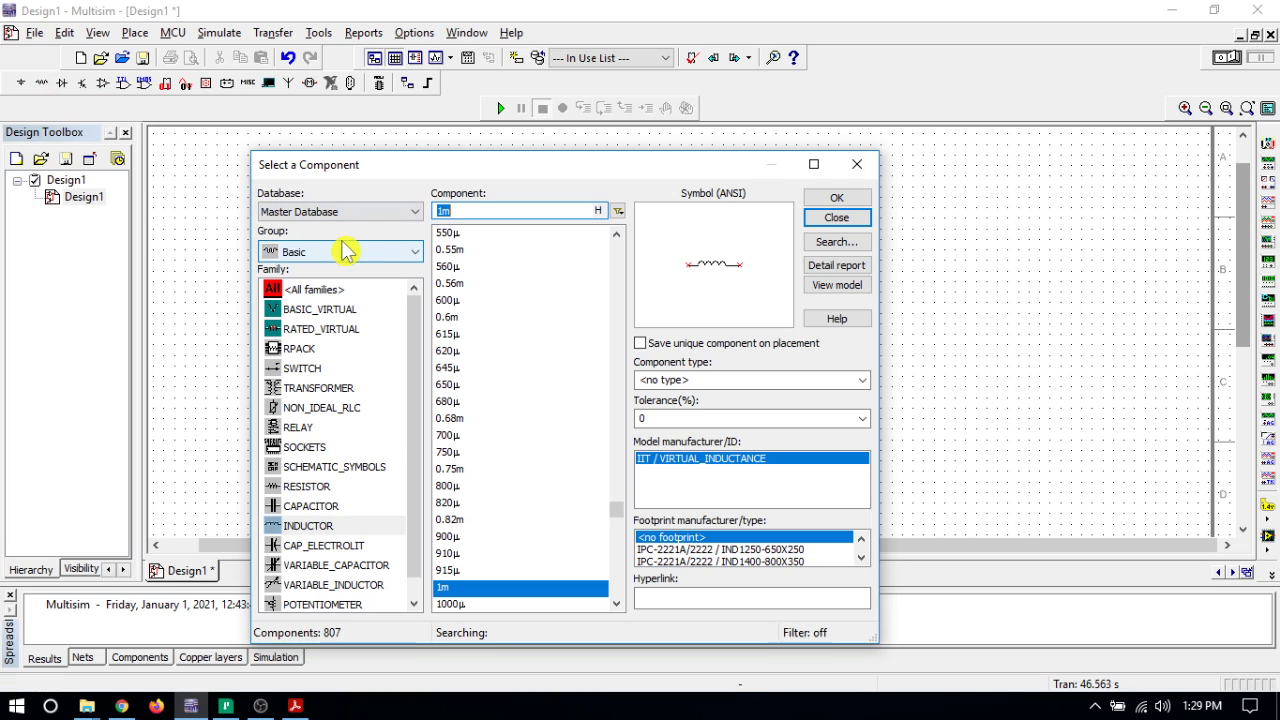
pyautogui.click(319, 488)
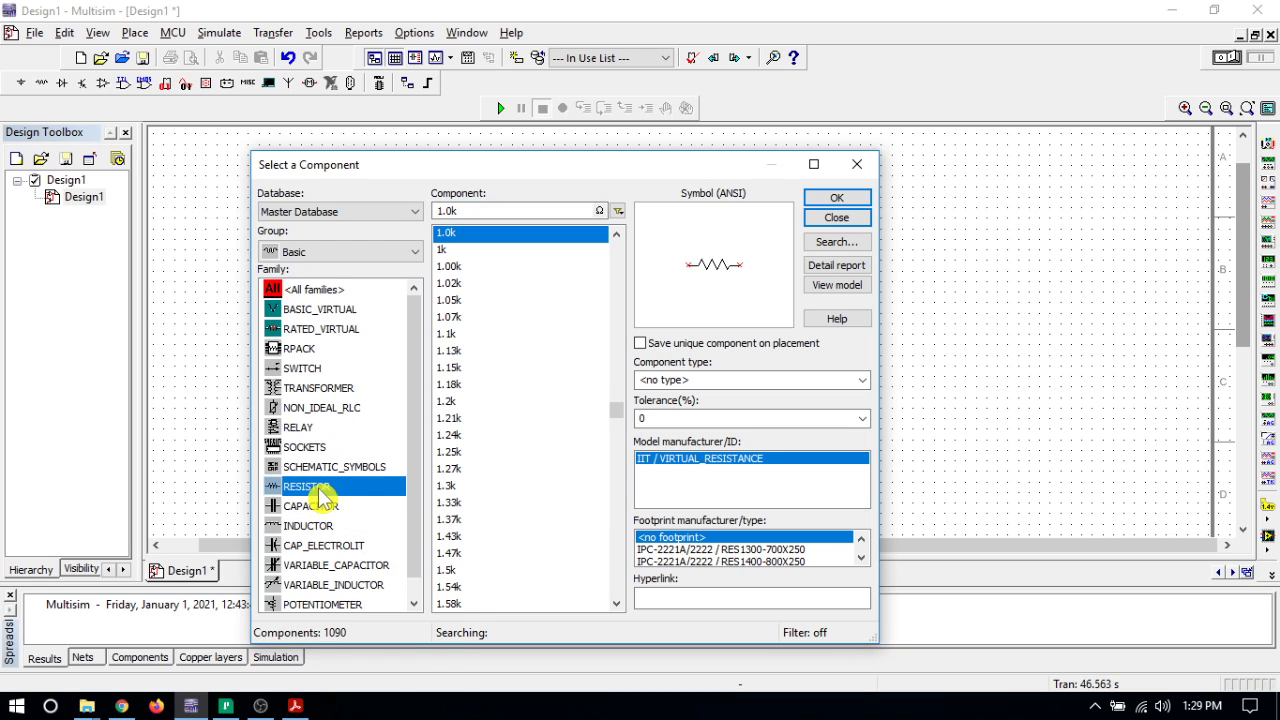
pyautogui.click(616, 234)
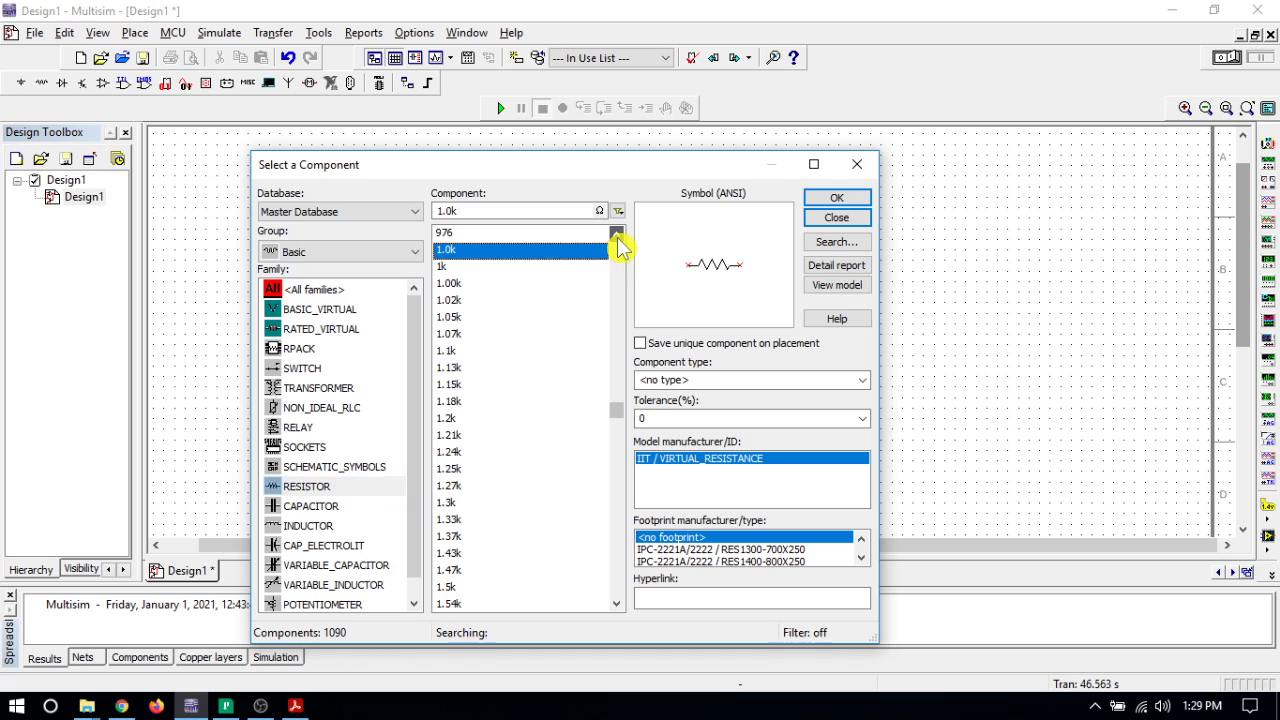
pyautogui.click(616, 234)
pyautogui.click(616, 234)
pyautogui.click(616, 234)
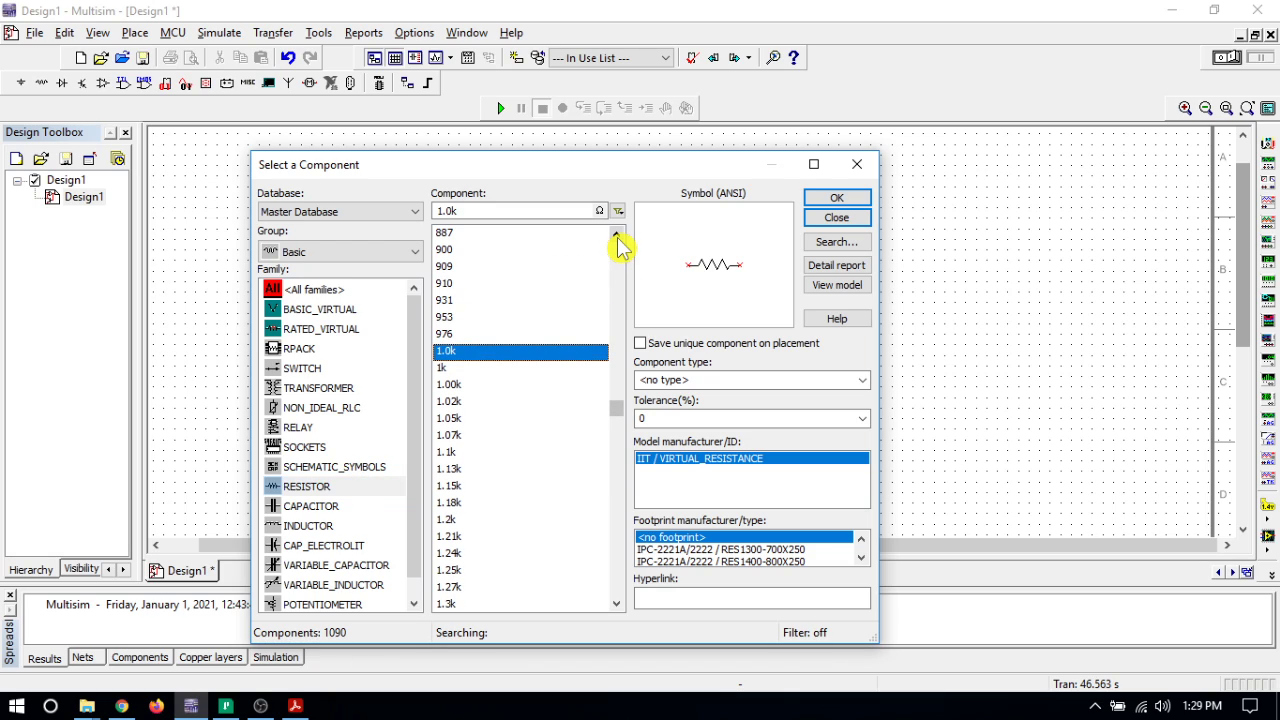
pyautogui.moveTo(618, 410); pyautogui.dragTo(620, 377)
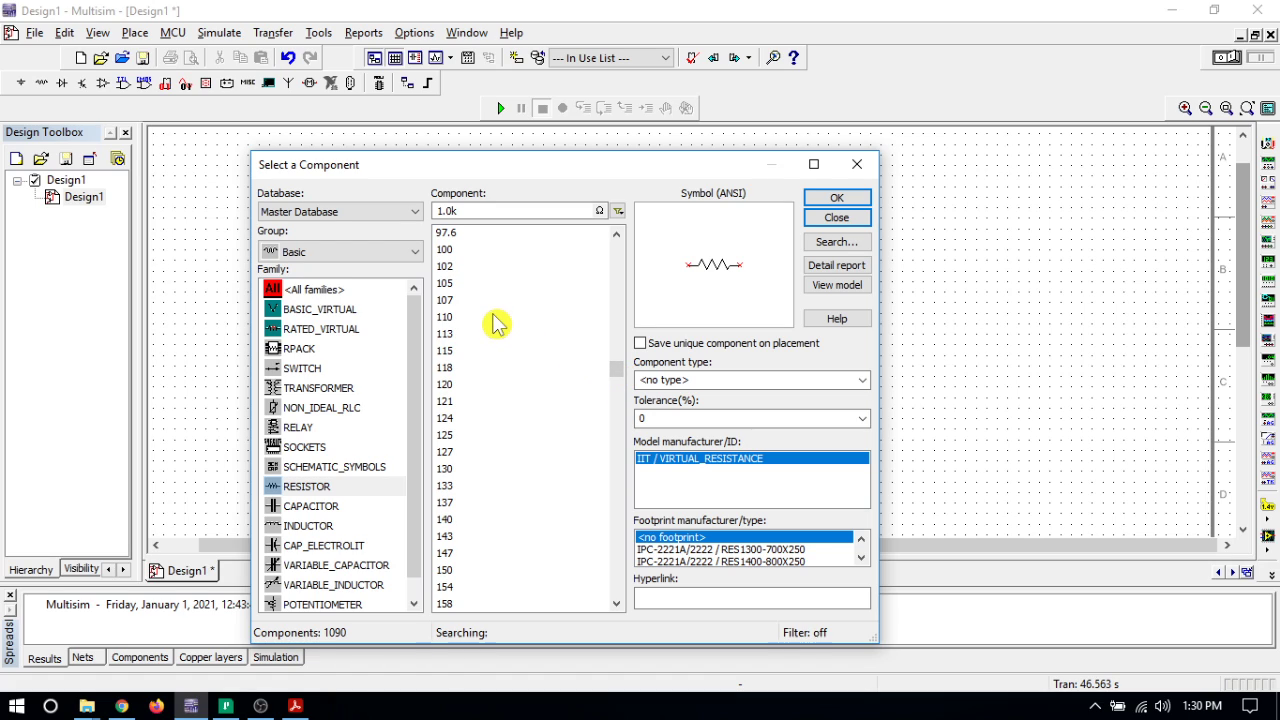
pyautogui.click(447, 253)
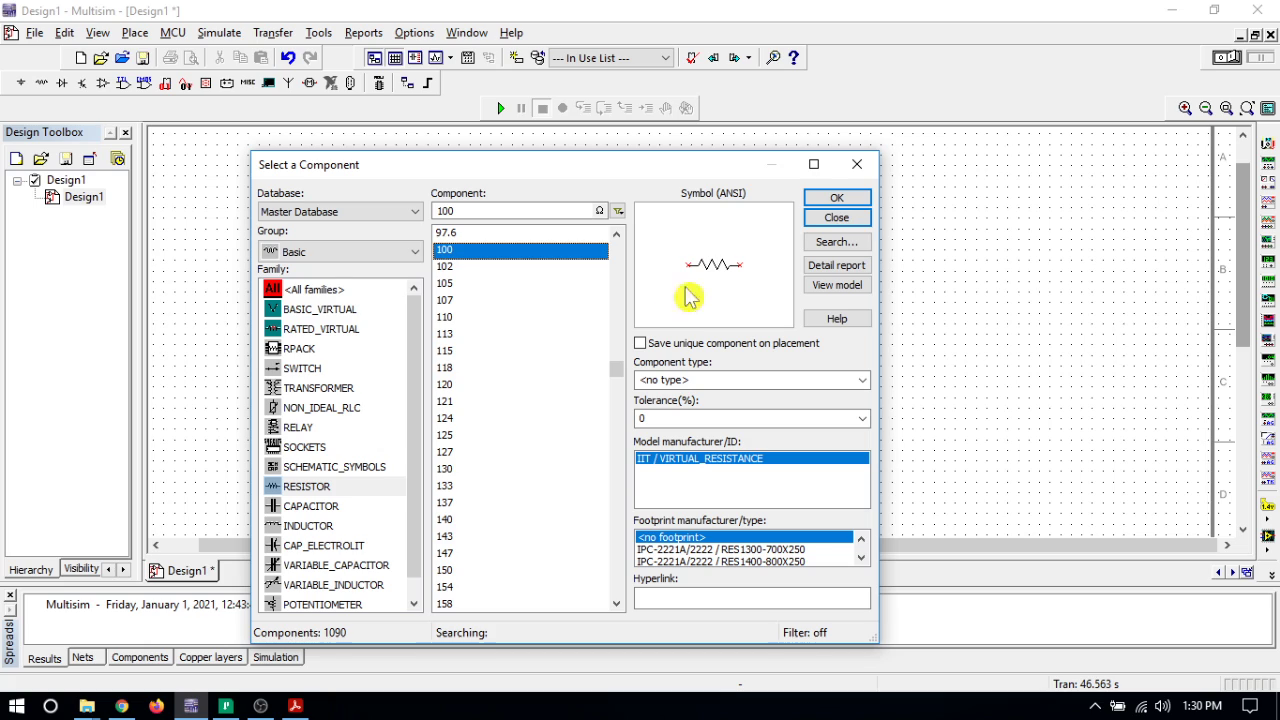
pyautogui.click(848, 200)
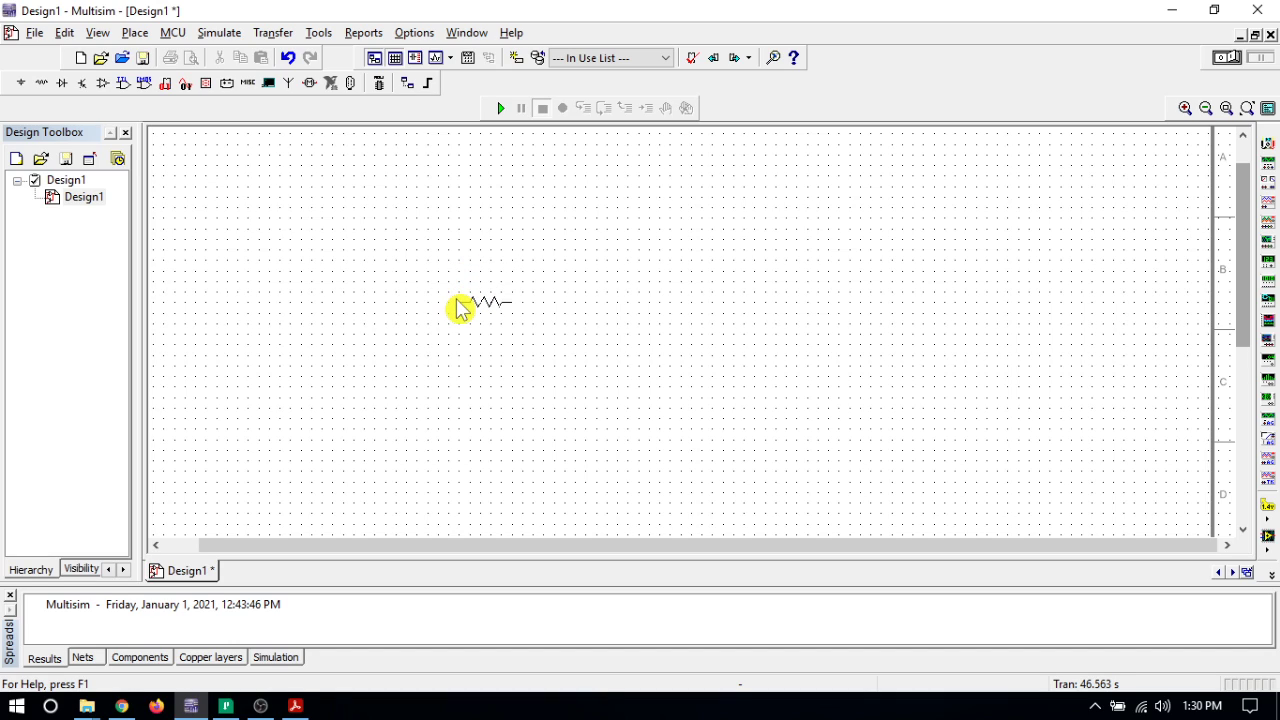
pyautogui.press('Escape')
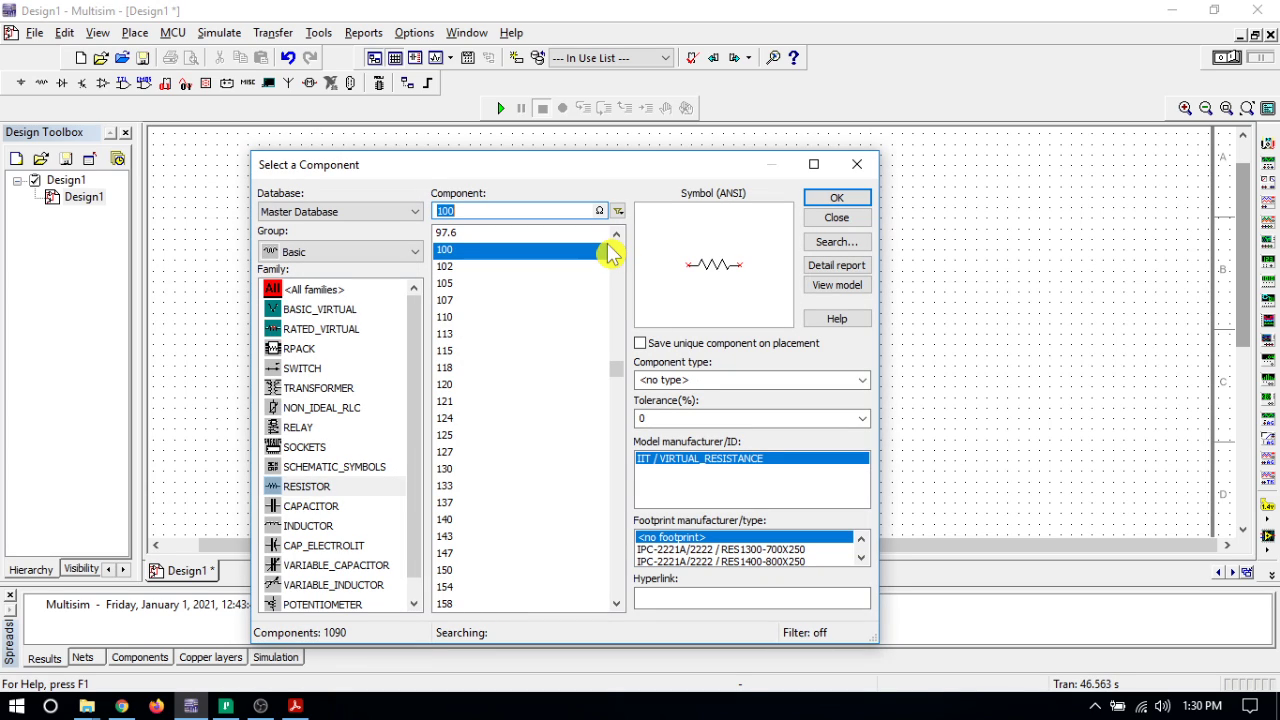
# Step: Place a 1 mH inductor horizontally to the right of the 100 Ω resistor, in line with it
pyautogui.click(311, 528)
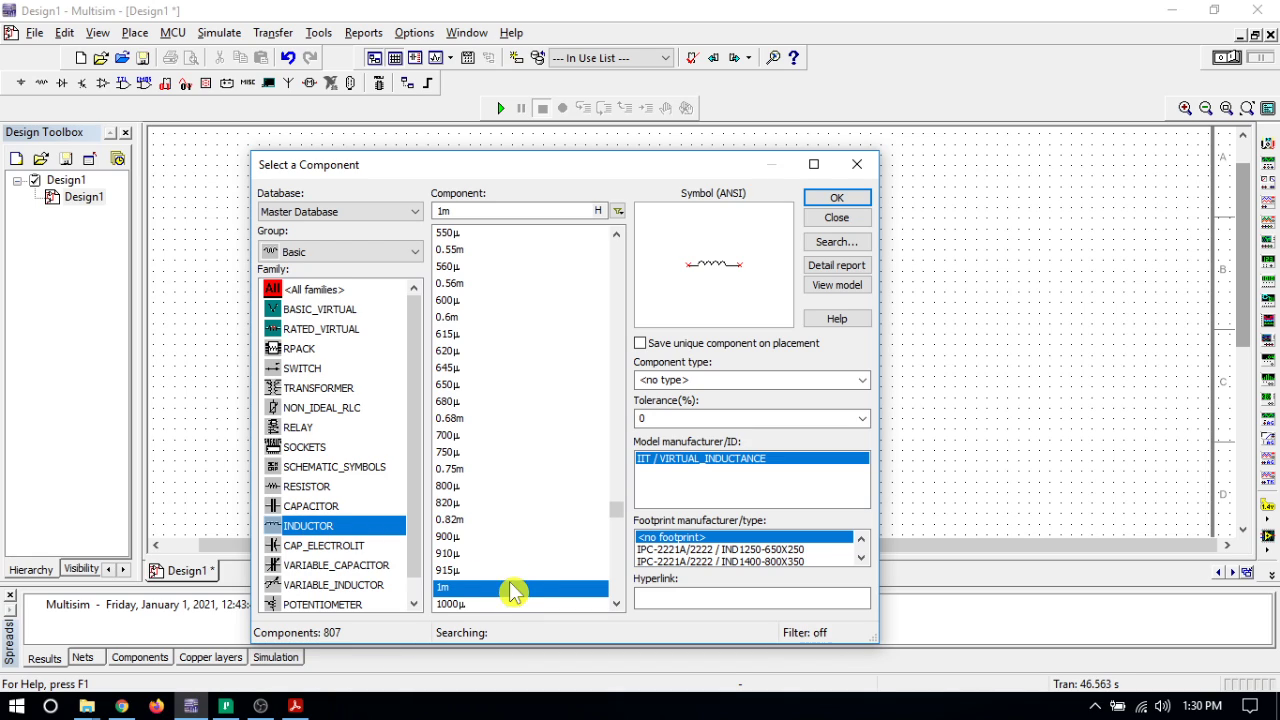
pyautogui.click(835, 205)
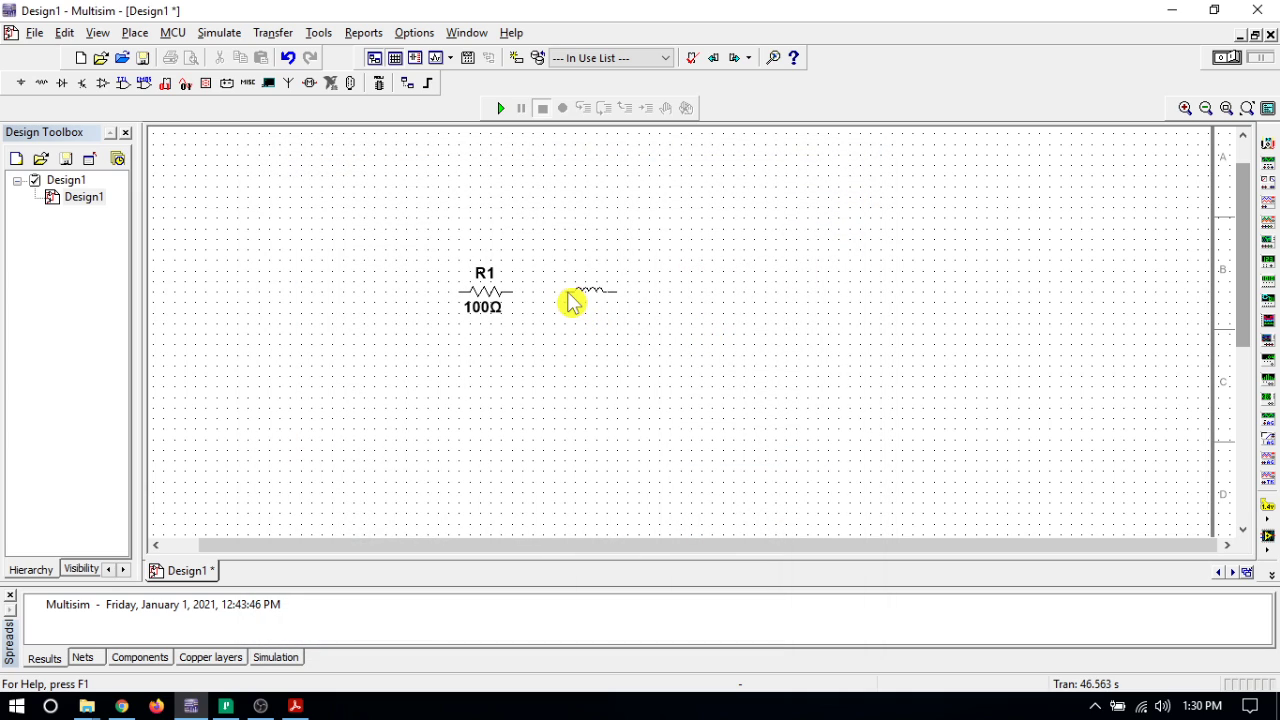
pyautogui.click(606, 292)
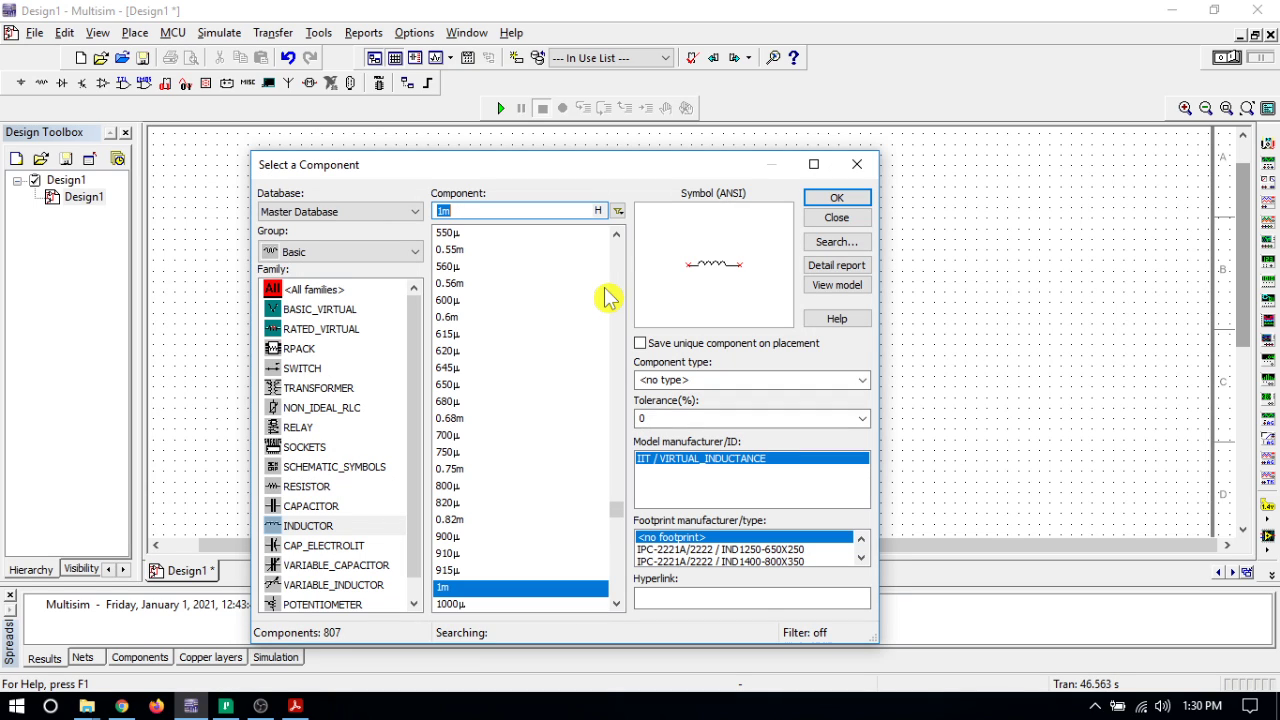
pyautogui.click(860, 172)
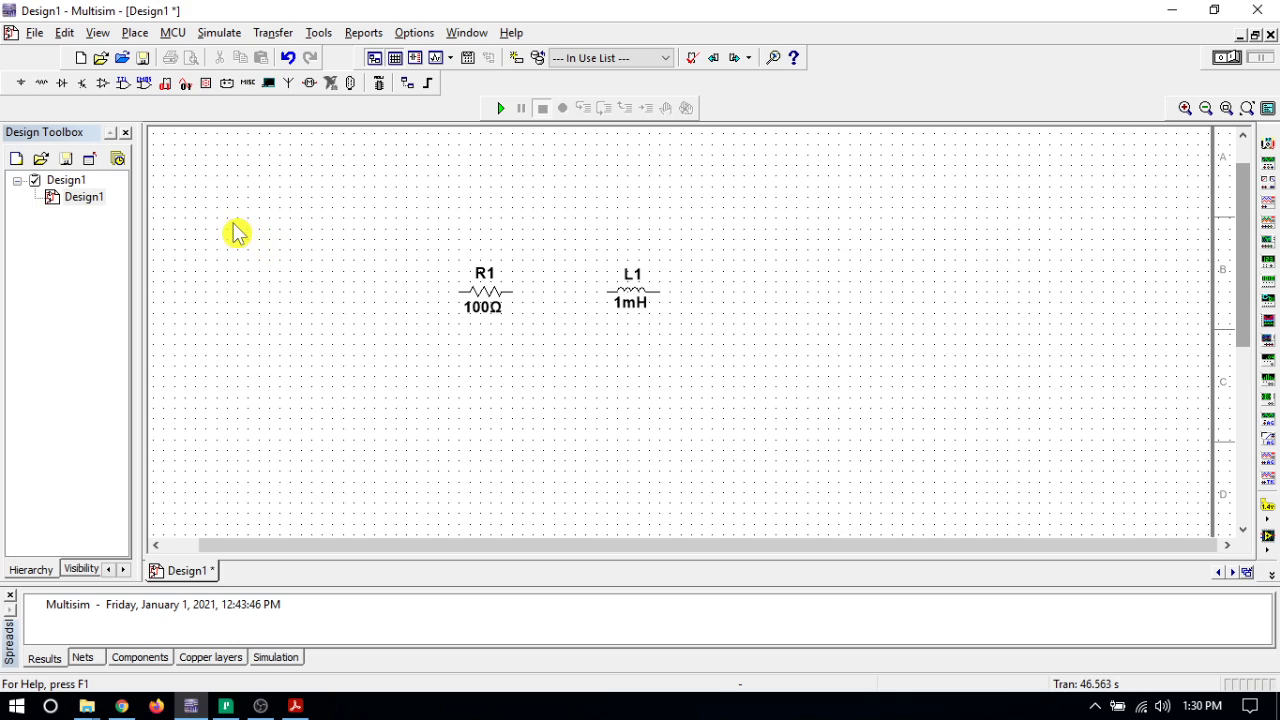
# Step: Place an AC_VOLTAGE source from the signal voltage sources below and to the left of resistor R1
pyautogui.click(22, 86)
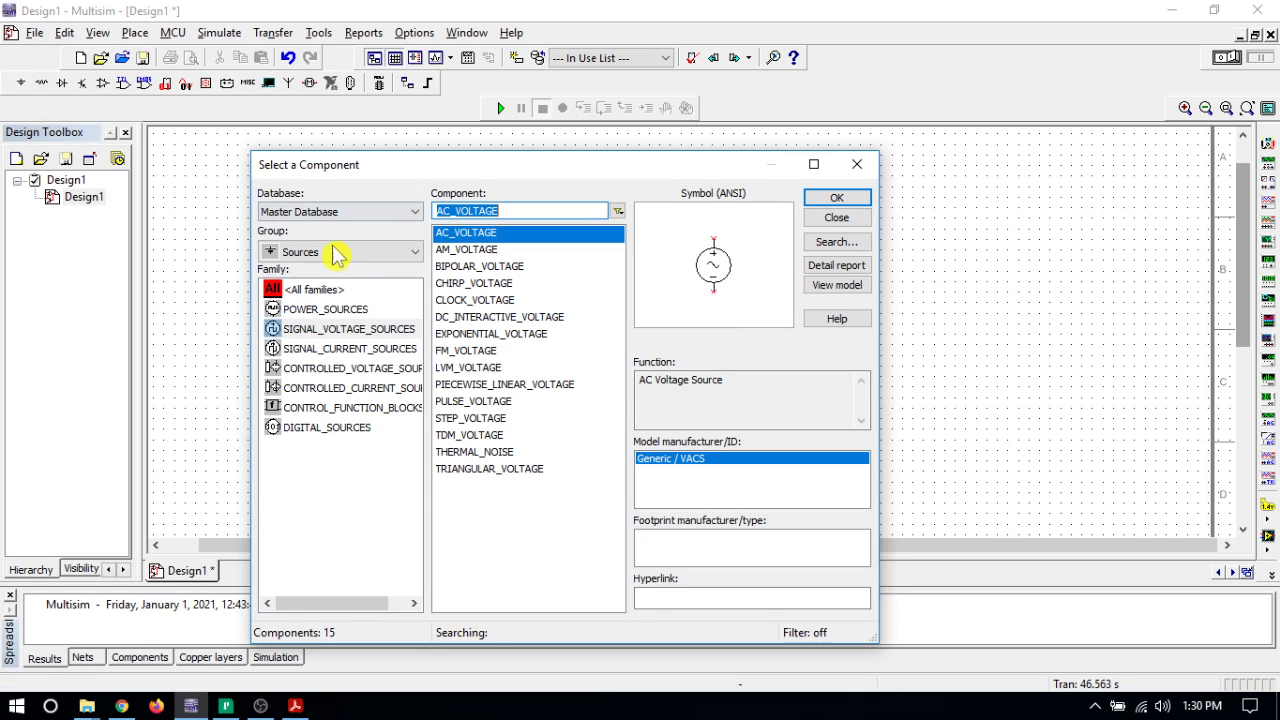
pyautogui.click(346, 313)
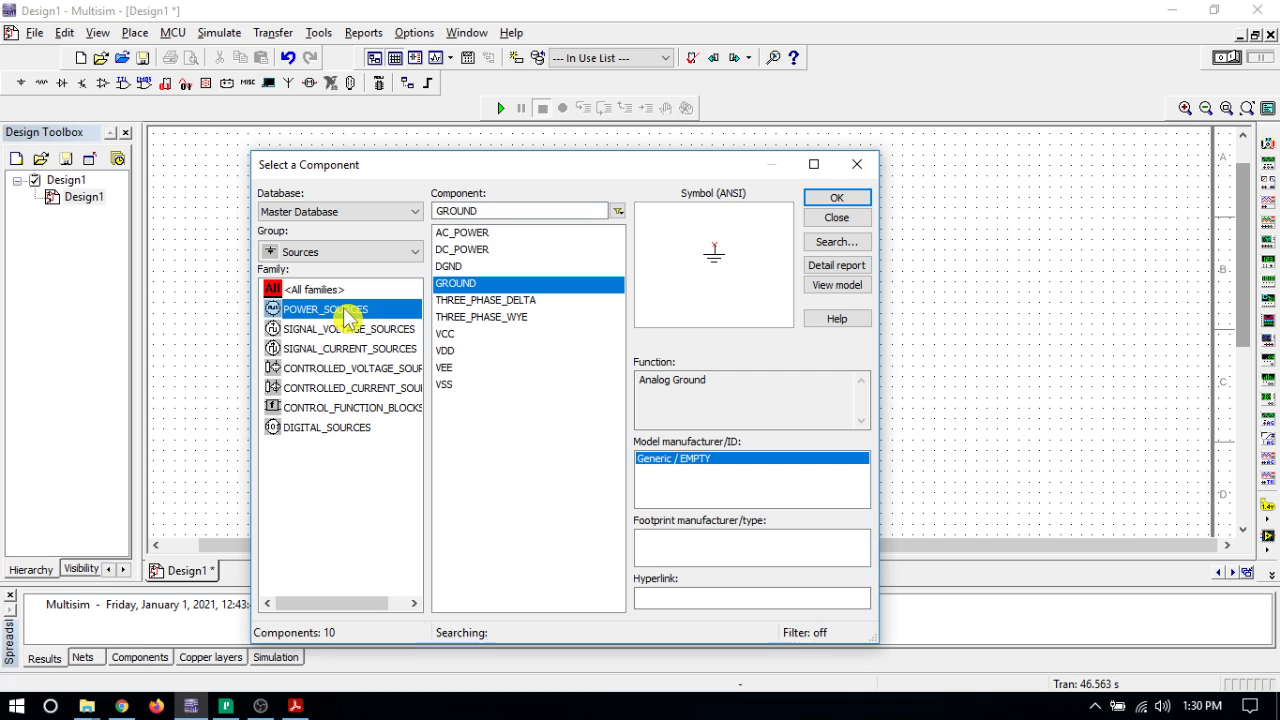
pyautogui.click(346, 334)
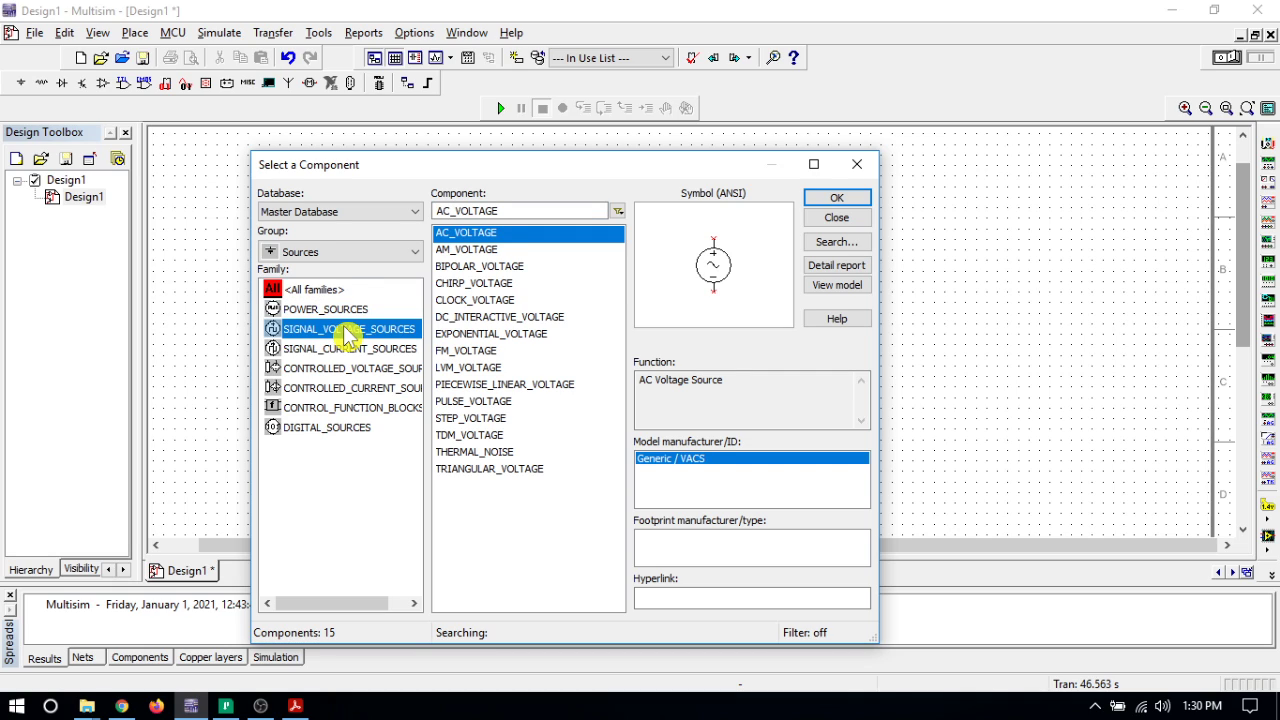
pyautogui.click(487, 238)
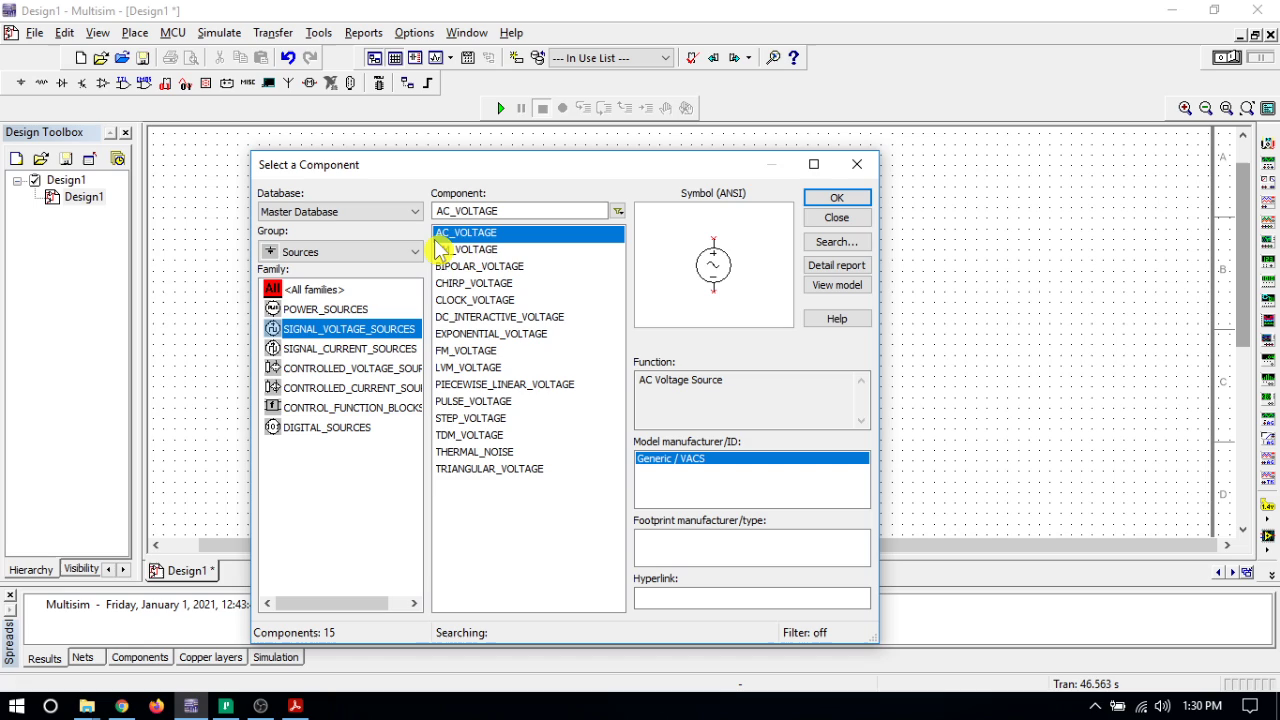
pyautogui.click(828, 203)
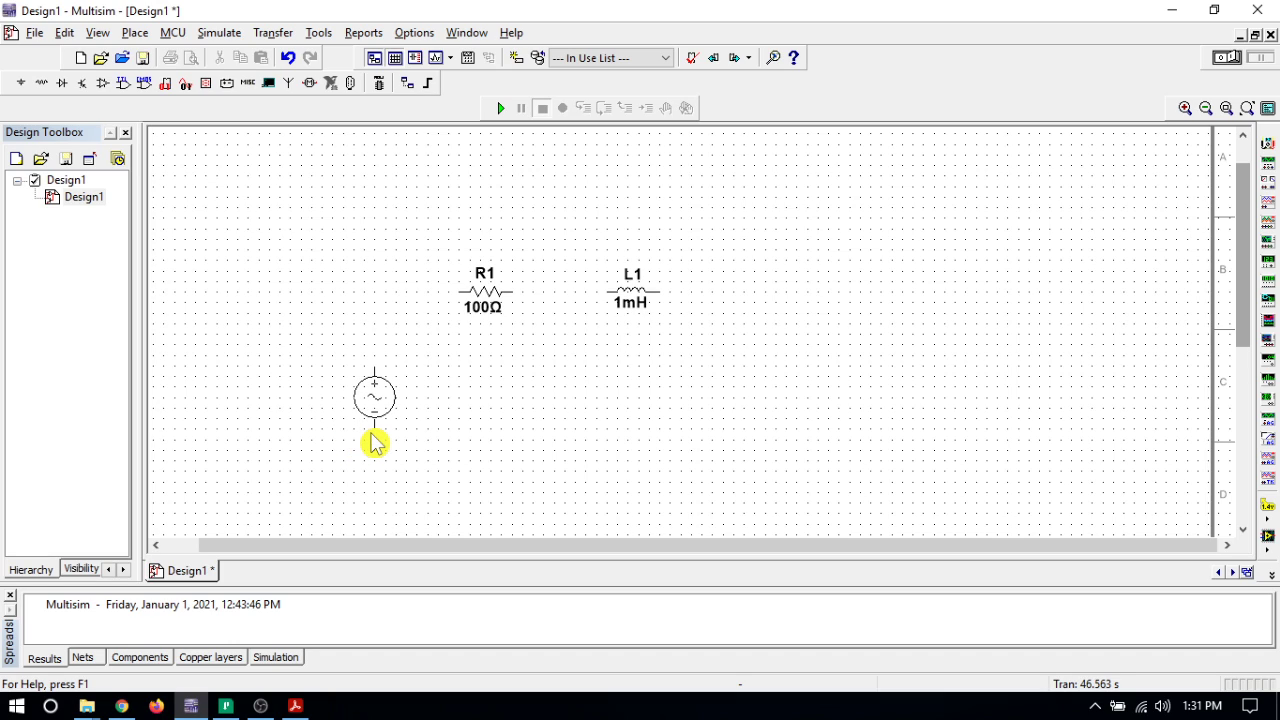
pyautogui.click(374, 444)
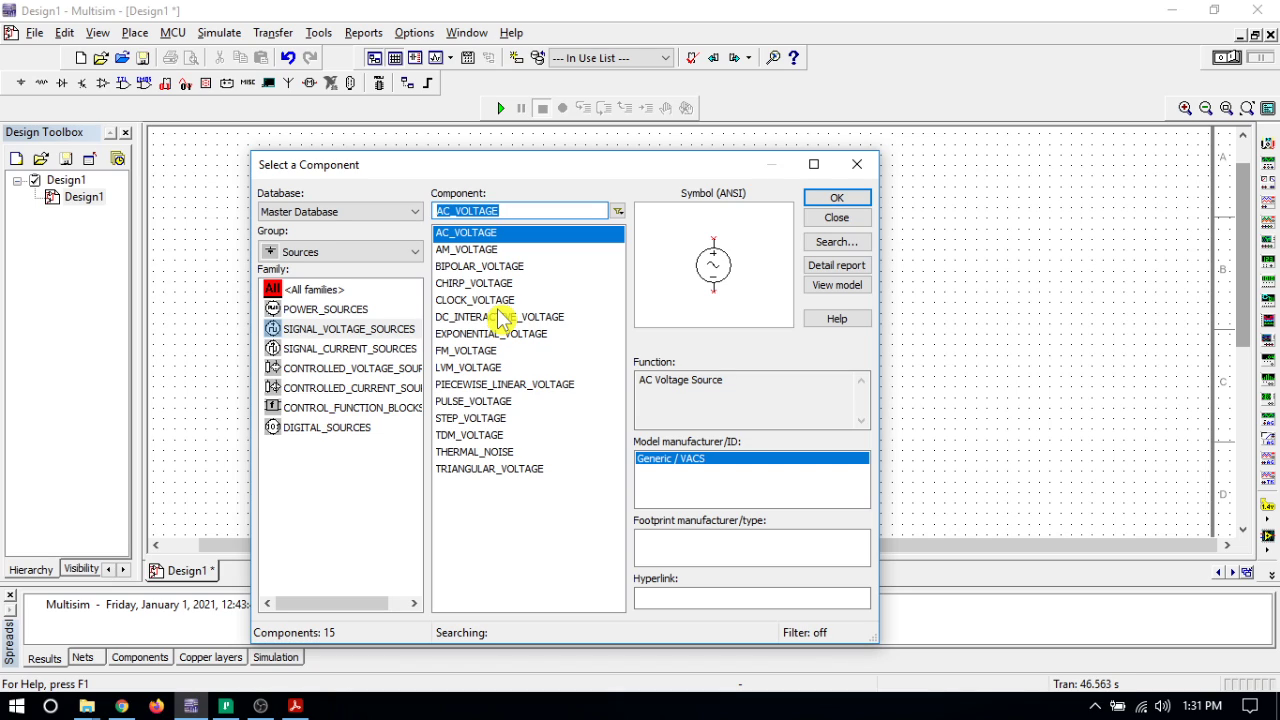
# Step: Place an analog GROUND from the power sources below the gap between the resistor and the inductor
pyautogui.click(340, 311)
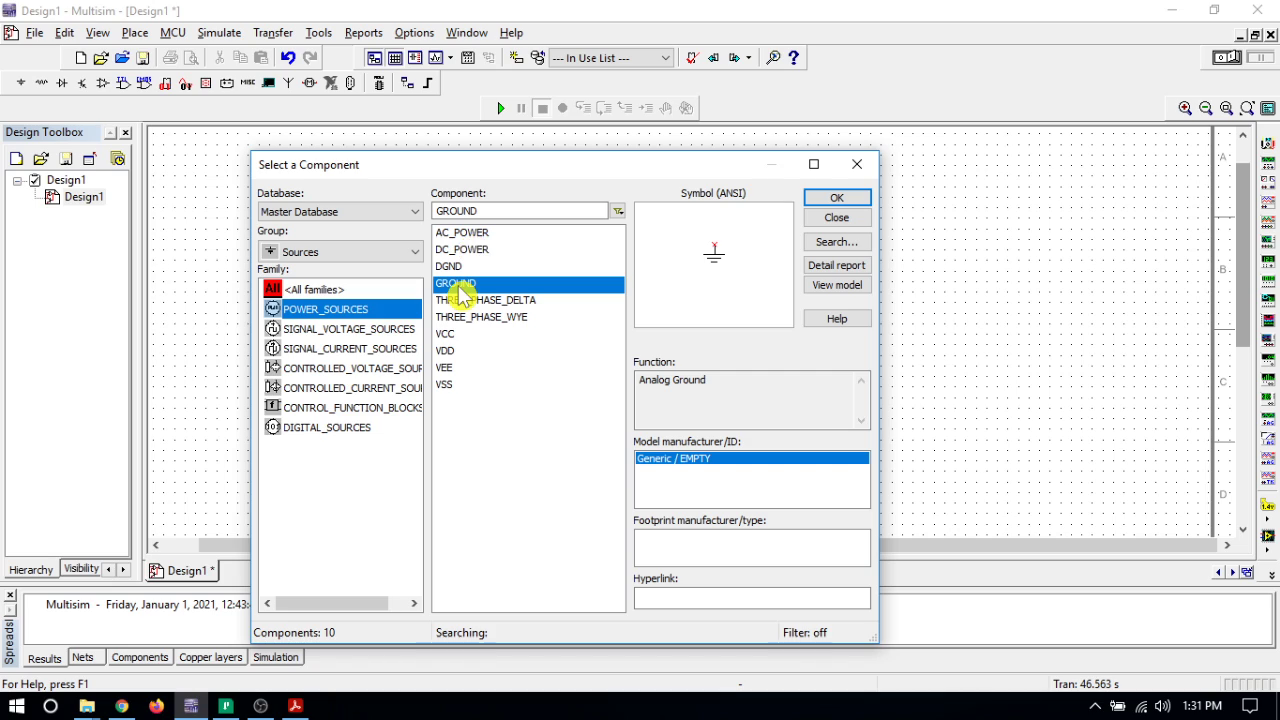
pyautogui.click(835, 202)
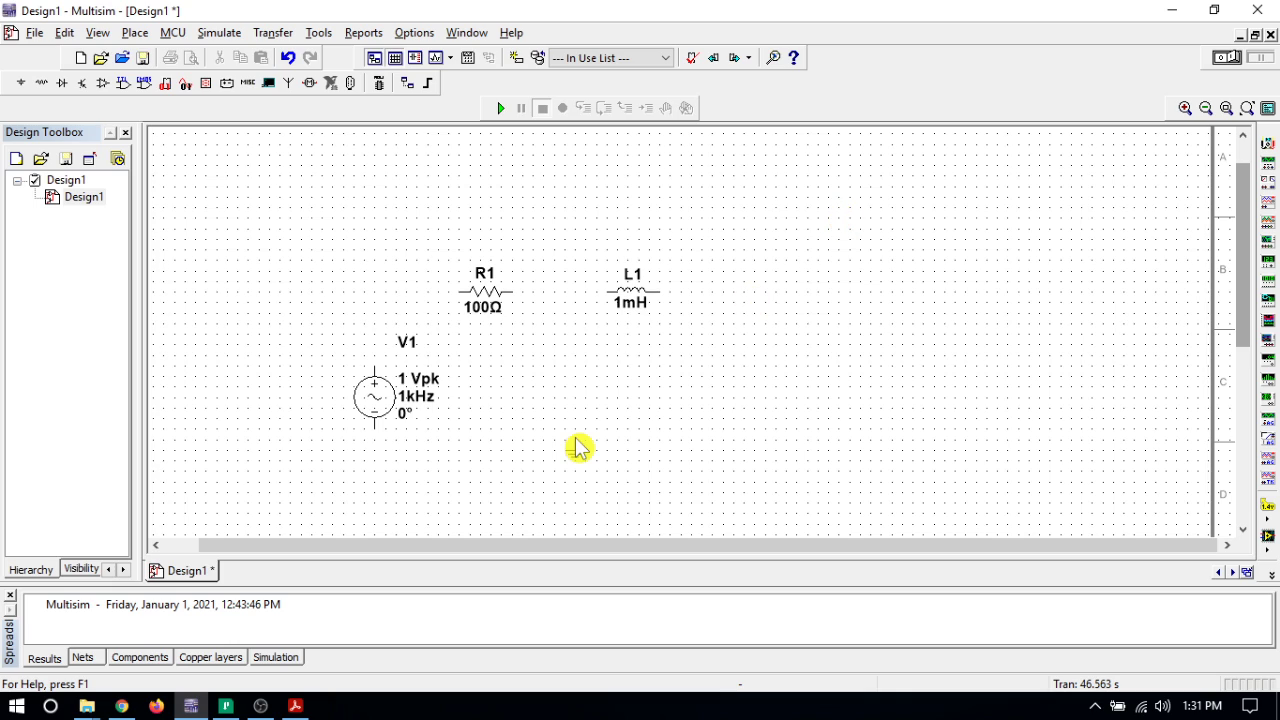
pyautogui.click(572, 454)
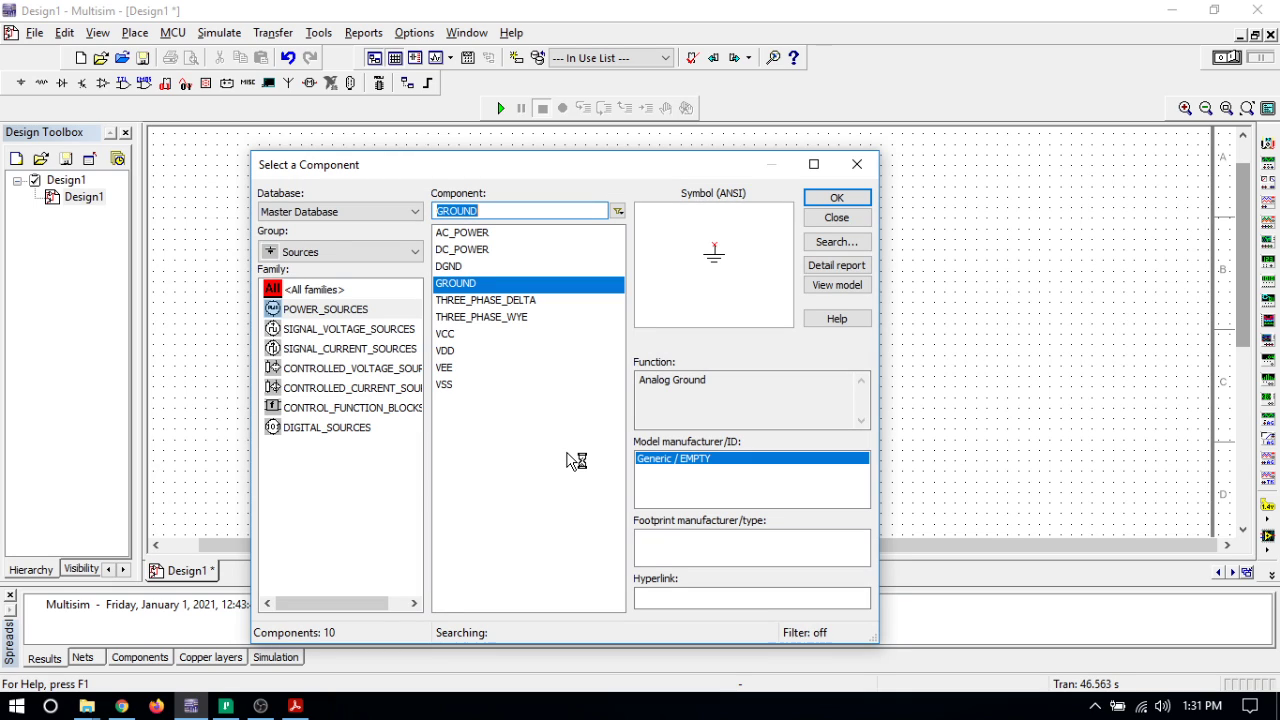
pyautogui.click(857, 164)
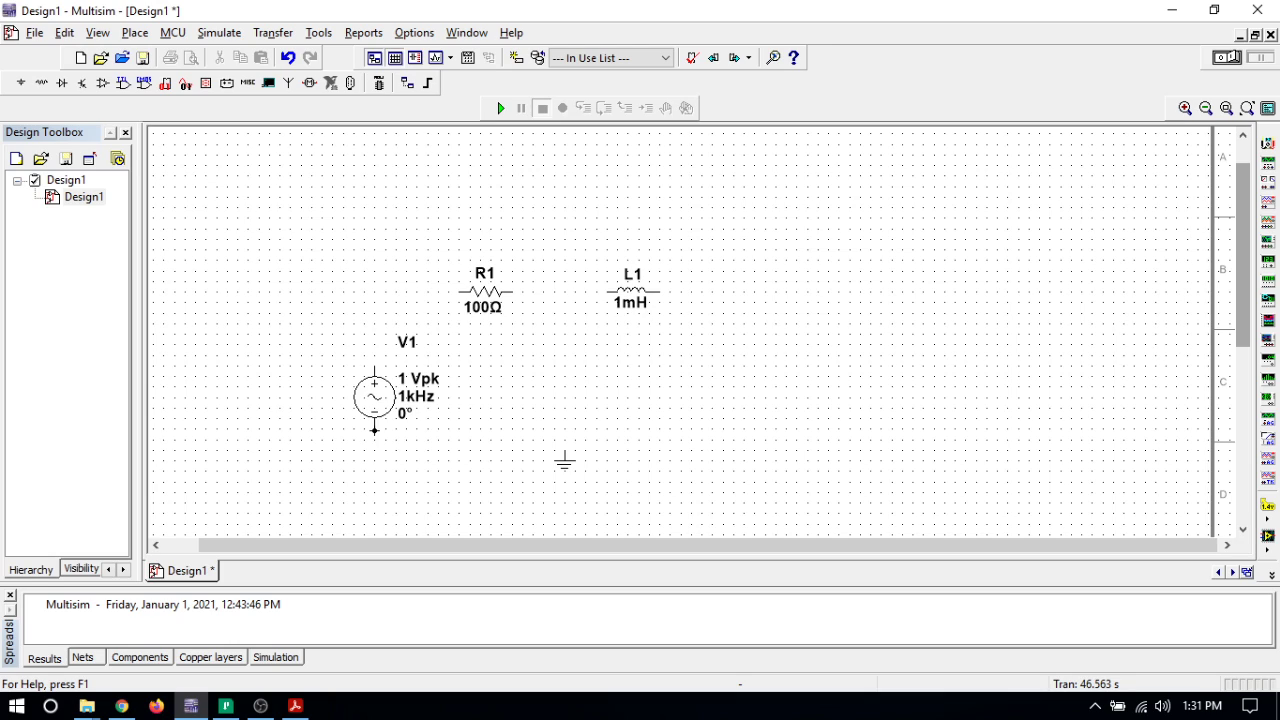
# Step: Wire V1, R1 and L1 into a closed series loop, with the source's negative terminal and the return wire connected to ground
pyautogui.click(375, 431)
pyautogui.click(564, 447)
pyautogui.click(374, 364)
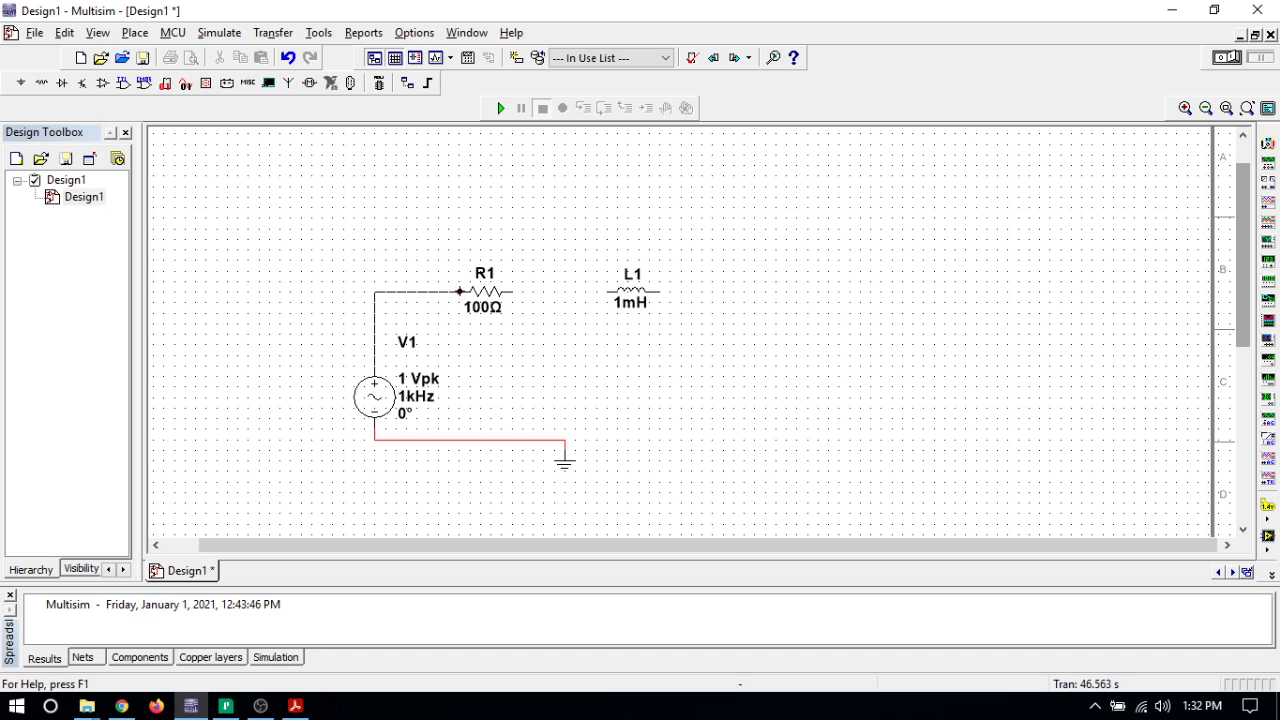
pyautogui.click(459, 291)
pyautogui.click(513, 290)
pyautogui.click(604, 291)
pyautogui.click(660, 291)
pyautogui.click(565, 440)
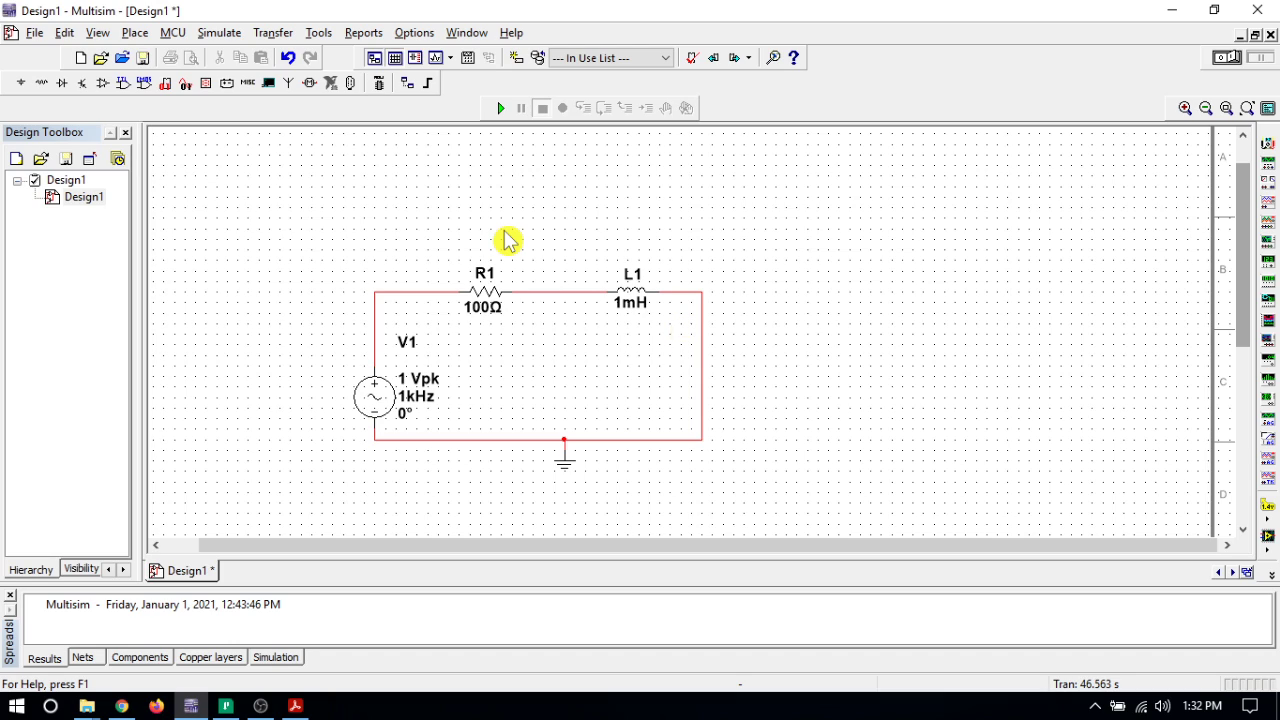
# Step: Place two VOLTMETER_H indicators, one above resistor R1 and one above inductor L1
pyautogui.click(207, 92)
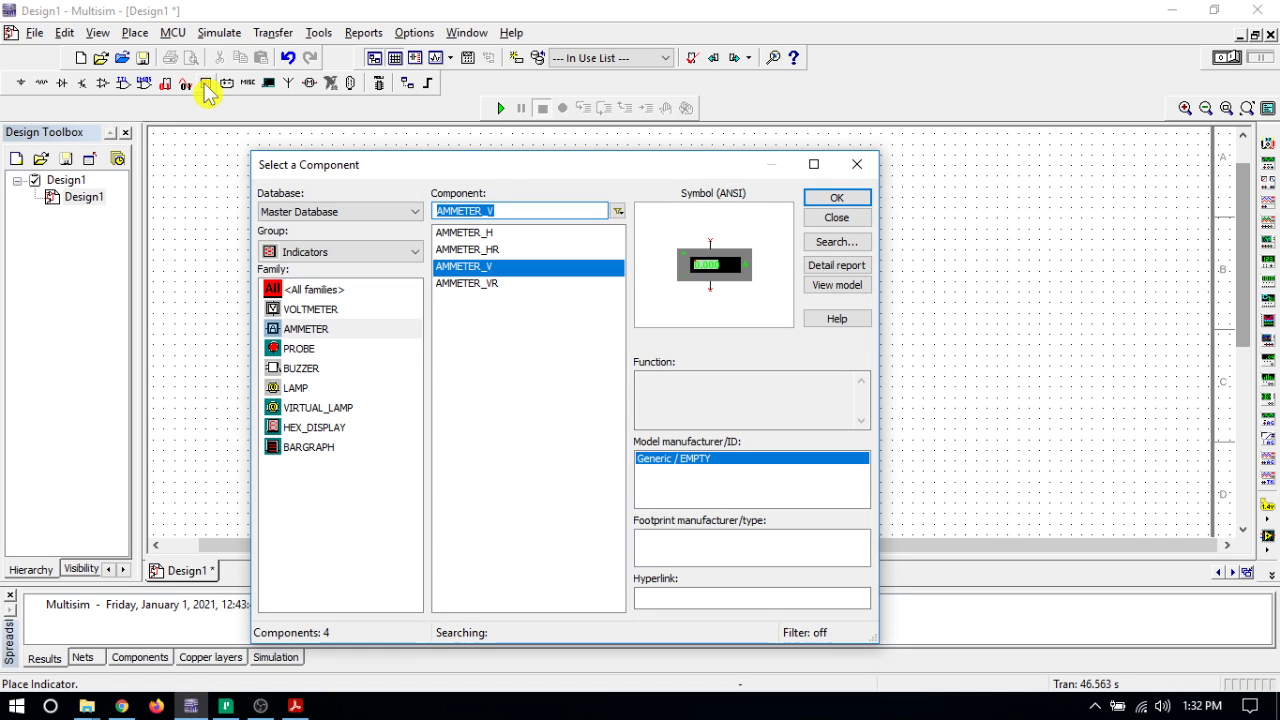
pyautogui.click(316, 312)
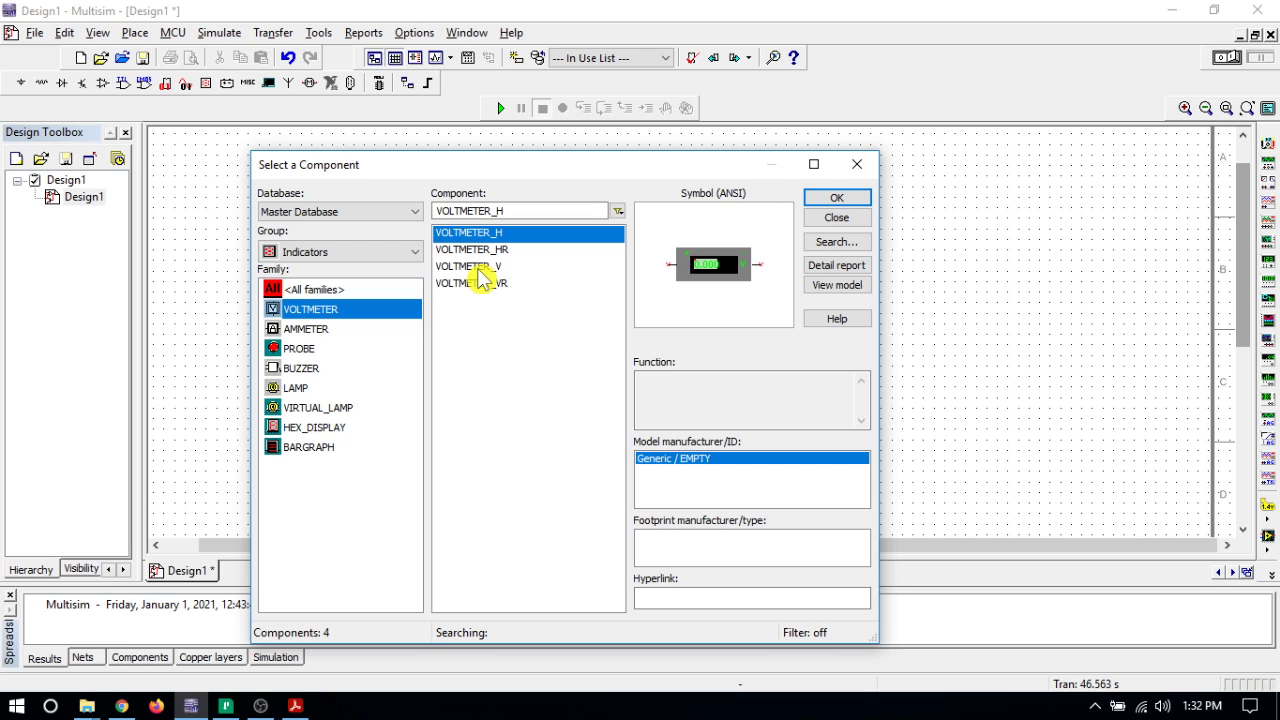
pyautogui.click(812, 200)
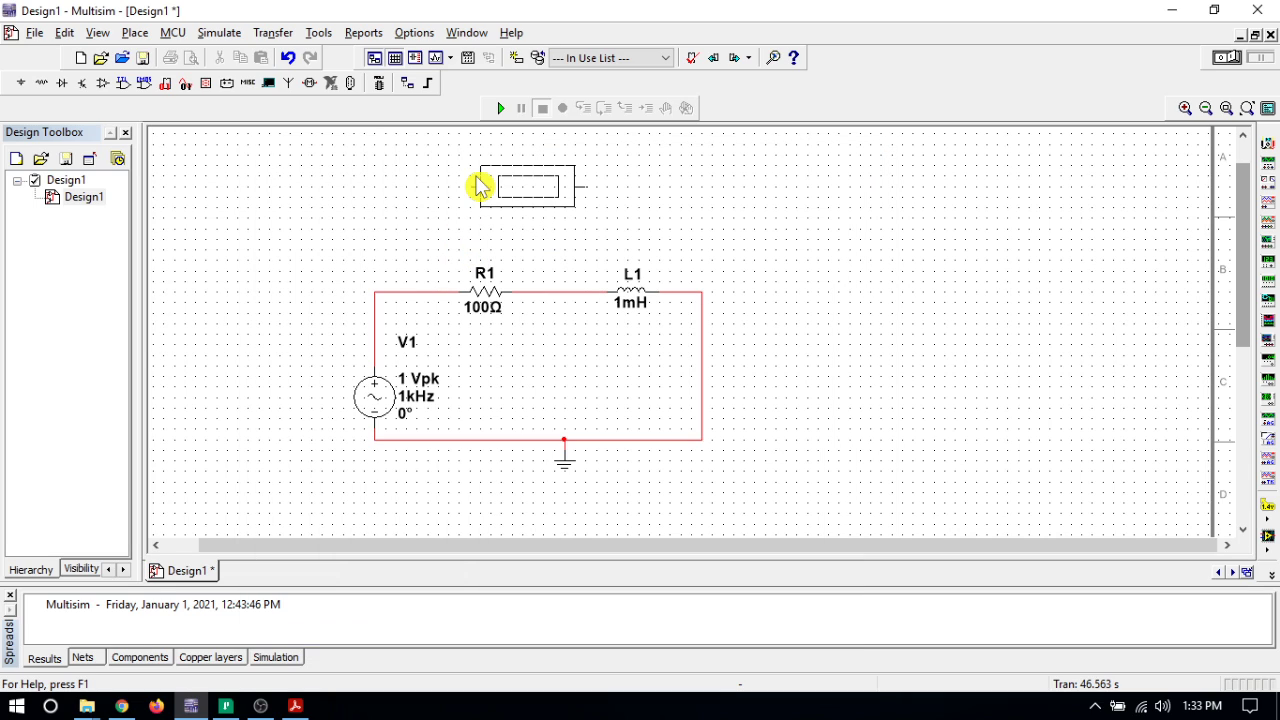
pyautogui.click(422, 210)
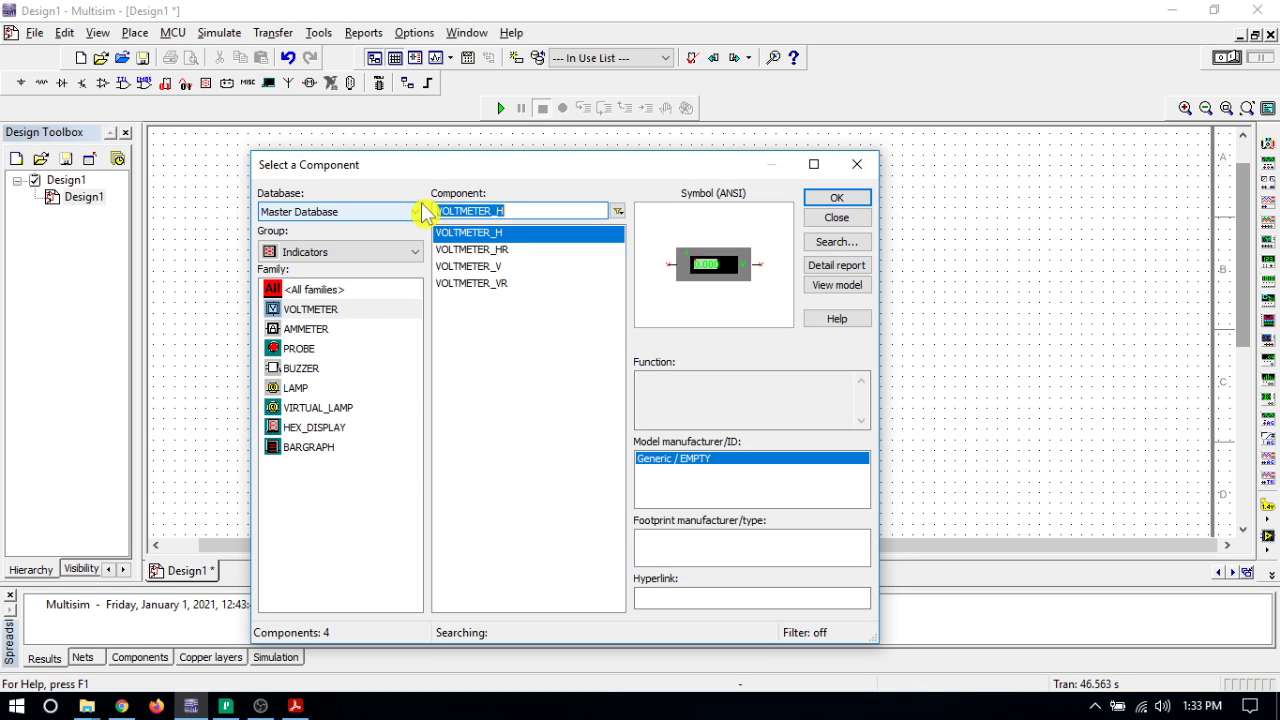
pyautogui.click(818, 198)
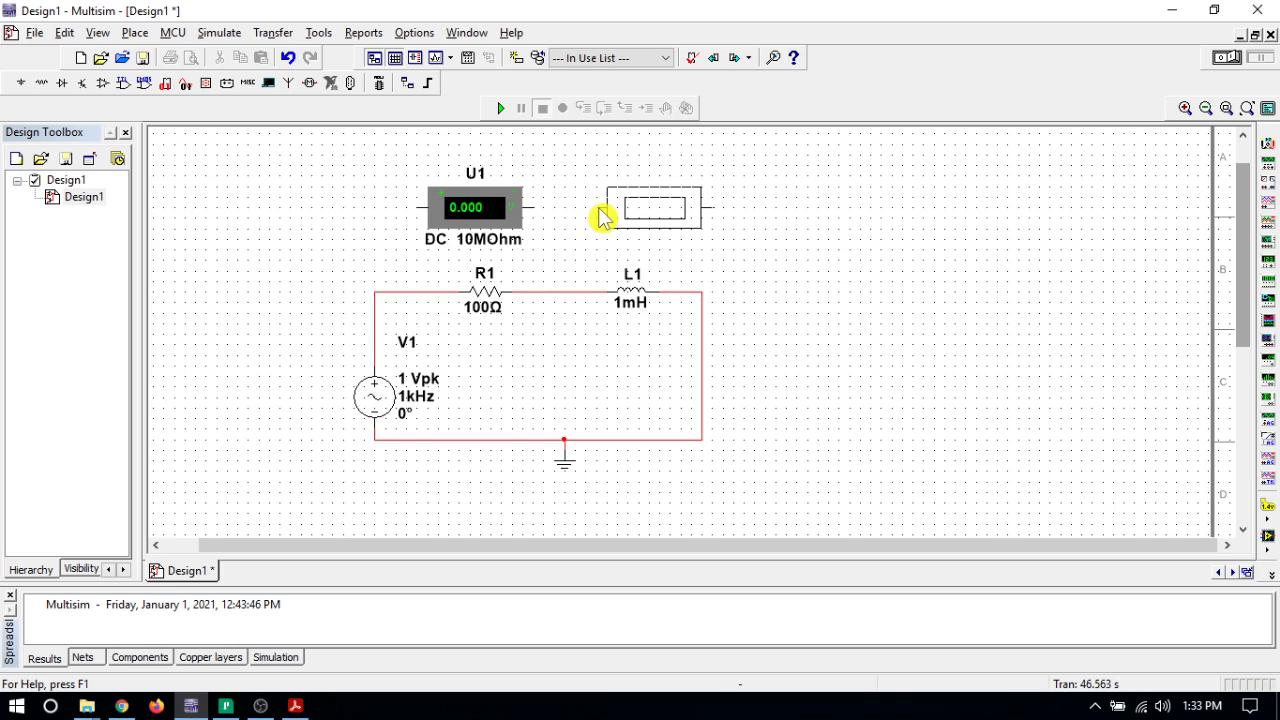
pyautogui.click(601, 216)
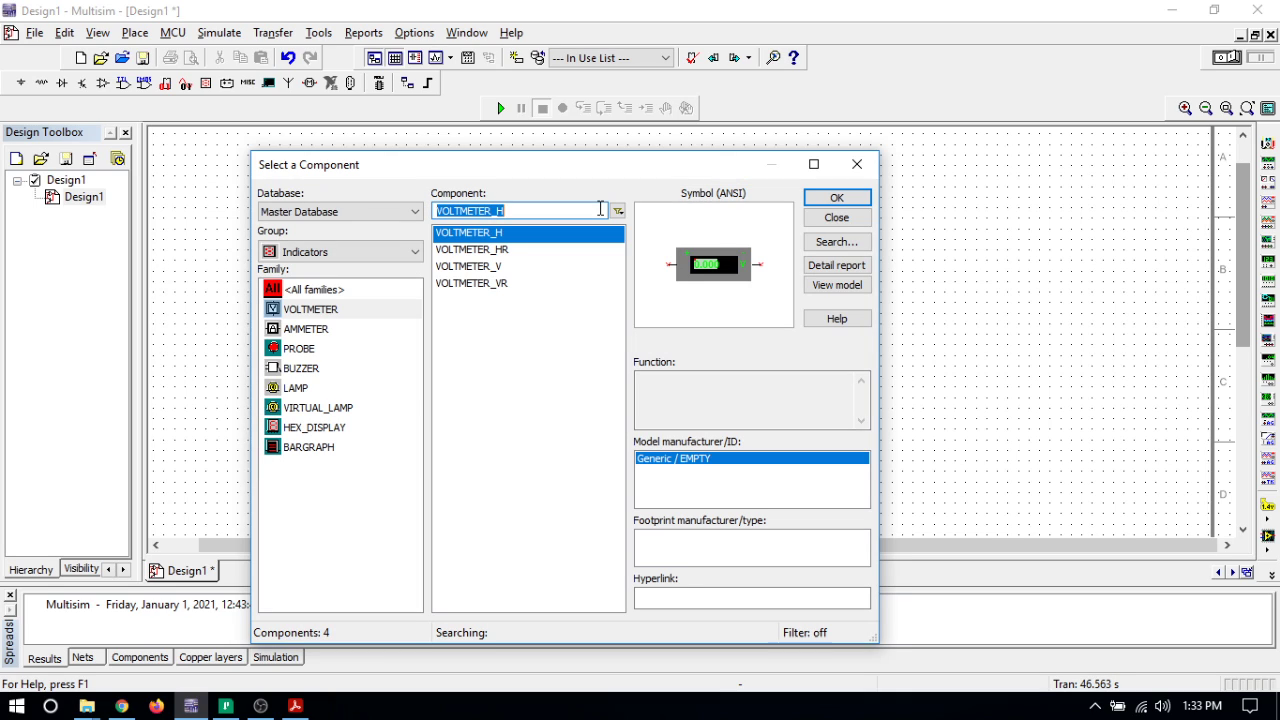
pyautogui.click(855, 166)
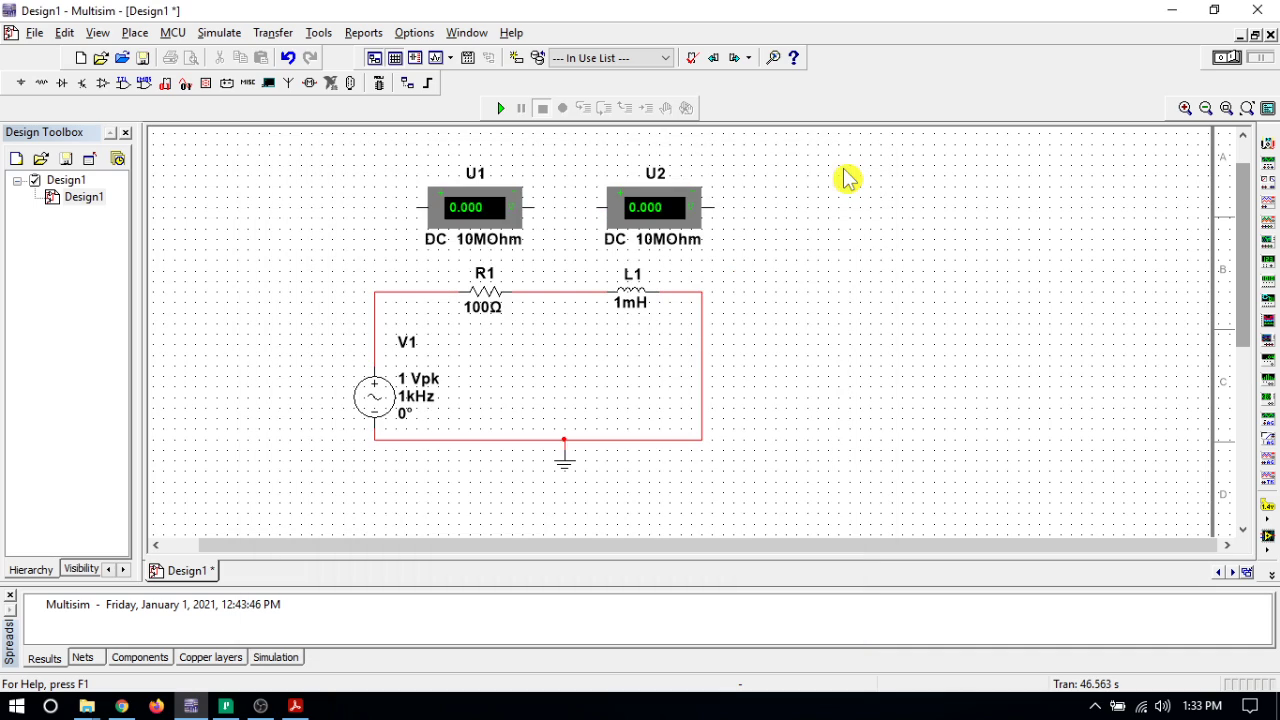
# Step: Set the voltmeter above resistor R1 to AC mode and change its reference designator to VR
pyautogui.click(477, 206)
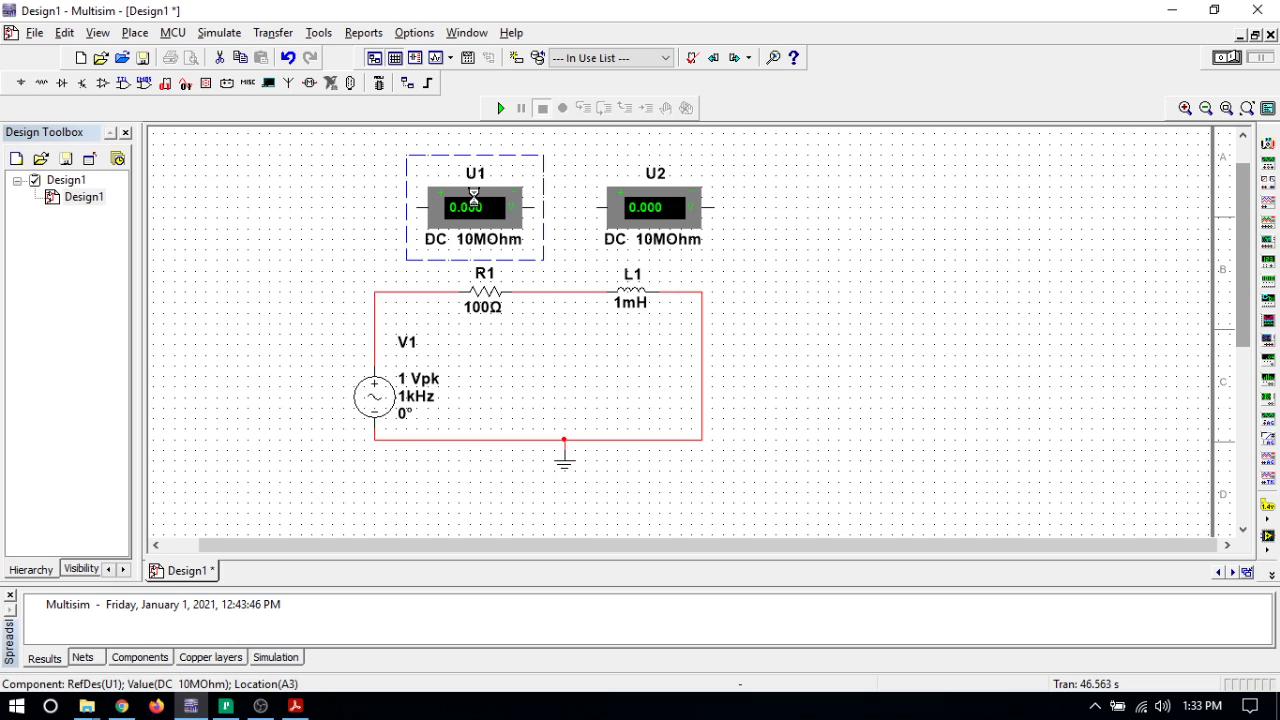
pyautogui.doubleClick(477, 206)
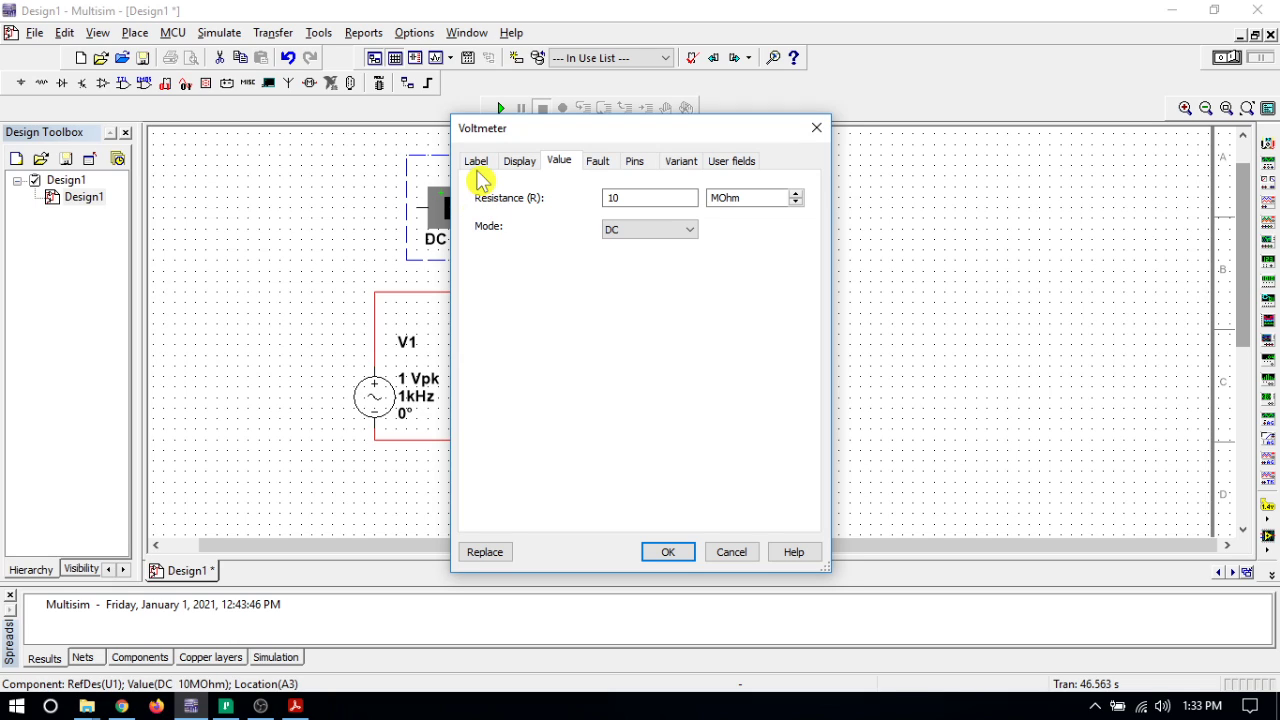
pyautogui.click(652, 232)
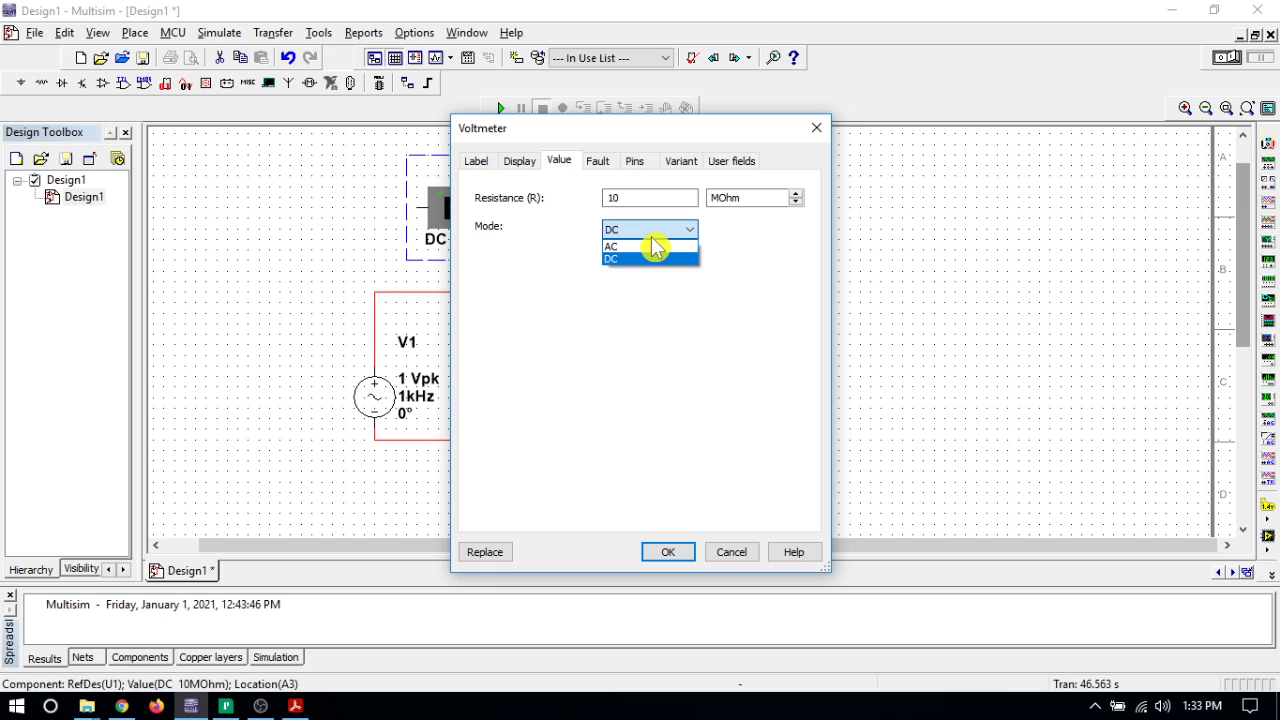
pyautogui.click(652, 256)
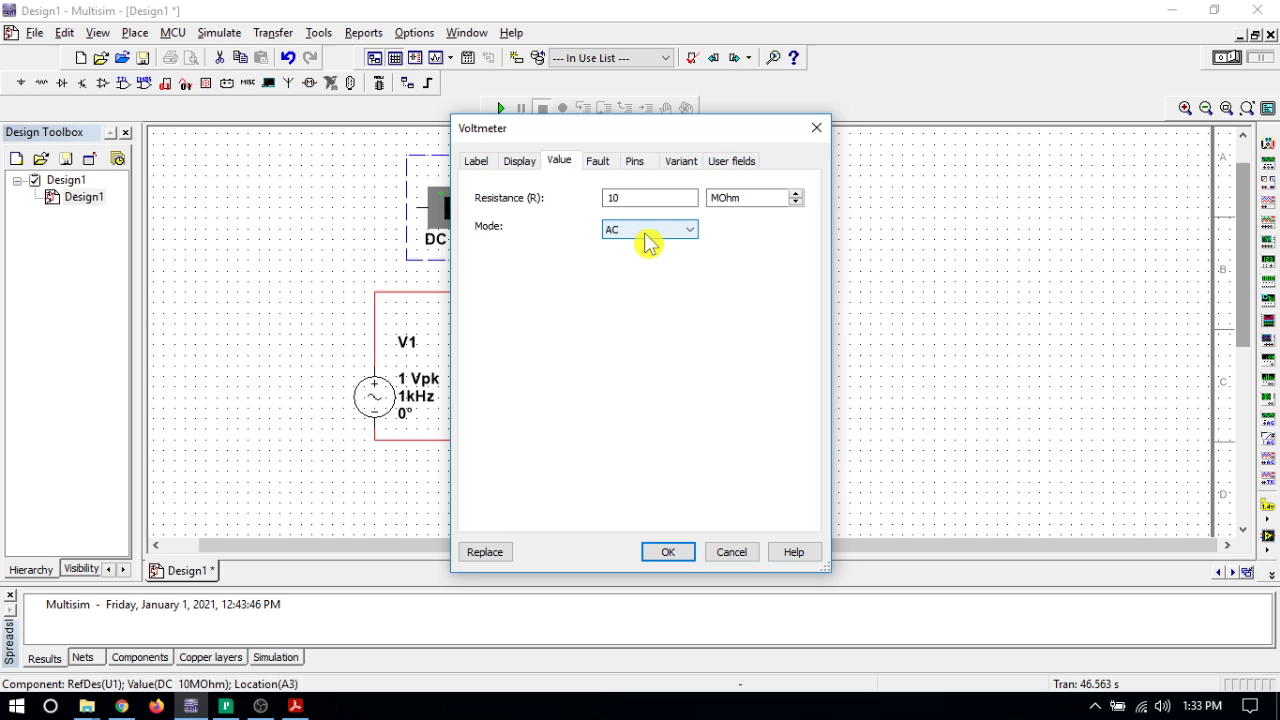
pyautogui.click(479, 166)
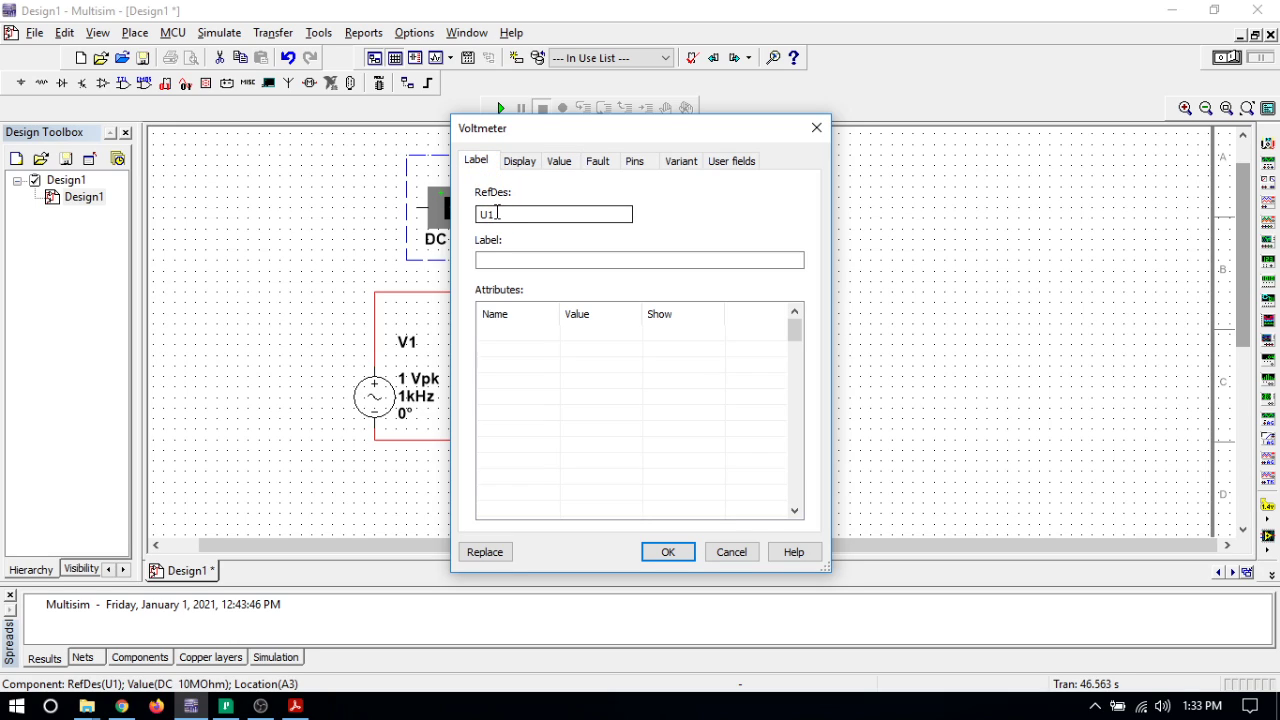
pyautogui.moveTo(497, 212); pyautogui.dragTo(463, 225)
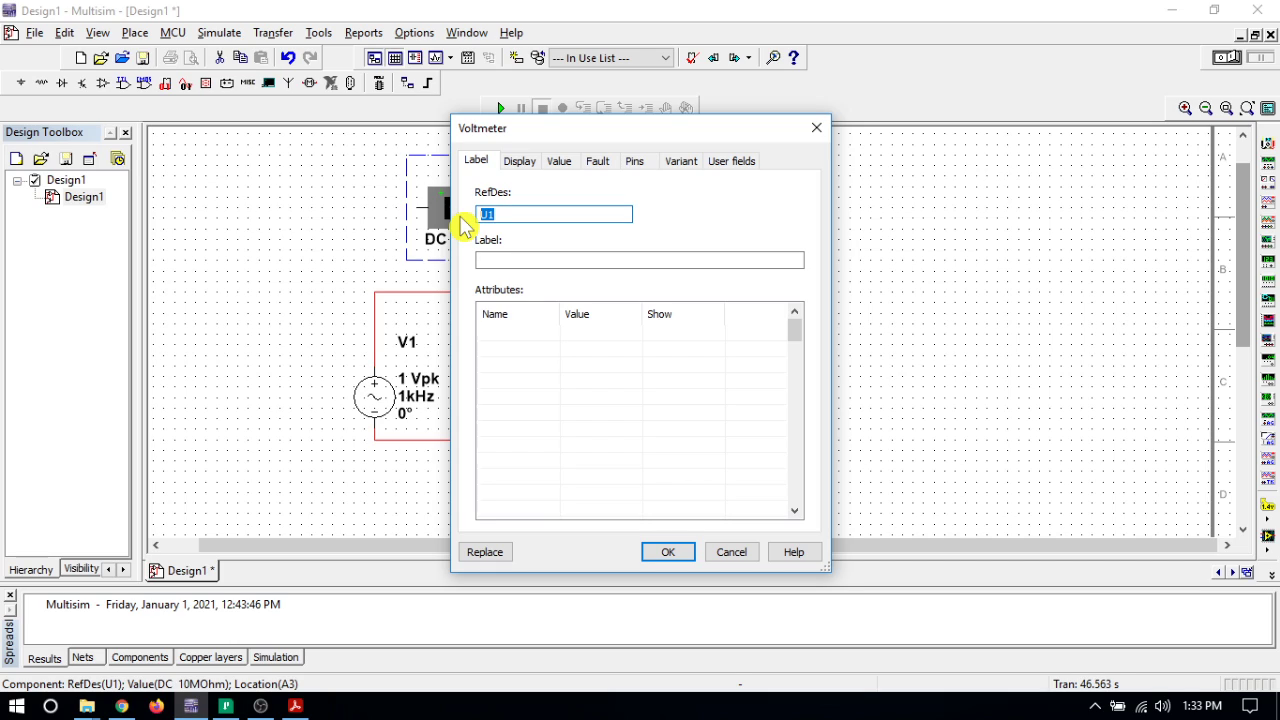
pyautogui.write('VR')
pyautogui.click(677, 560)
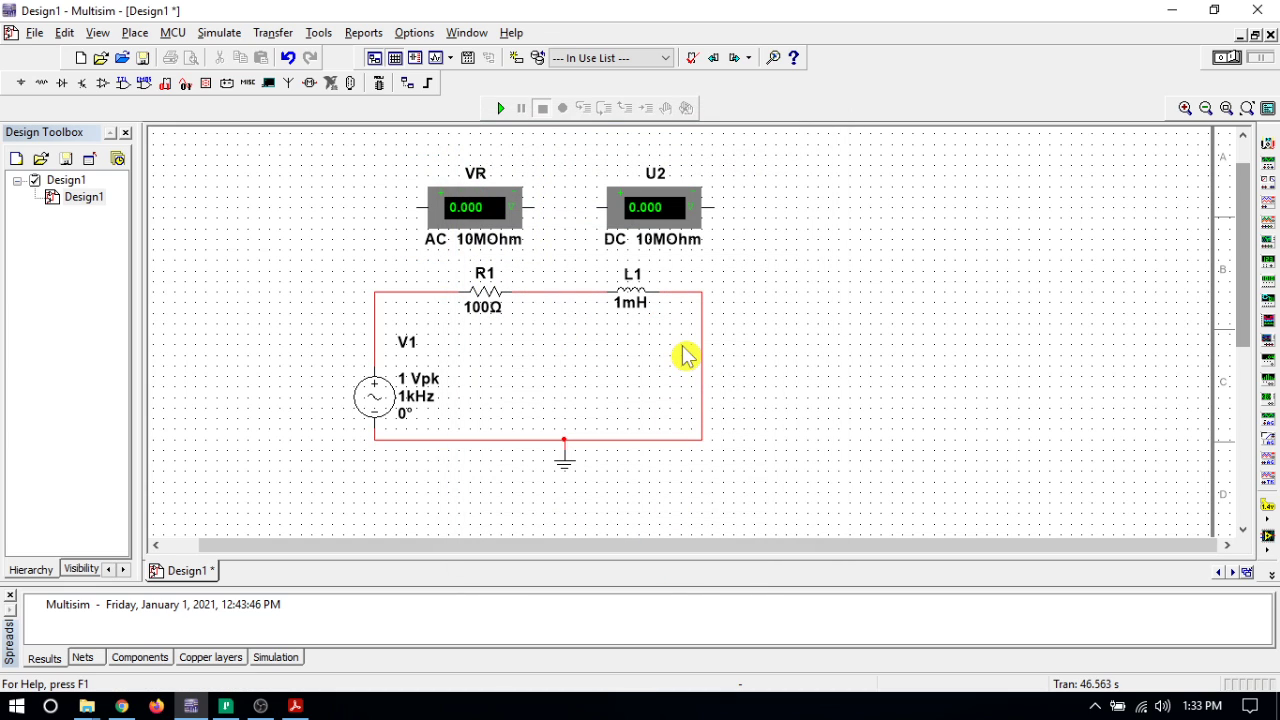
# Step: Set the voltmeter above inductor L1 to AC mode and change its reference designator to VL
pyautogui.doubleClick(660, 186)
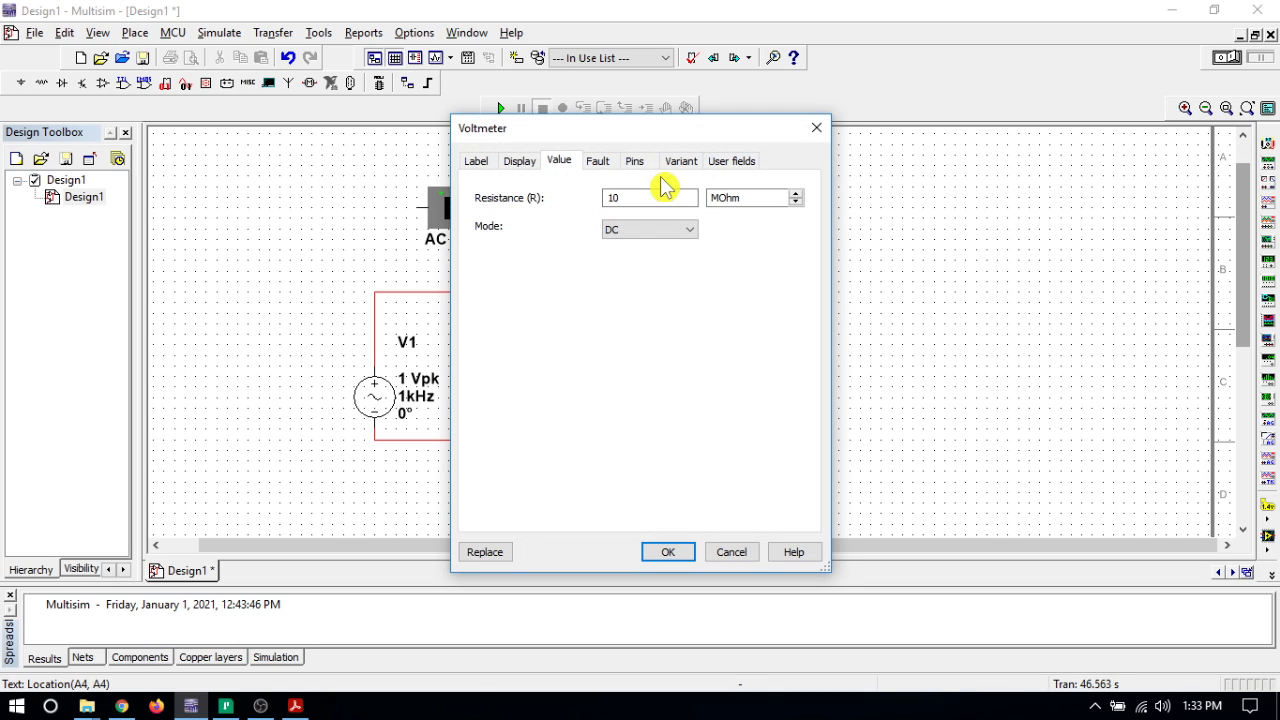
pyautogui.click(650, 229)
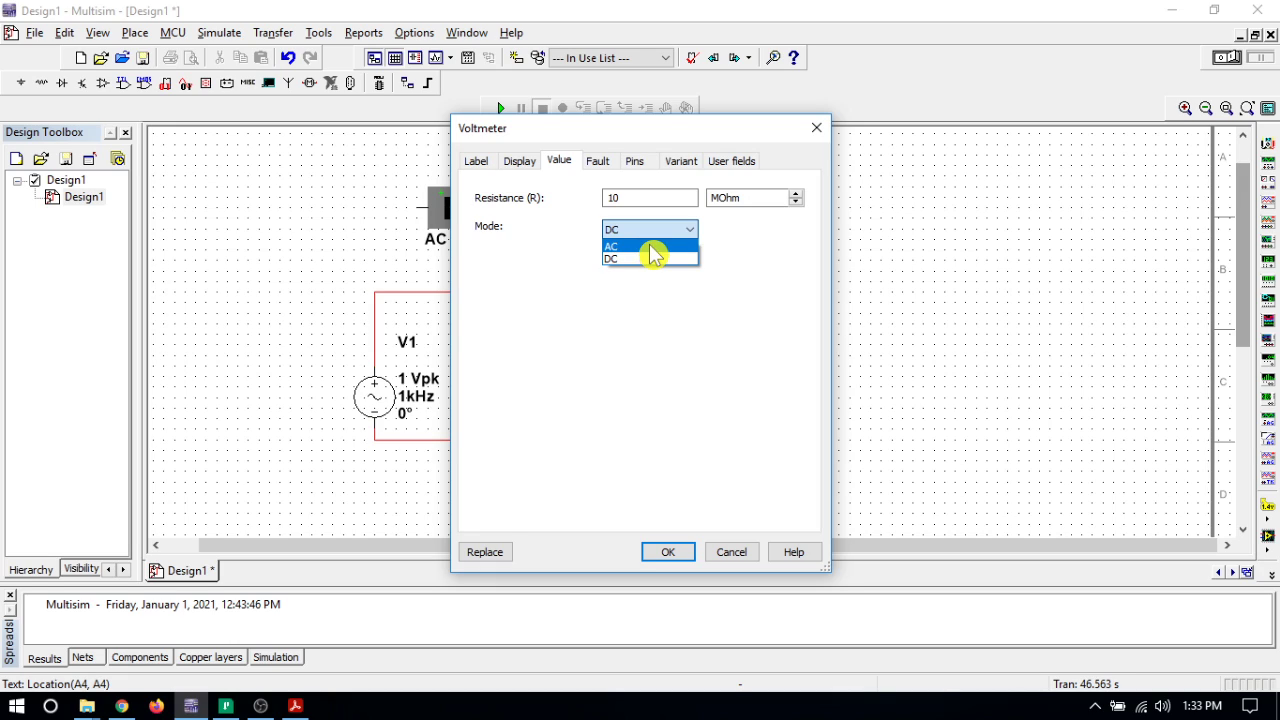
pyautogui.click(650, 246)
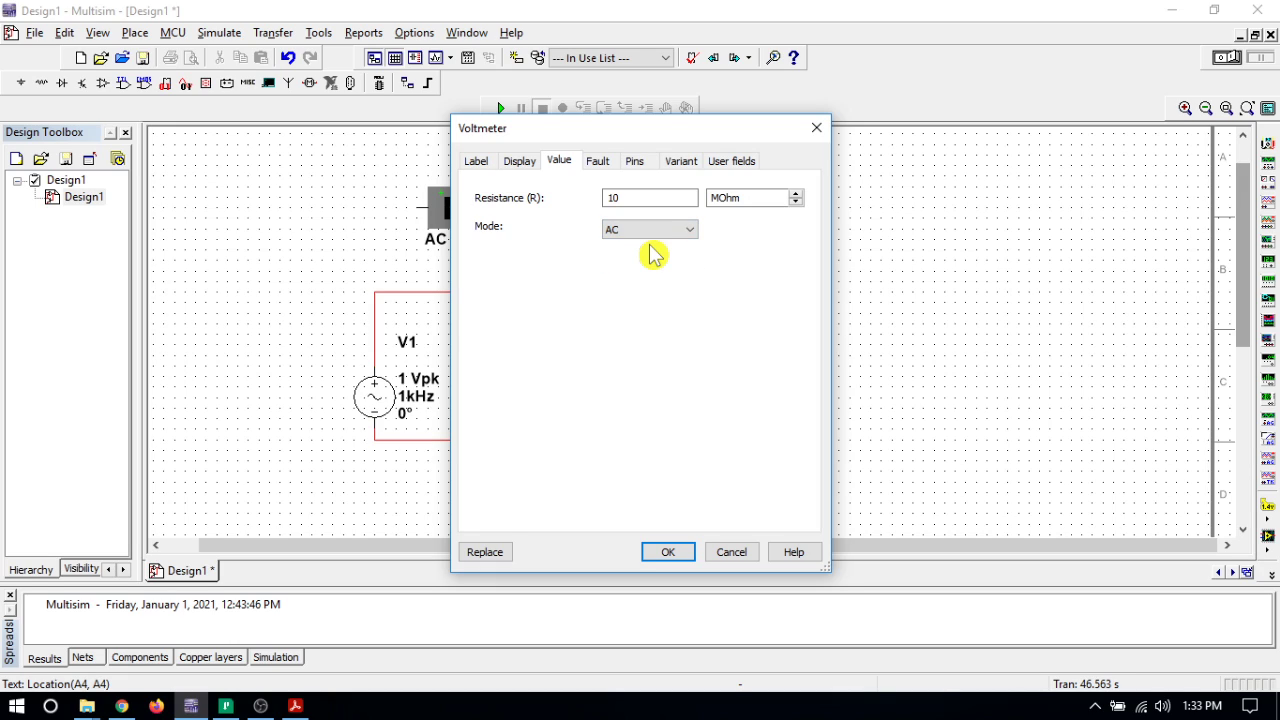
pyautogui.click(477, 161)
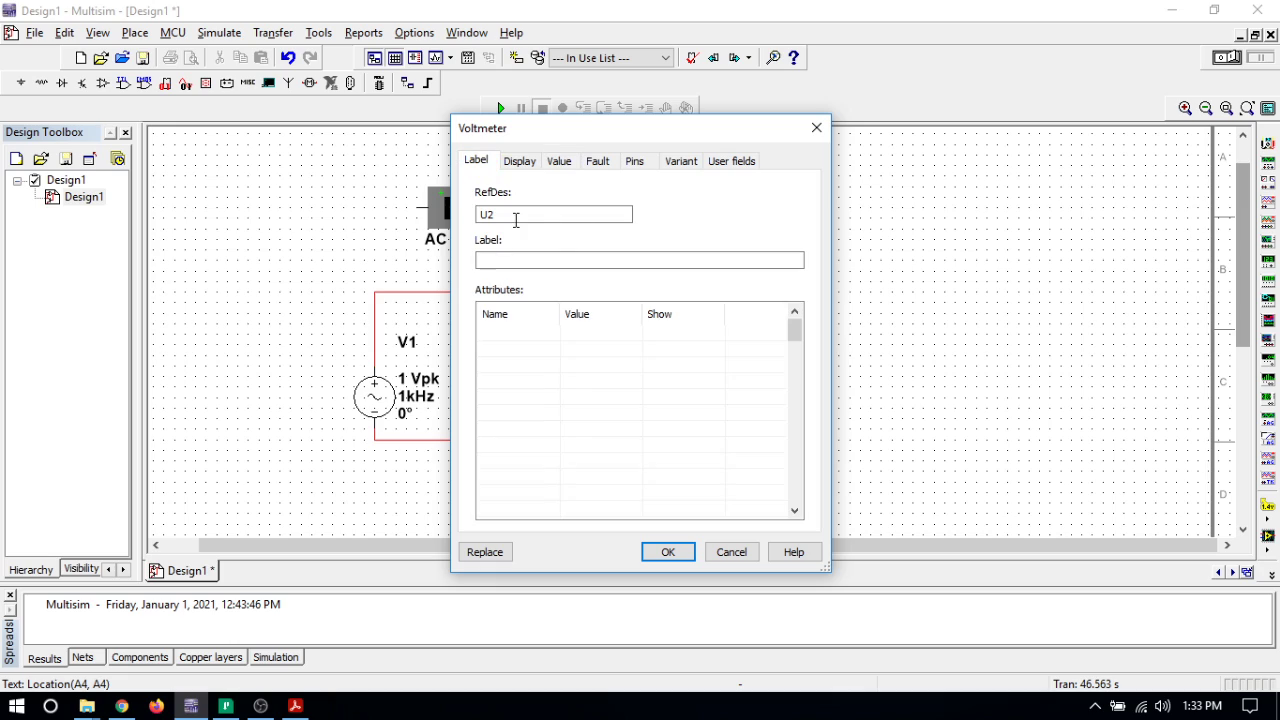
pyautogui.moveTo(516, 220); pyautogui.dragTo(470, 225)
pyautogui.write('VL')
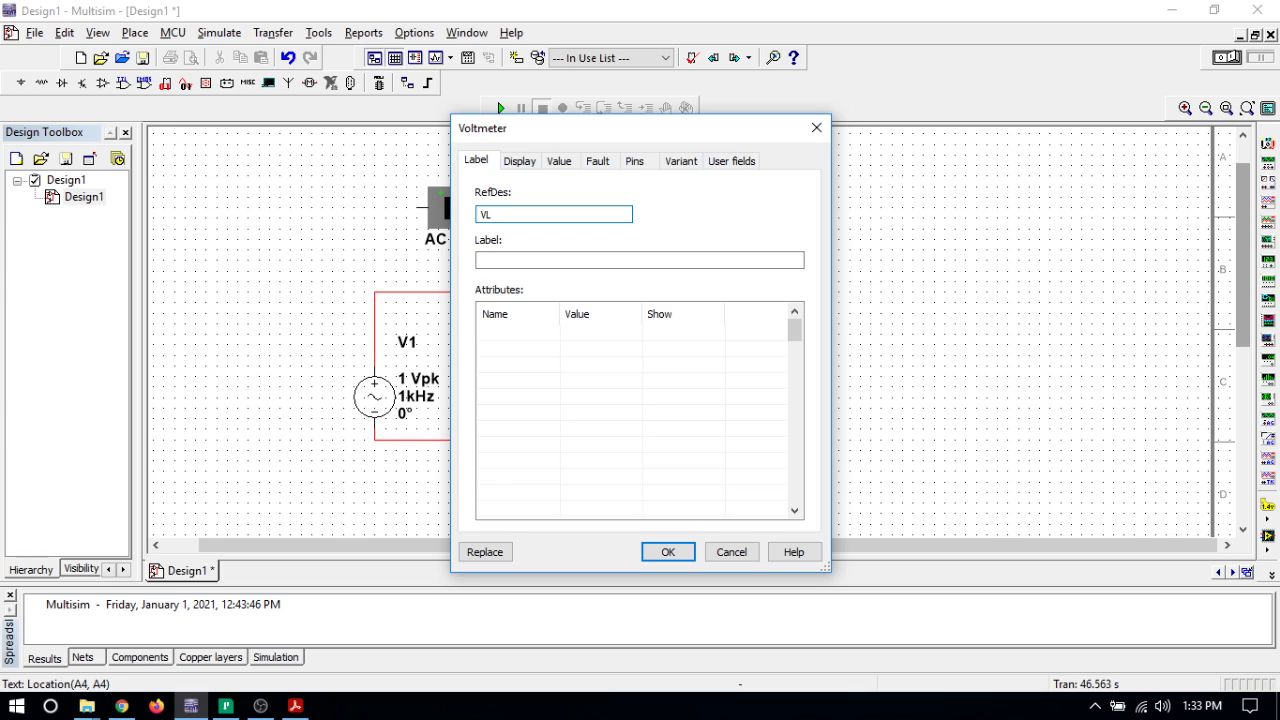
pyautogui.click(671, 556)
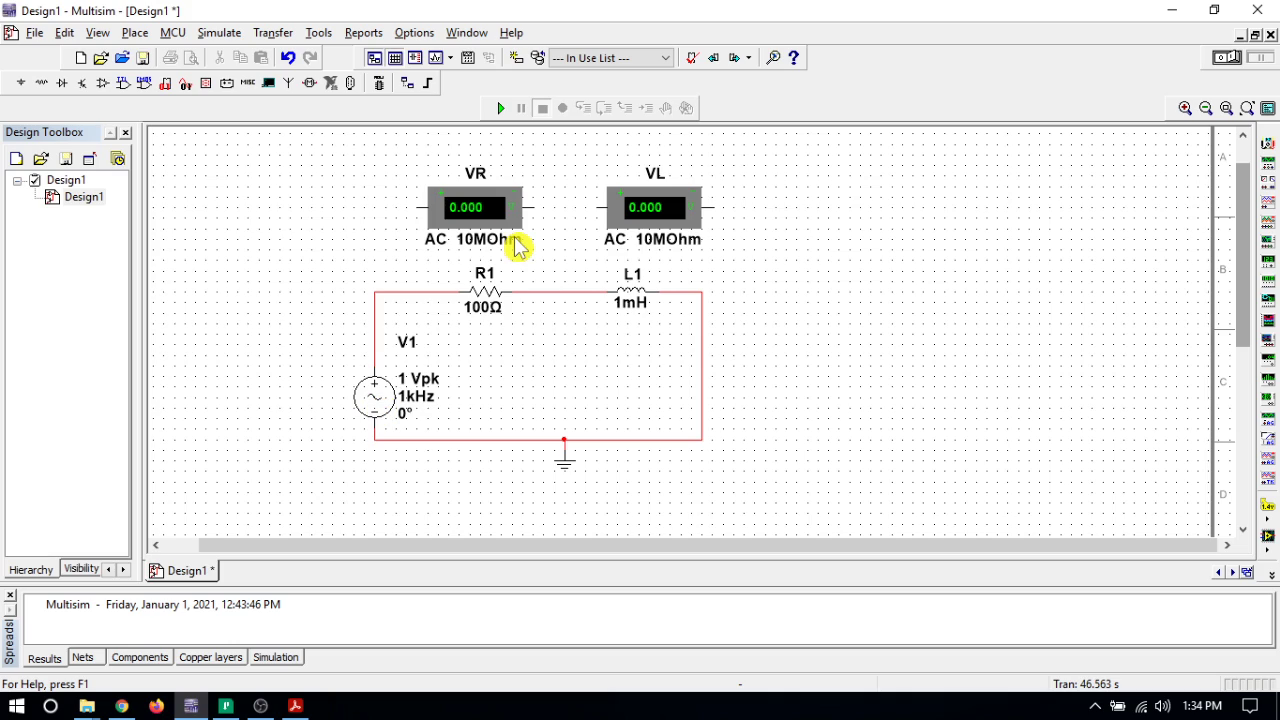
# Step: Wire voltmeter VR in parallel with resistor R1, connecting its terminals to the wires on either side of the resistor
pyautogui.click(417, 207)
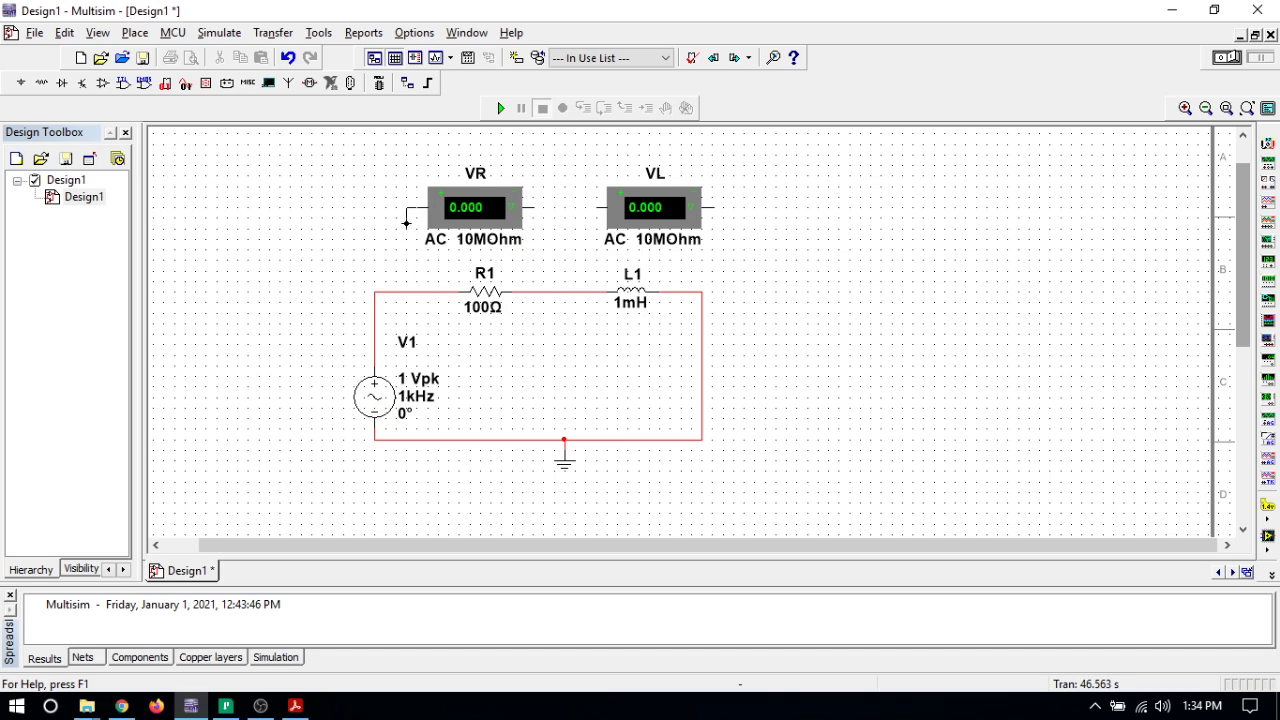
pyautogui.click(408, 290)
pyautogui.click(535, 207)
pyautogui.click(553, 290)
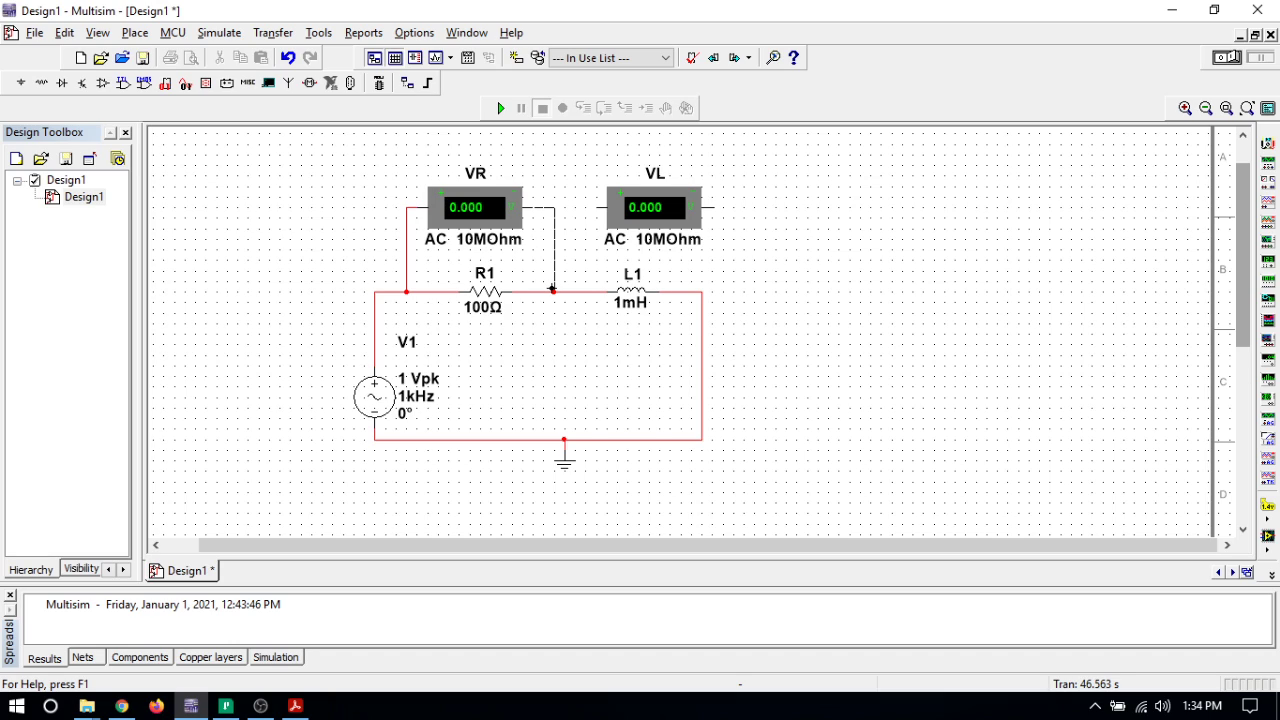
# Step: Wire voltmeter VL in parallel with inductor L1, connecting its terminals to the wires on either side of the inductor
pyautogui.click(599, 207)
pyautogui.click(587, 293)
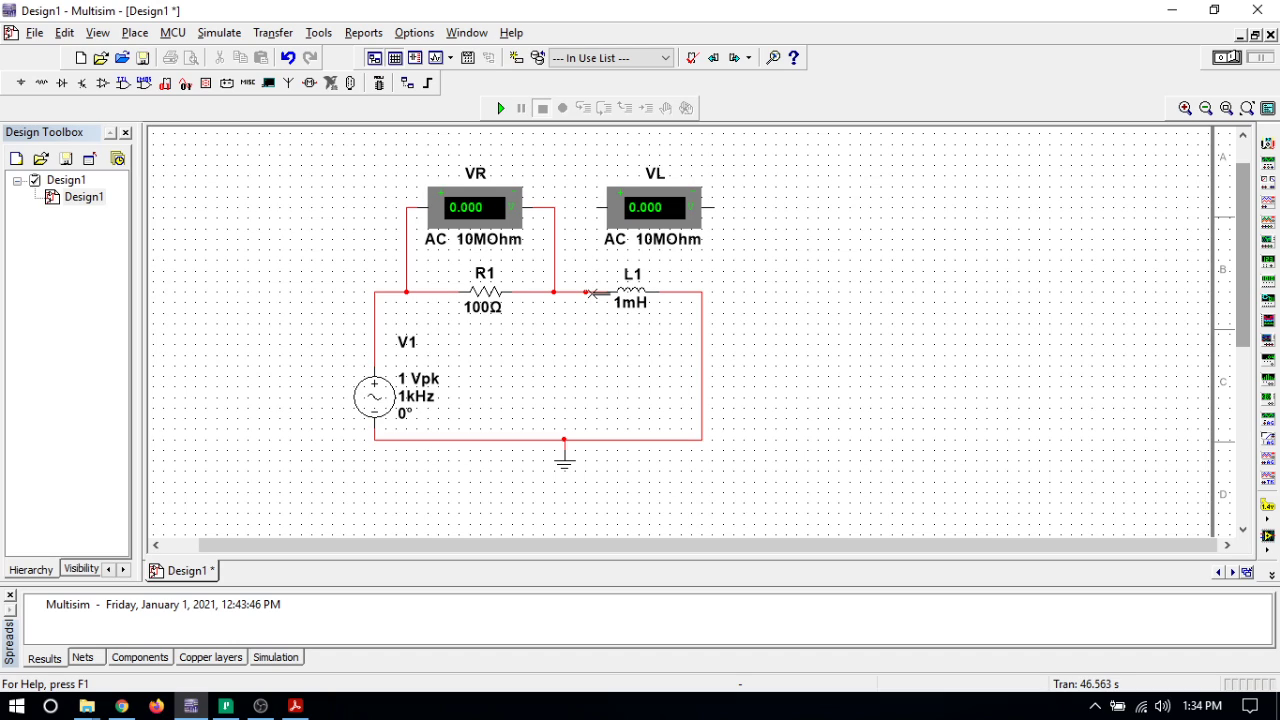
pyautogui.click(712, 207)
pyautogui.click(702, 292)
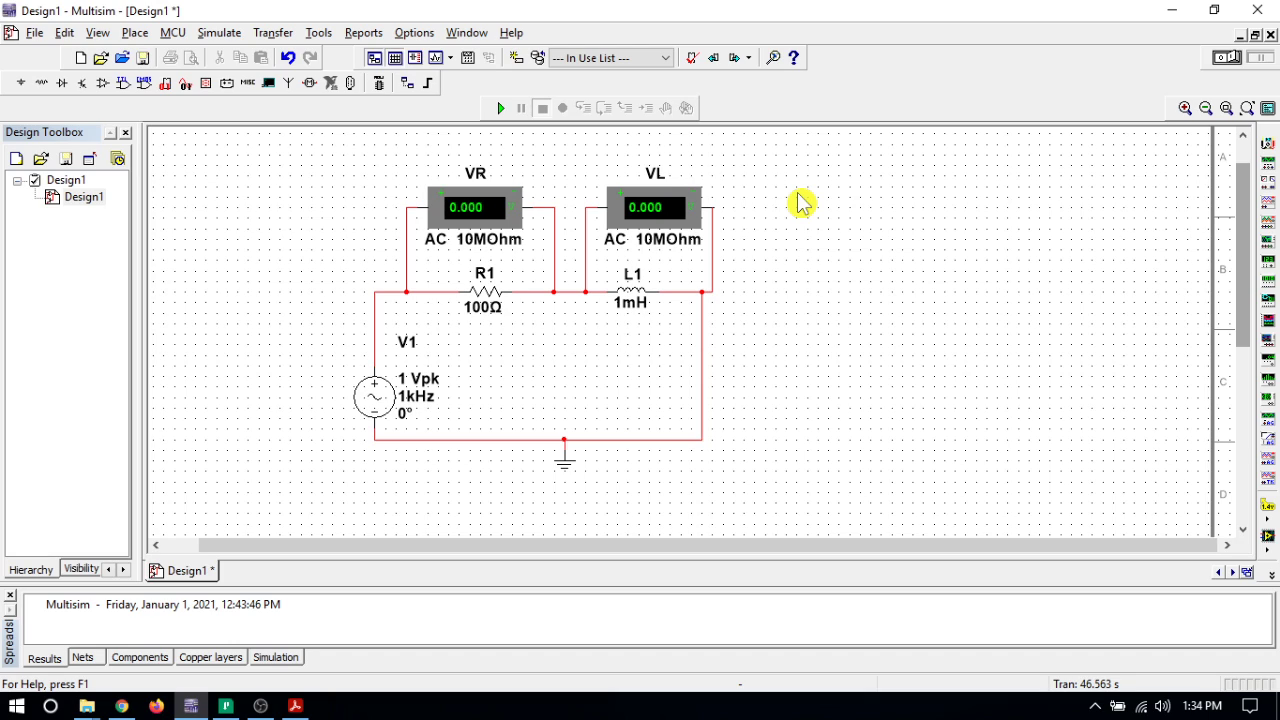
# Step: Set the AC source V1 to a peak voltage of 100 V and a frequency of 50 Hz
pyautogui.doubleClick(376, 398)
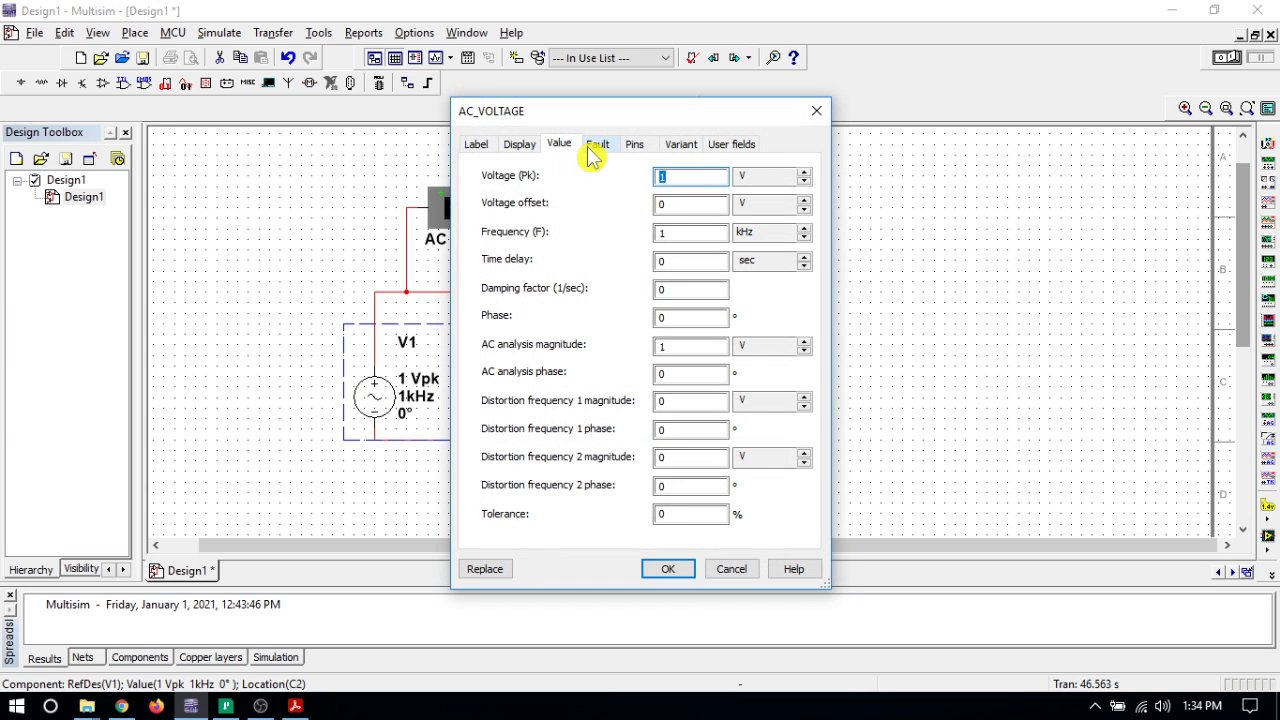
pyautogui.click(675, 173)
pyautogui.write('00')
pyautogui.doubleClick(662, 234)
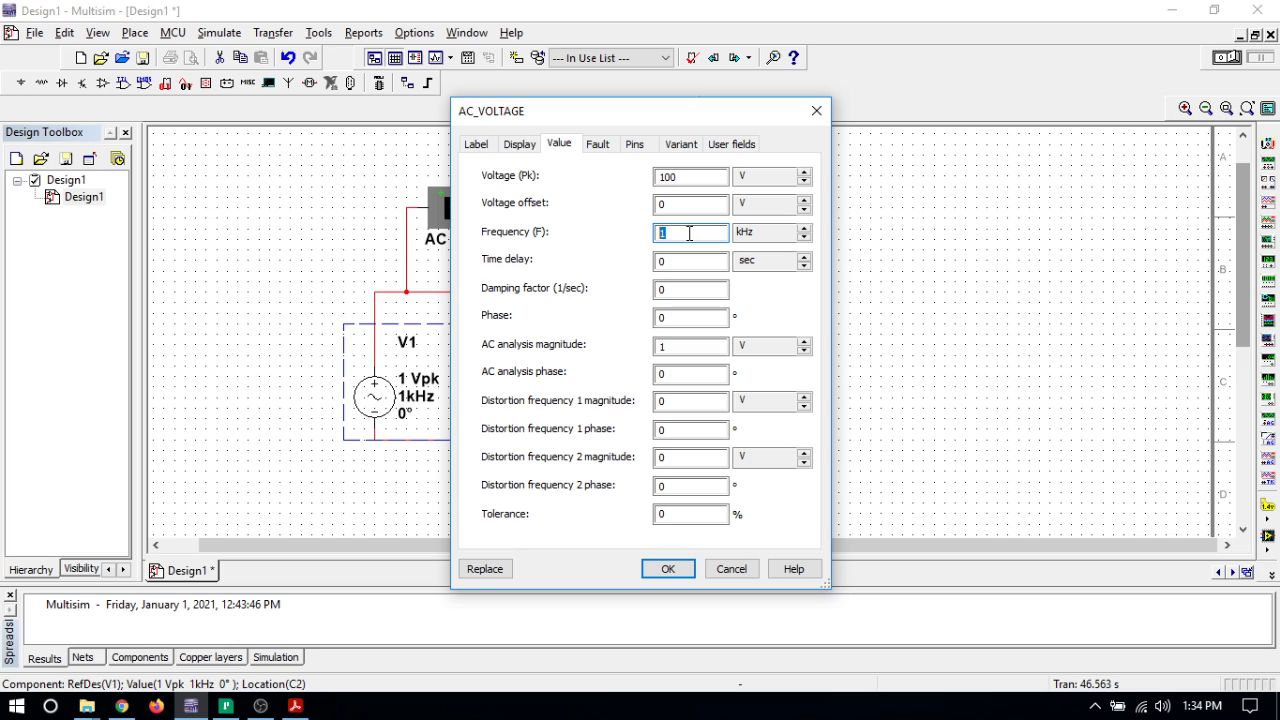
pyautogui.write('50')
pyautogui.click(803, 237)
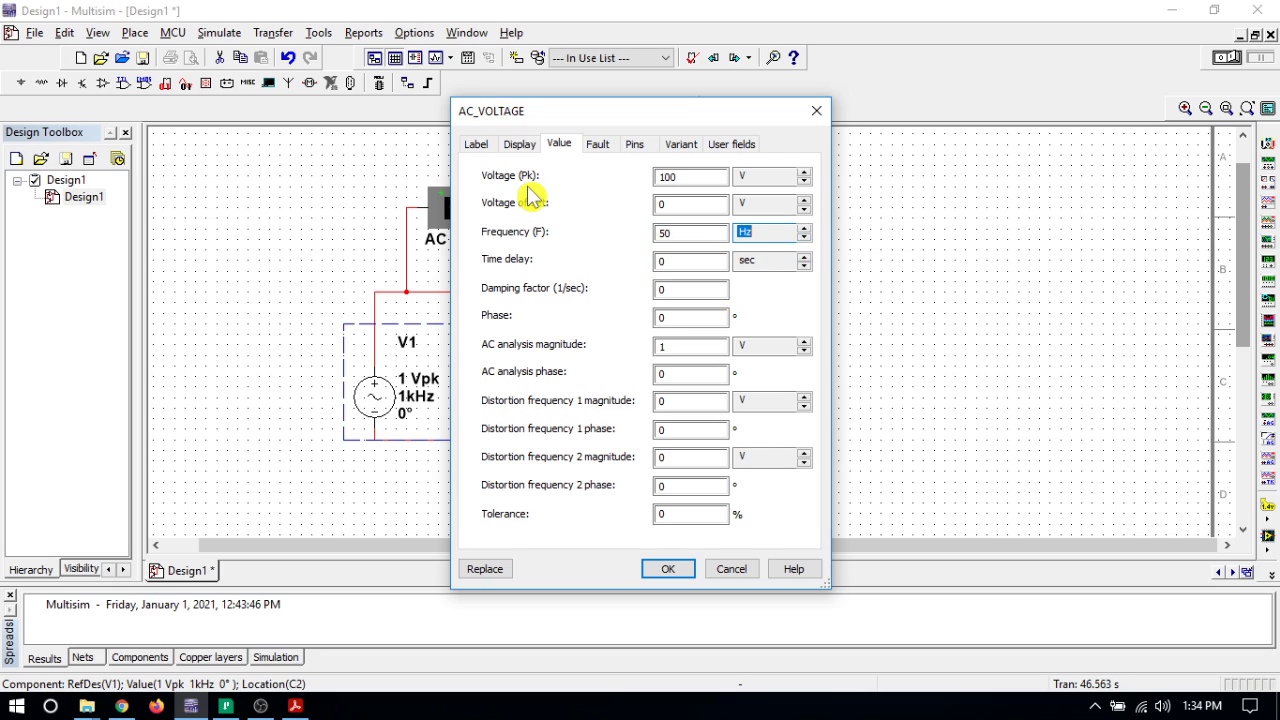
pyautogui.click(685, 176)
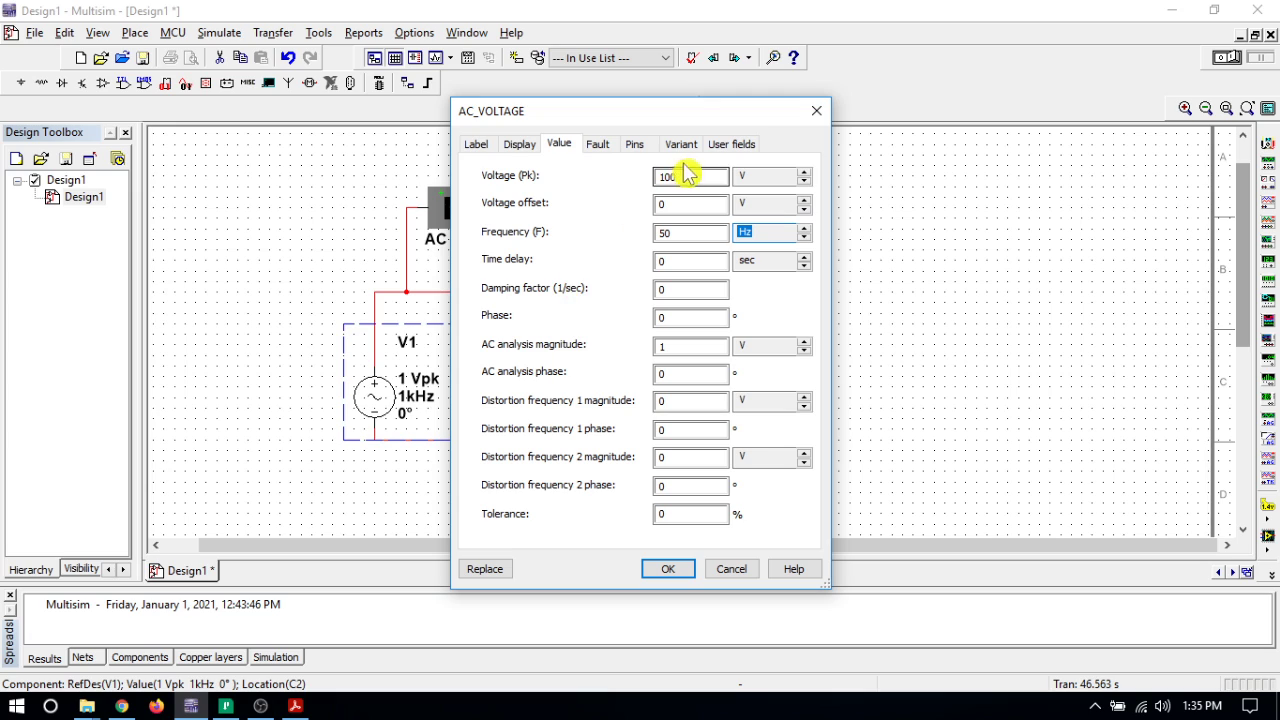
pyautogui.click(667, 569)
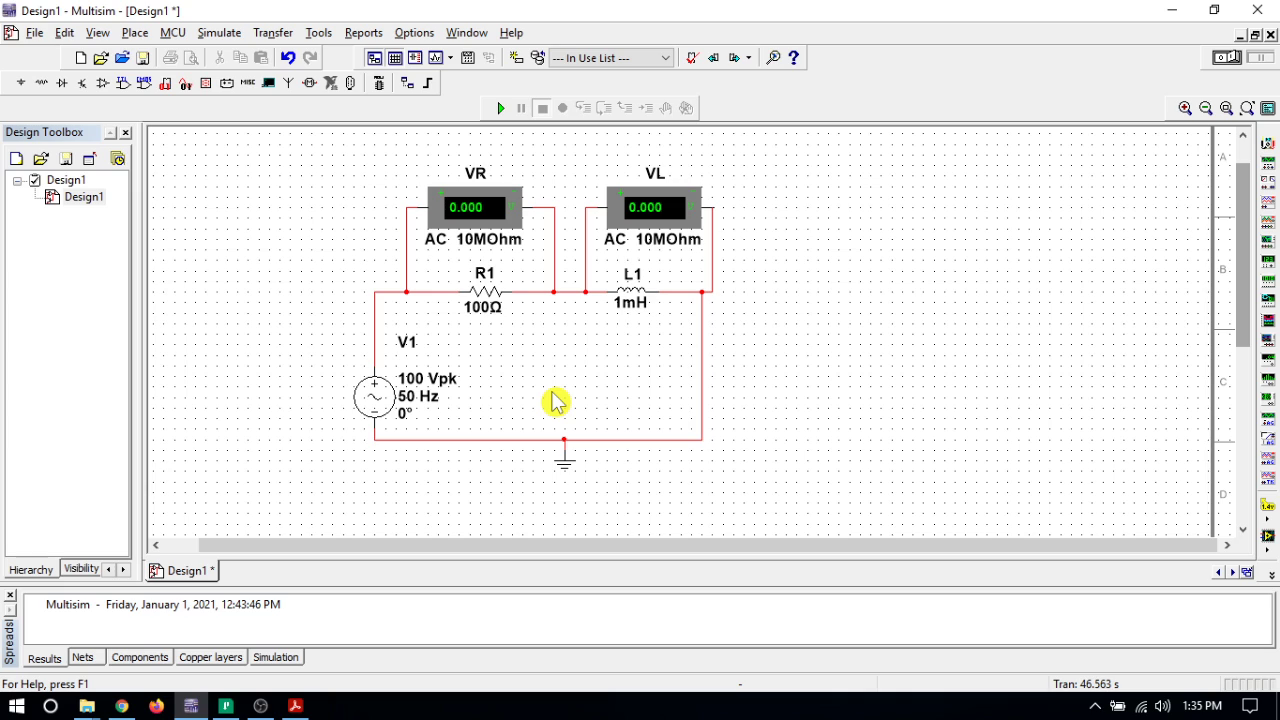
# Step: Rename the AC source's reference designator to V and move the label closer to the source symbol
pyautogui.doubleClick(381, 399)
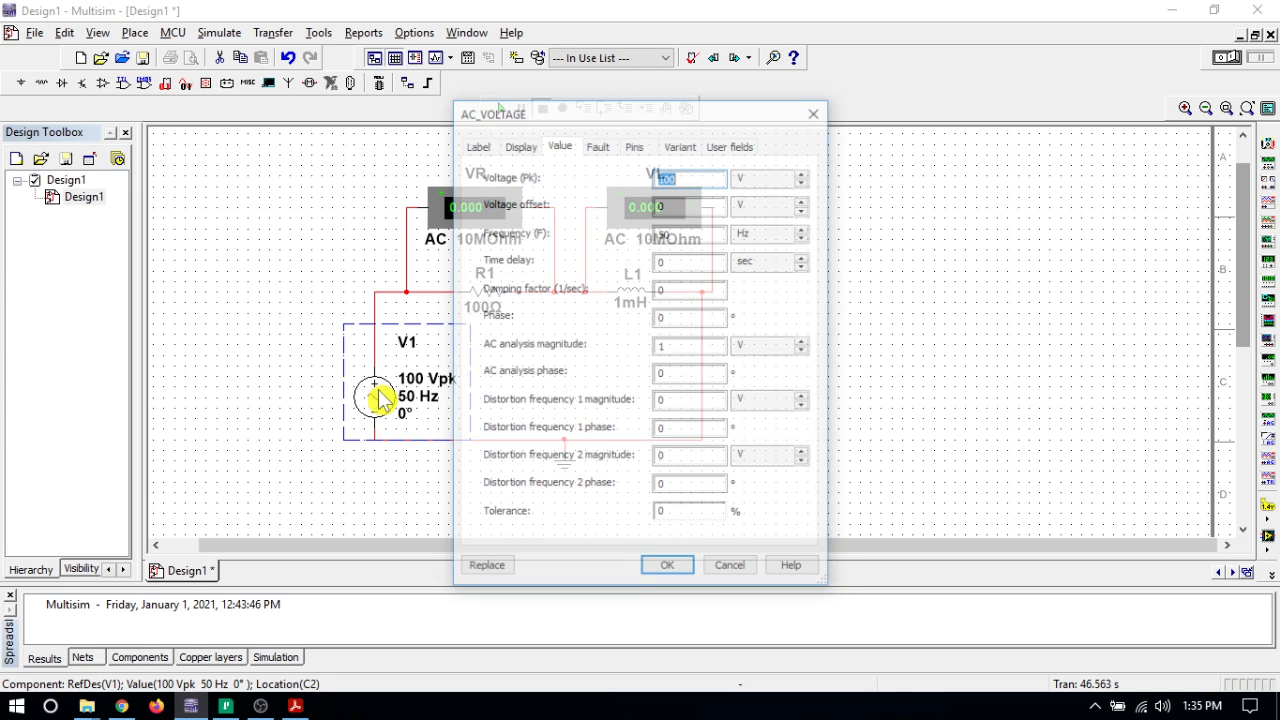
pyautogui.click(478, 146)
pyautogui.doubleClick(490, 197)
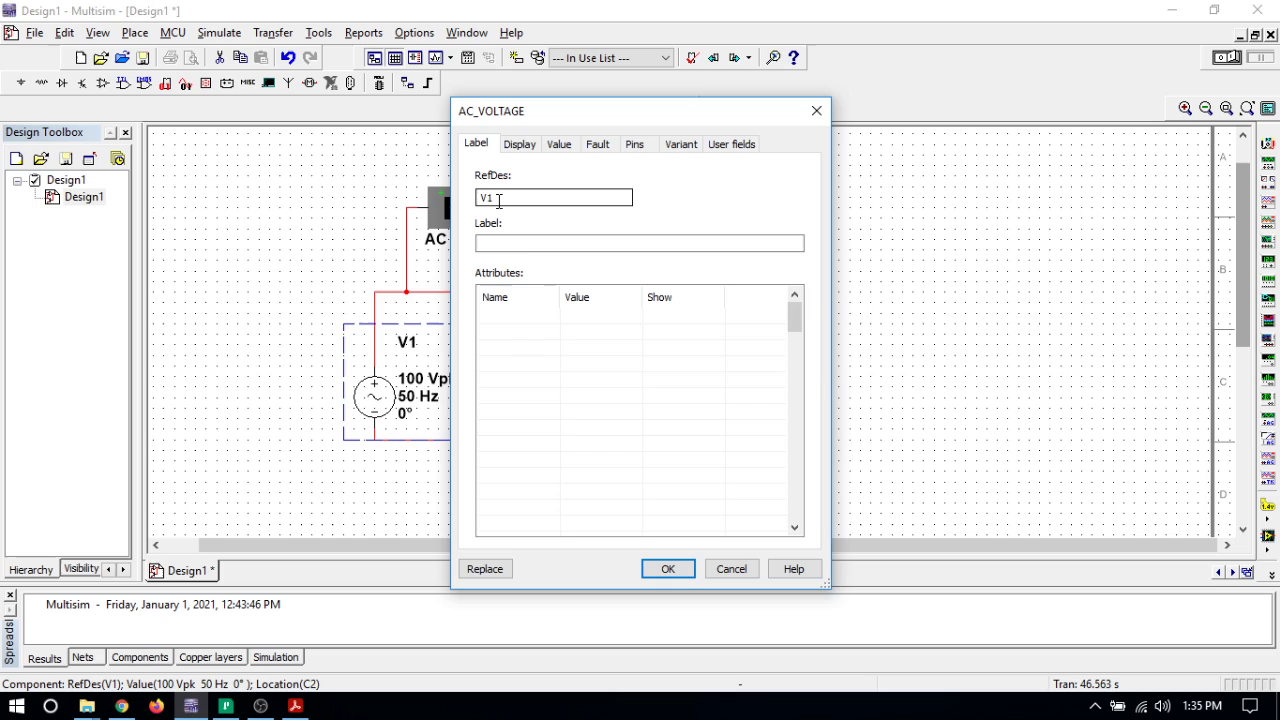
pyautogui.click(490, 197)
pyautogui.doubleClick(490, 197)
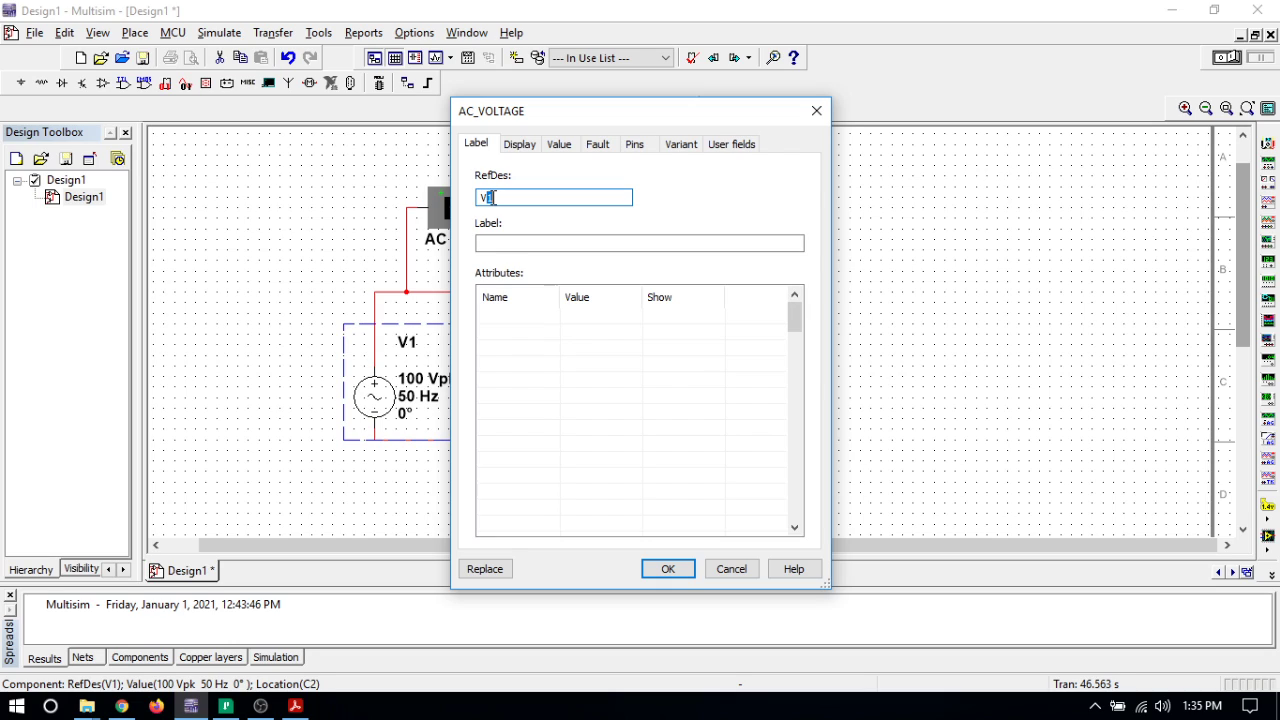
pyautogui.click(490, 197)
pyautogui.press('BackSpace')
pyautogui.click(668, 569)
pyautogui.click(404, 342)
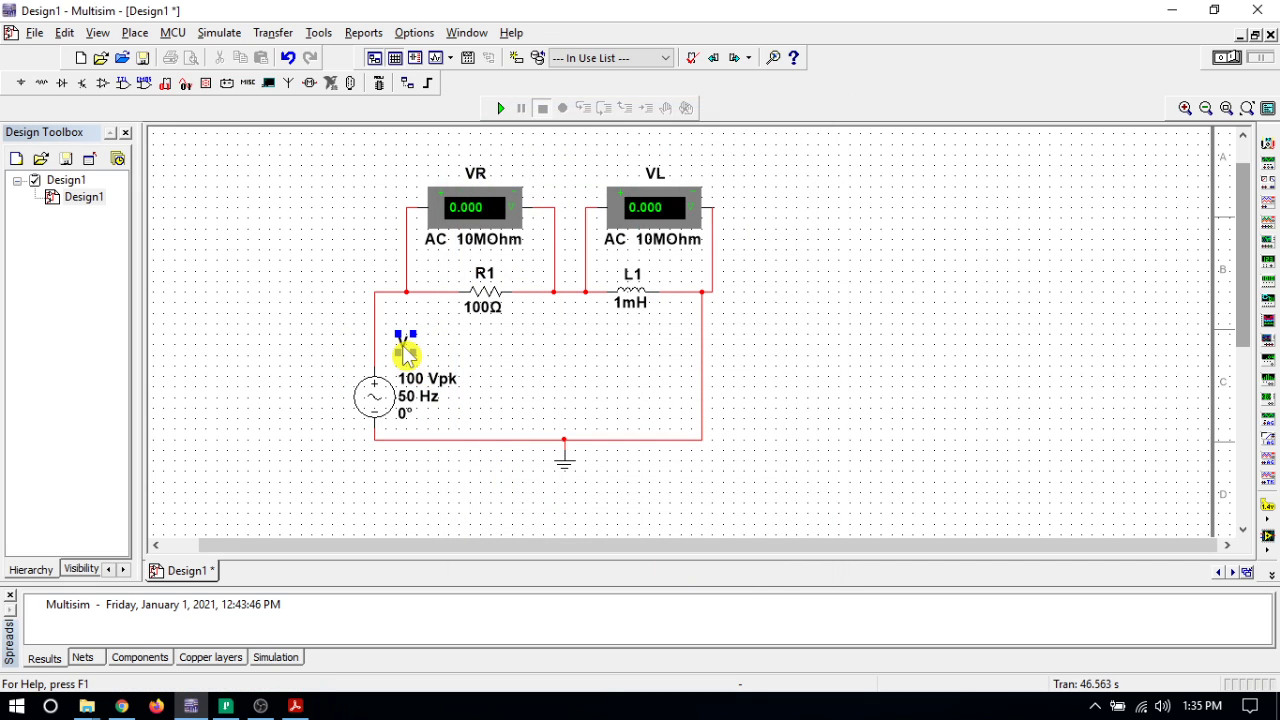
pyautogui.moveTo(404, 360); pyautogui.dragTo(406, 362)
# Step: Delete the wires on both terminals of the AC source and move the source slightly lower on the schematic
pyautogui.click(375, 323)
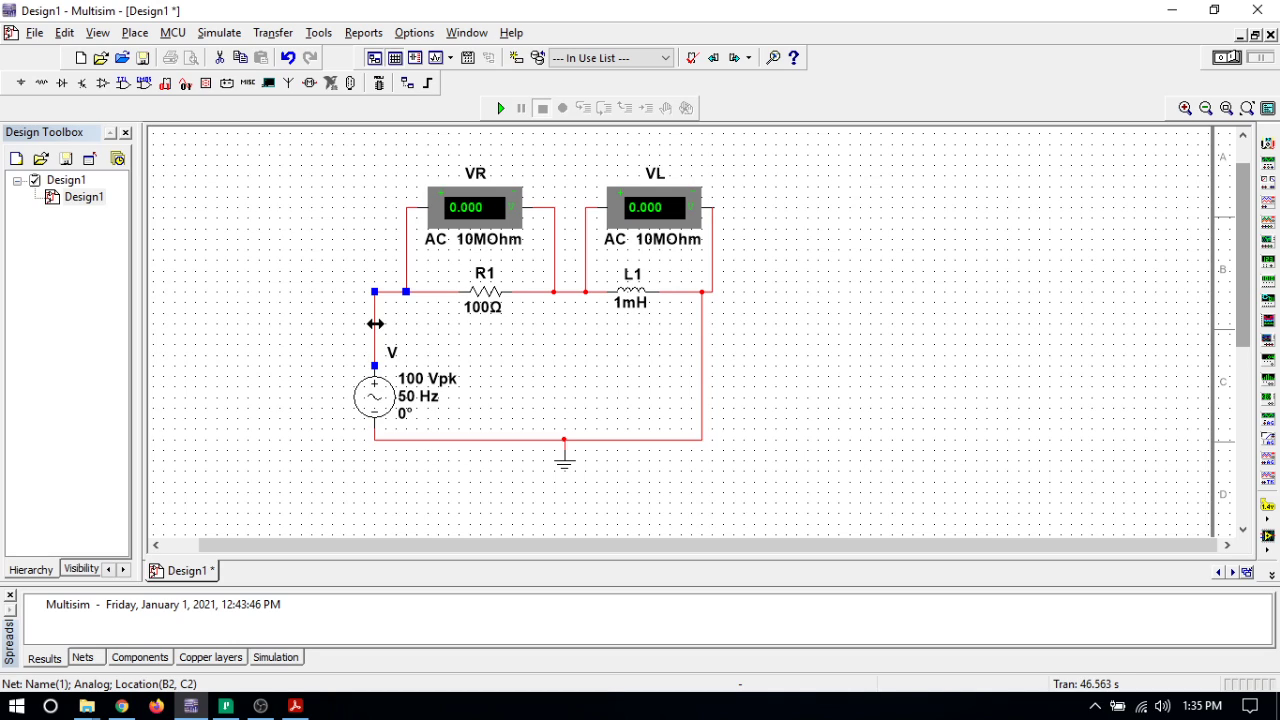
pyautogui.press('Delete')
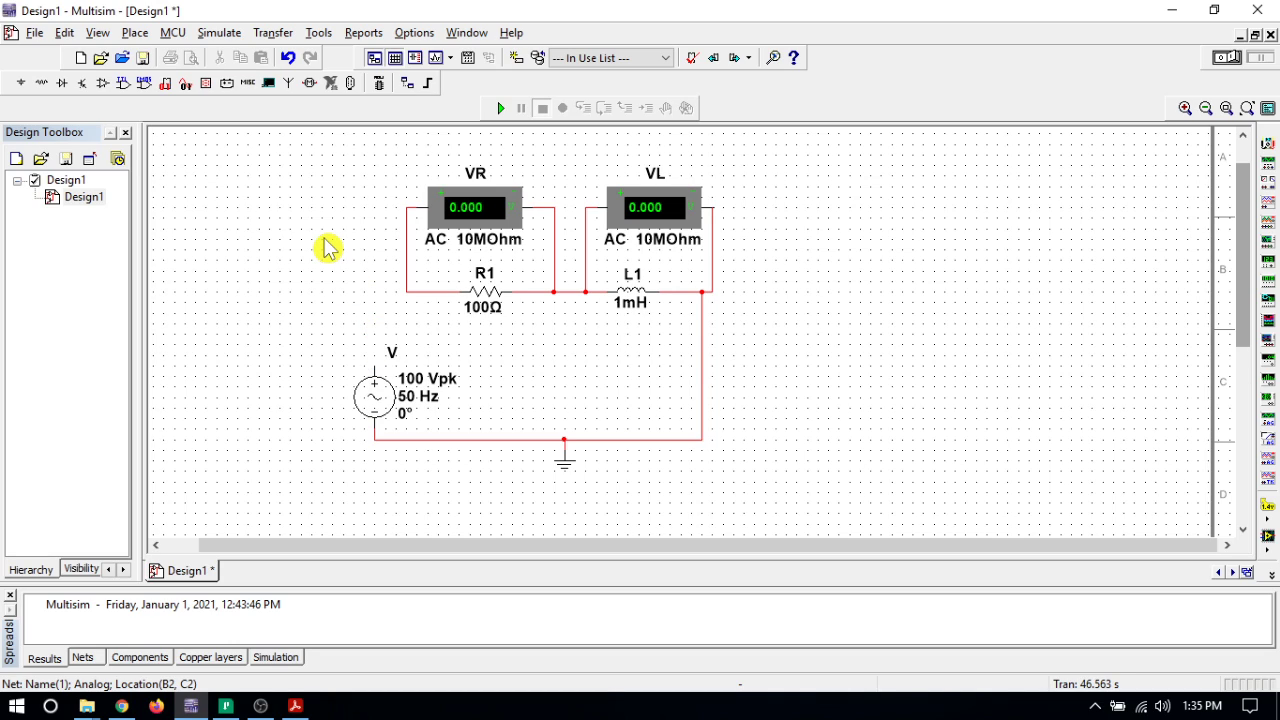
pyautogui.click(379, 447)
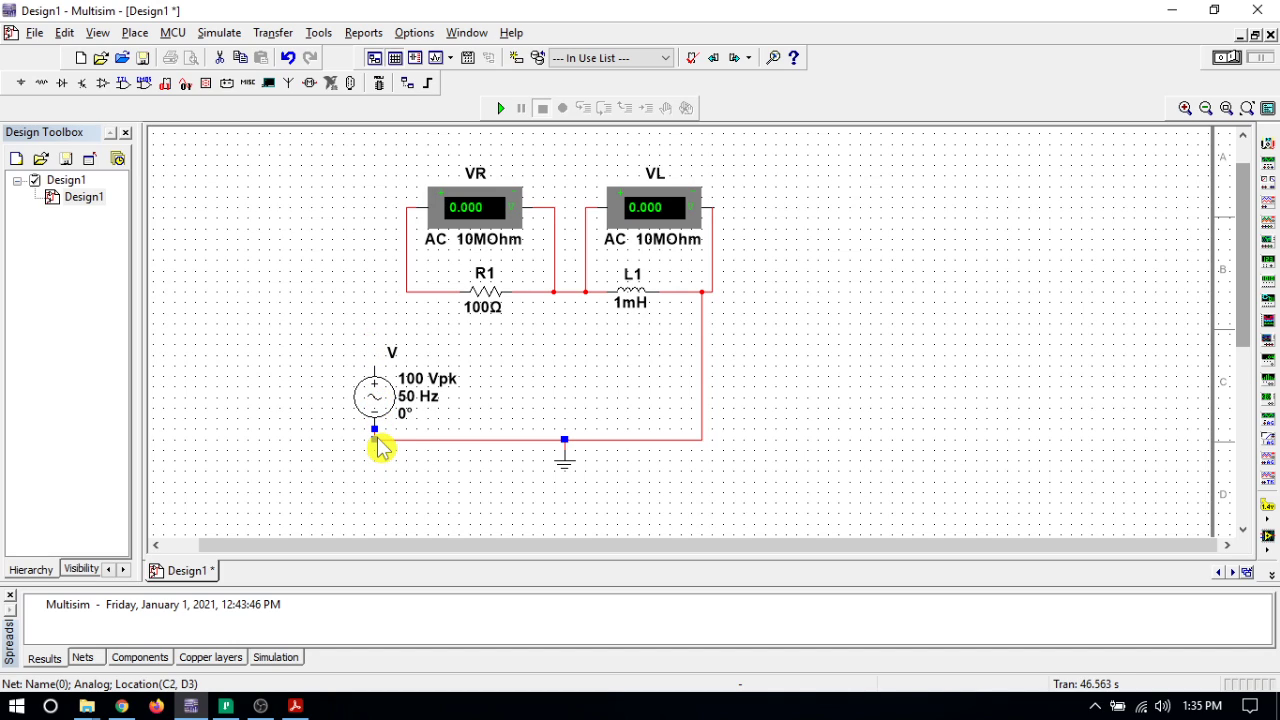
pyautogui.press('Delete')
pyautogui.click(375, 403)
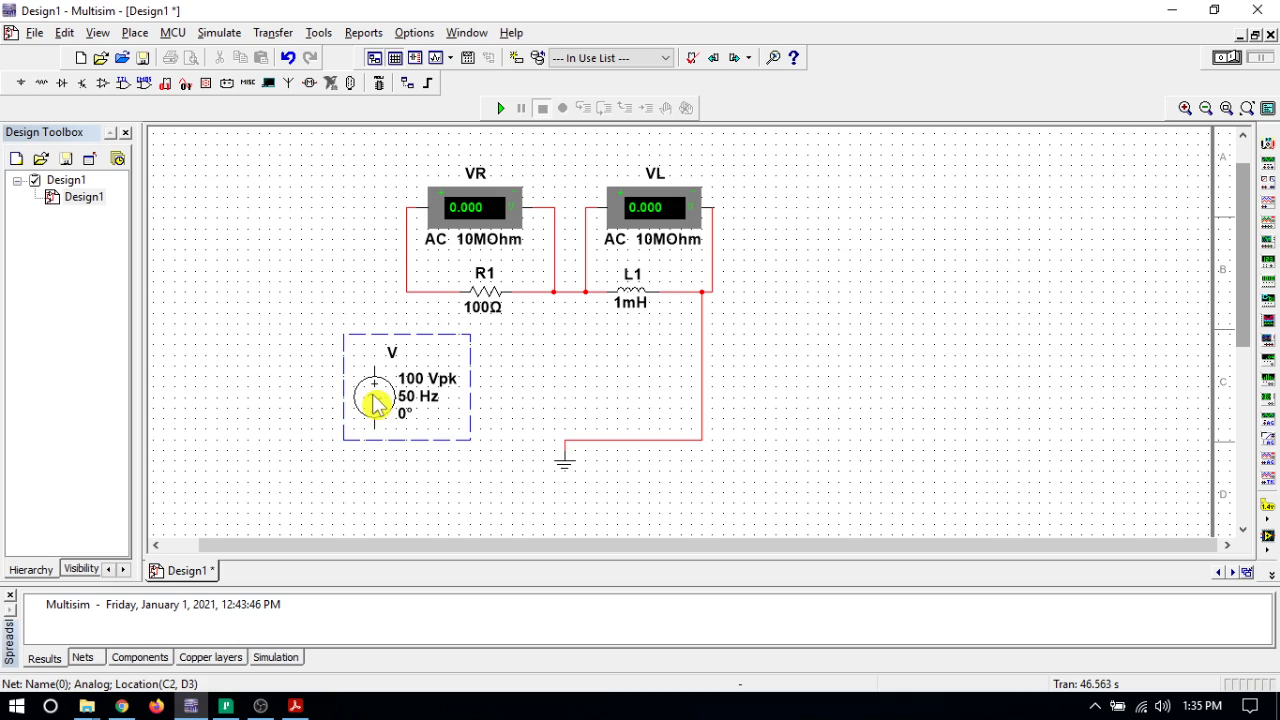
pyautogui.moveTo(375, 403); pyautogui.dragTo(386, 447)
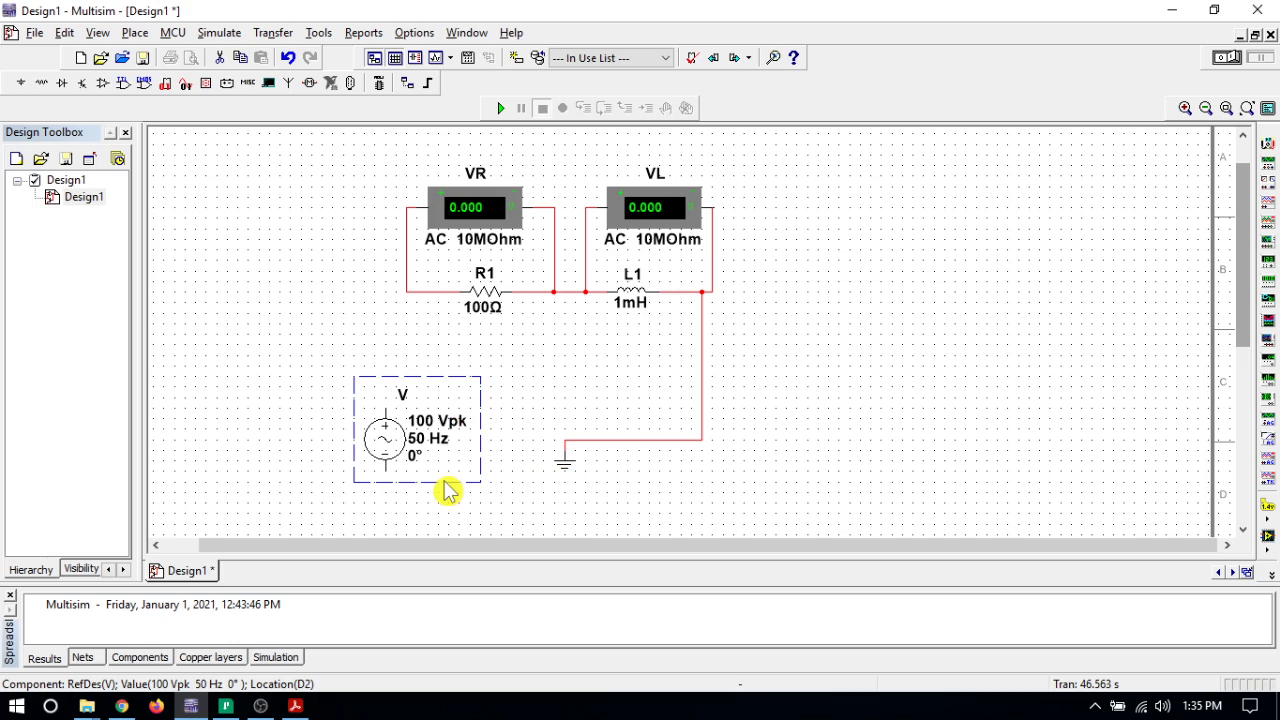
# Step: Move the ground symbol lower on the schematic and delete the wire connecting it to inductor L1
pyautogui.click(567, 468)
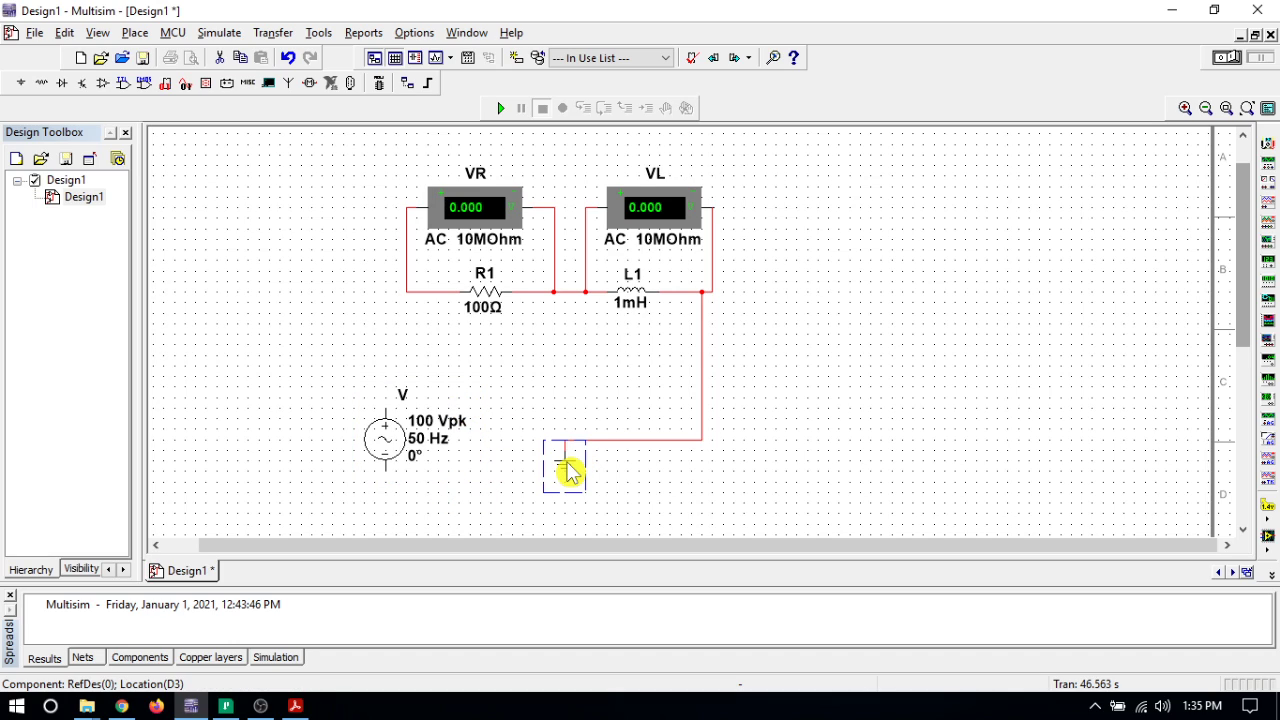
pyautogui.press('Down')
pyautogui.press('Down')
pyautogui.press('Down')
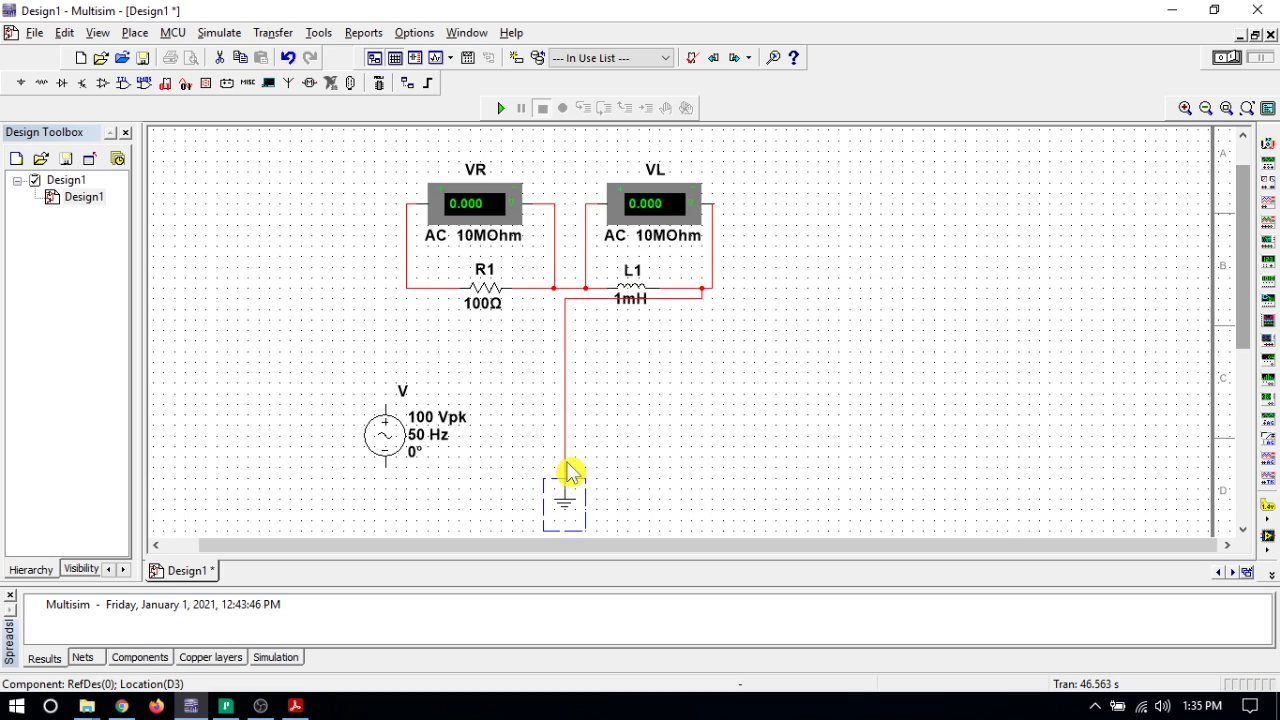
pyautogui.click(594, 376)
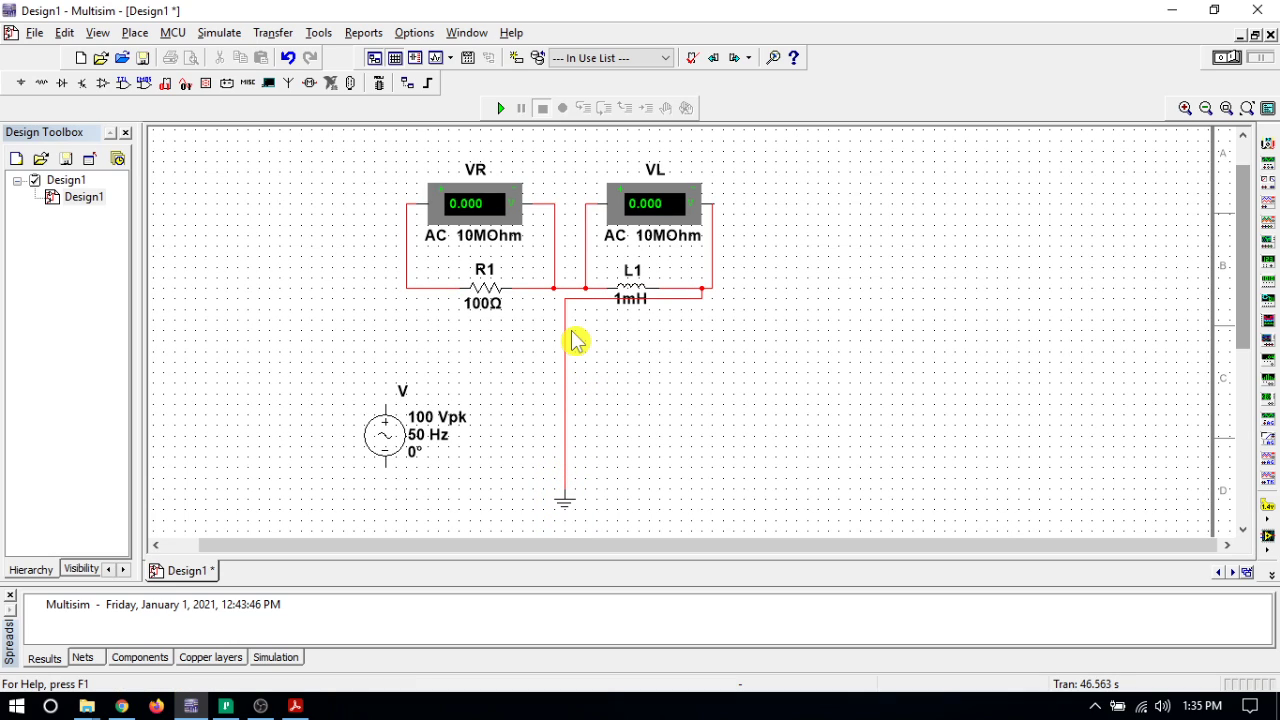
pyautogui.click(566, 330)
pyautogui.press('Delete')
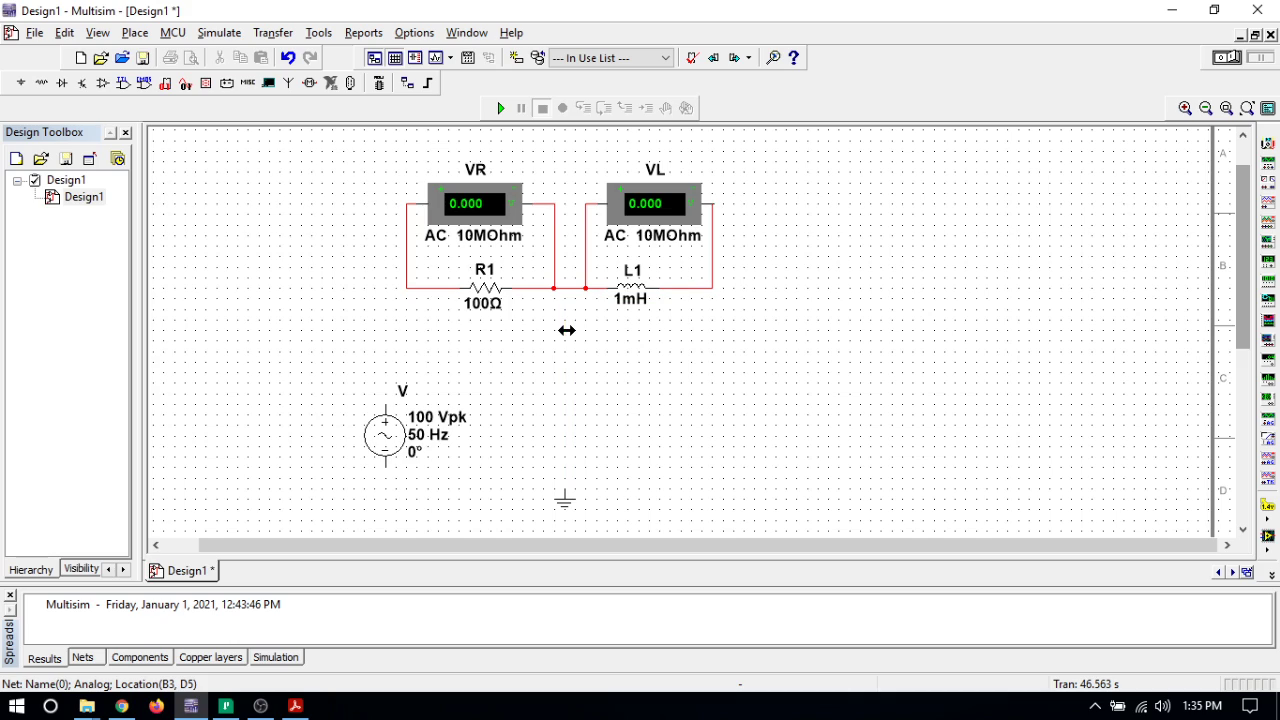
# Step: Wire the AC source's lower terminal to ground and delete the wire joining voltmeter VL to inductor L1's outer end
pyautogui.click(386, 472)
pyautogui.click(565, 487)
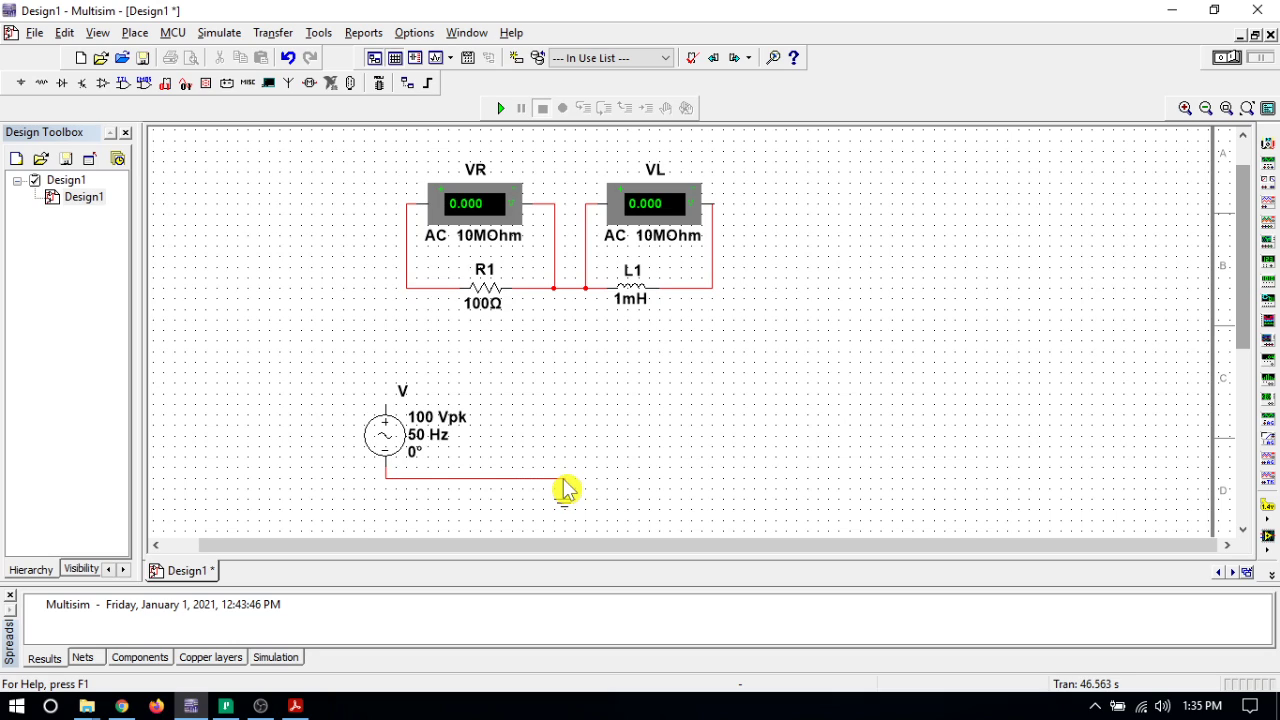
pyautogui.click(716, 297)
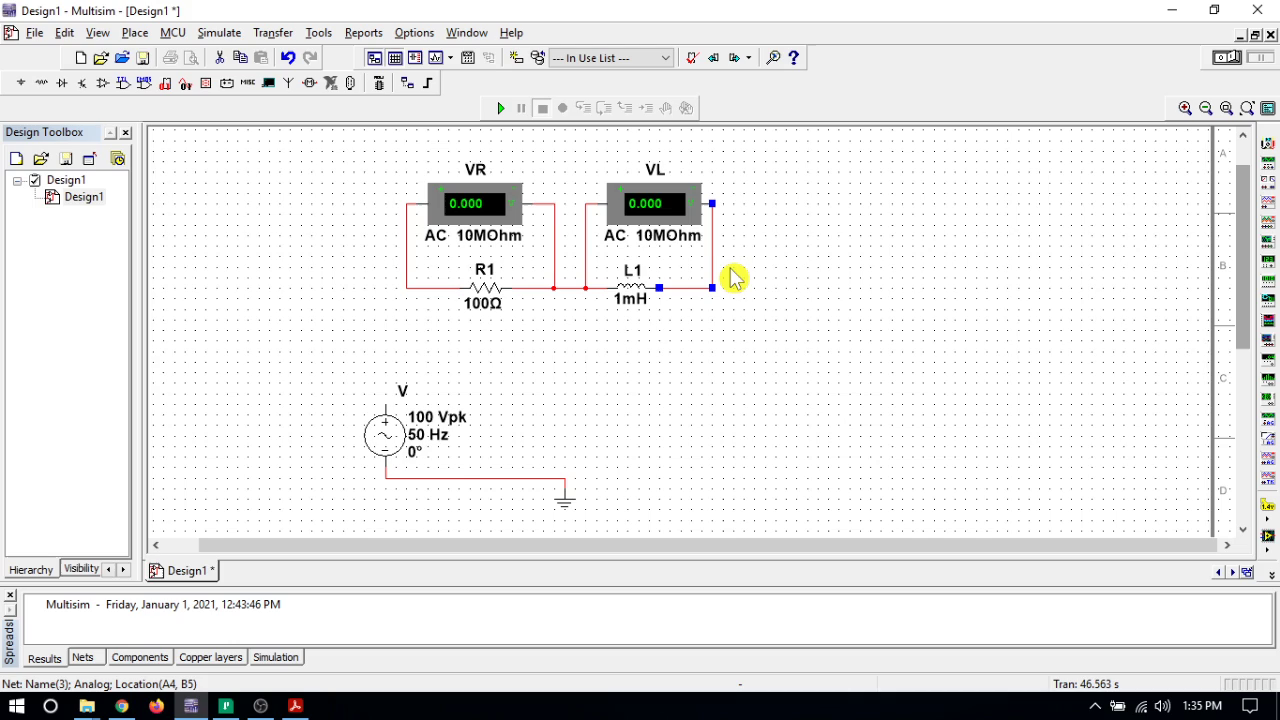
pyautogui.press('Delete')
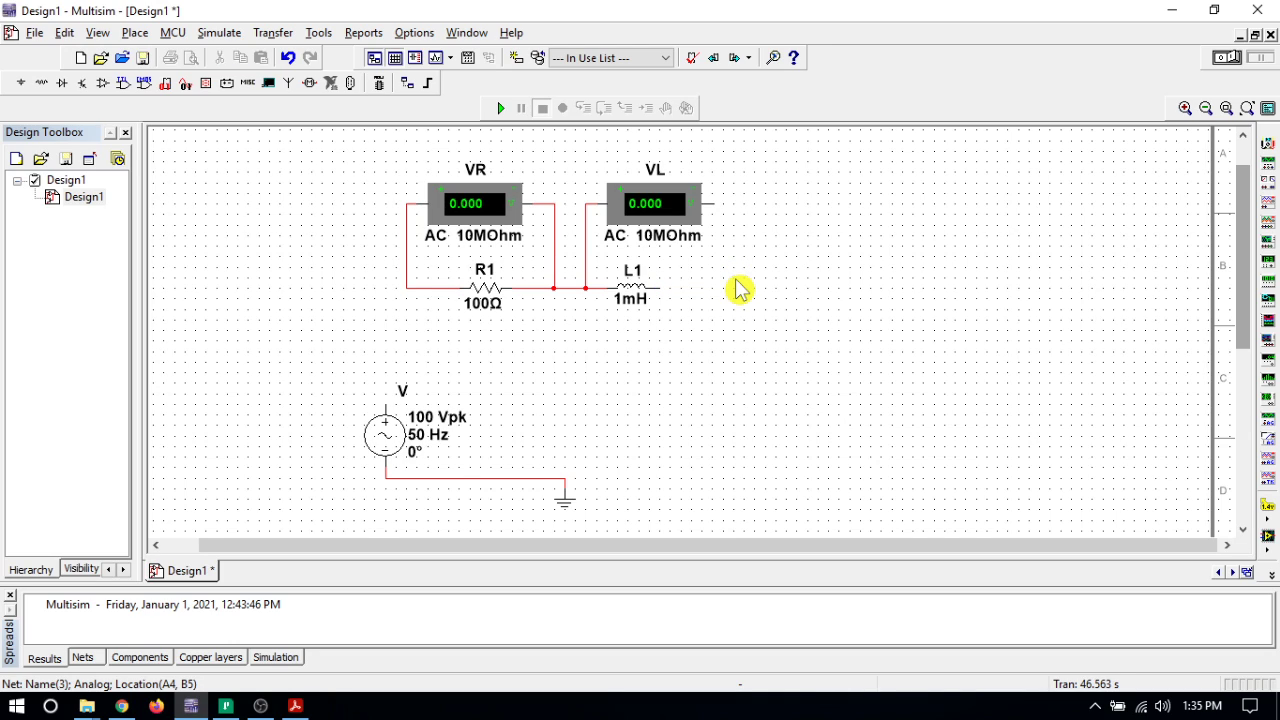
# Step: Wire inductor L1's free end to the ground node and connect voltmeter VL's open terminal to that wire beside L1
pyautogui.click(660, 288)
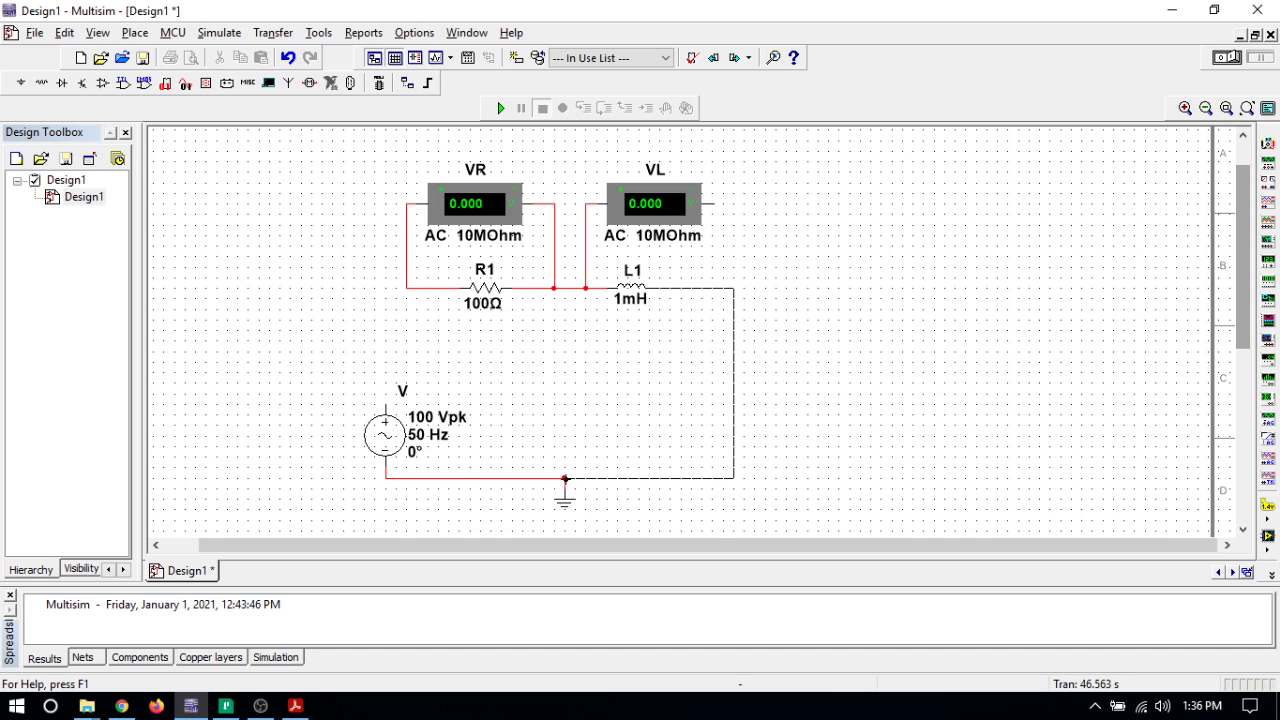
pyautogui.click(565, 479)
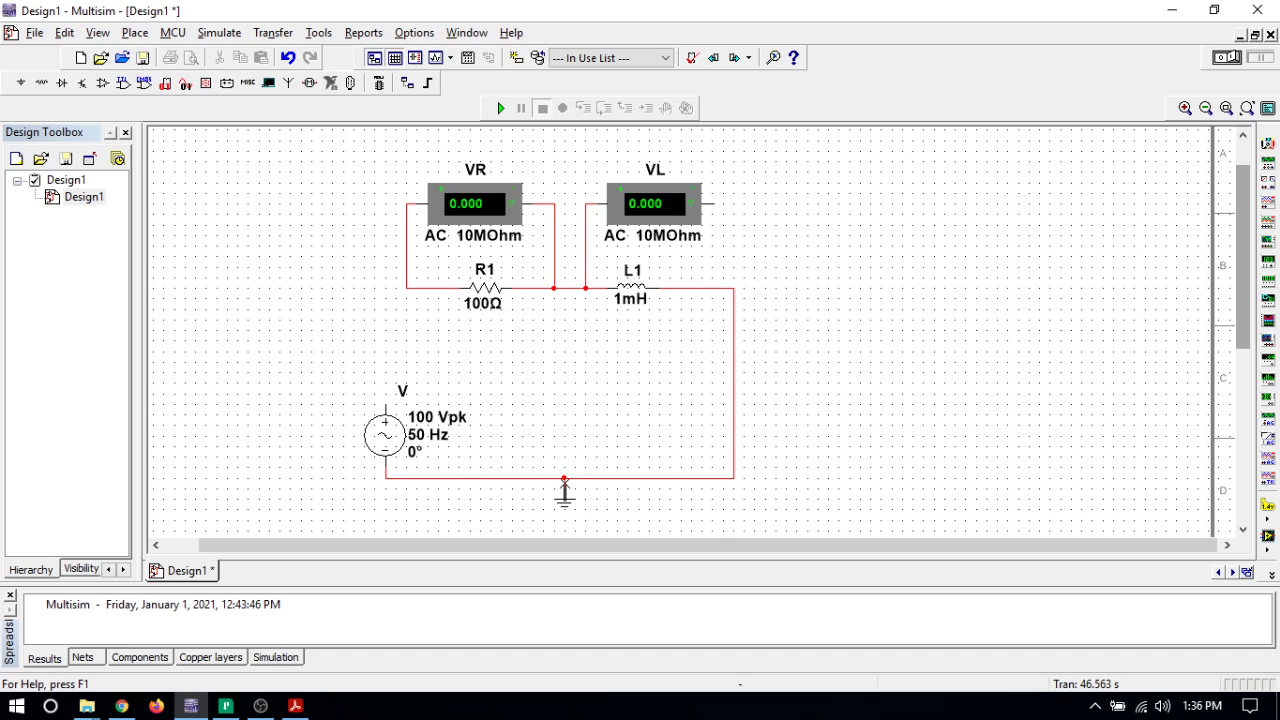
pyautogui.click(714, 203)
pyautogui.click(721, 288)
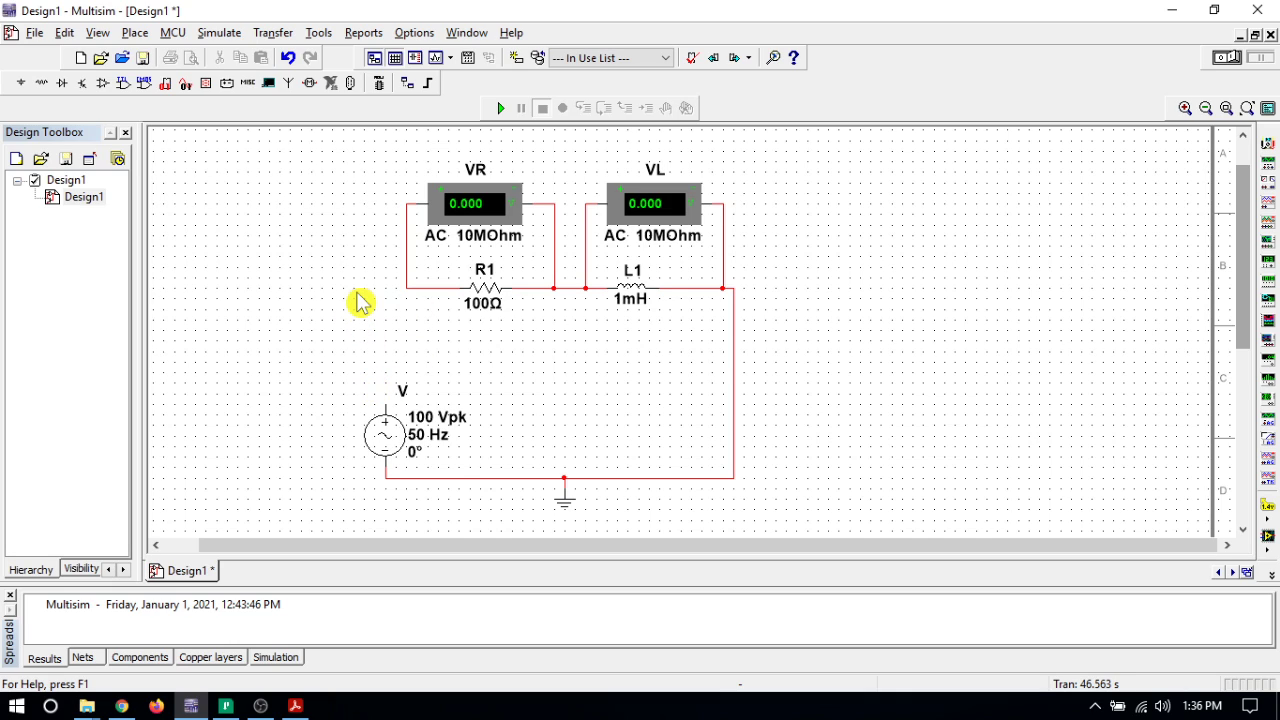
# Step: Place an AMMETER_V indicator directly above the AC source, in line with its upper terminal
pyautogui.click(205, 86)
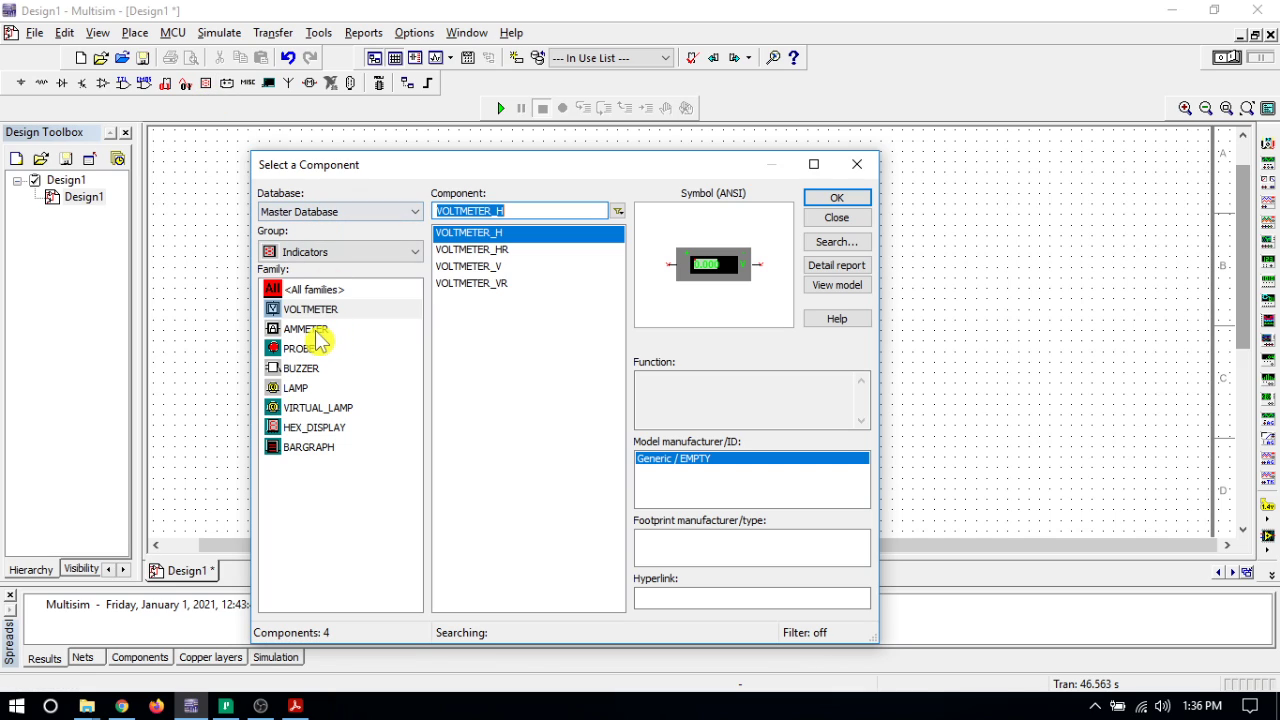
pyautogui.click(316, 337)
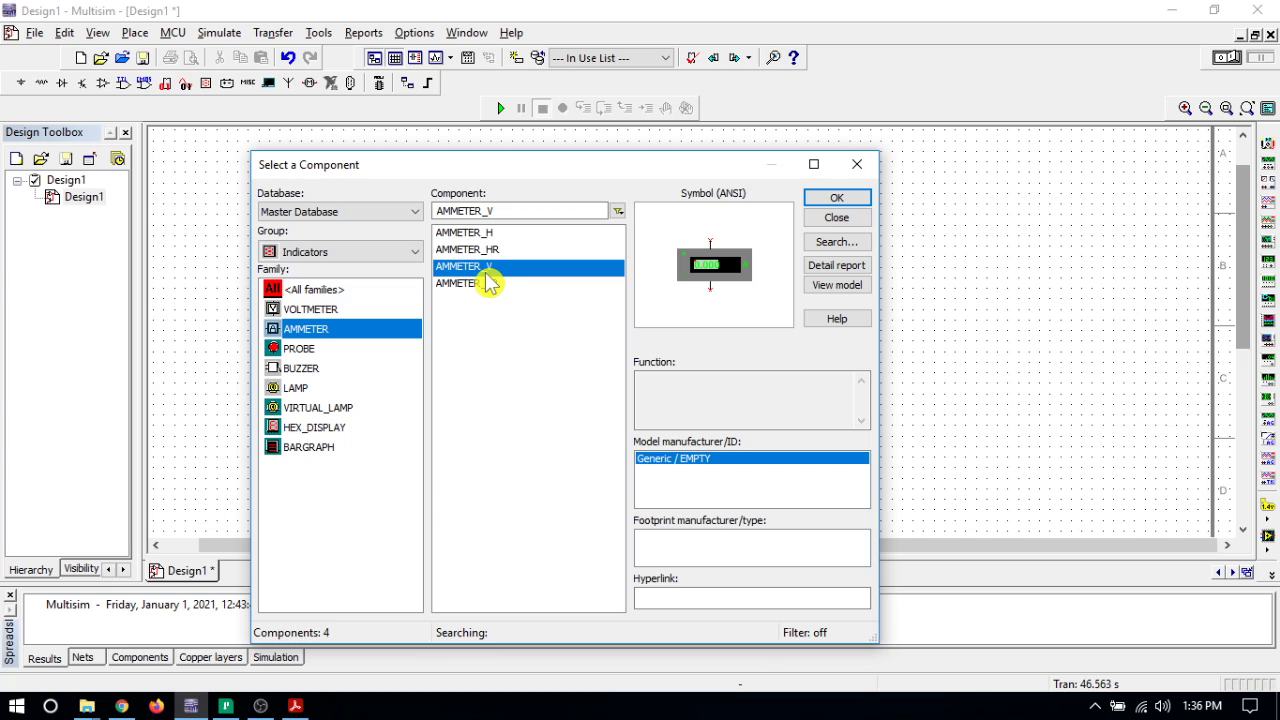
pyautogui.click(840, 197)
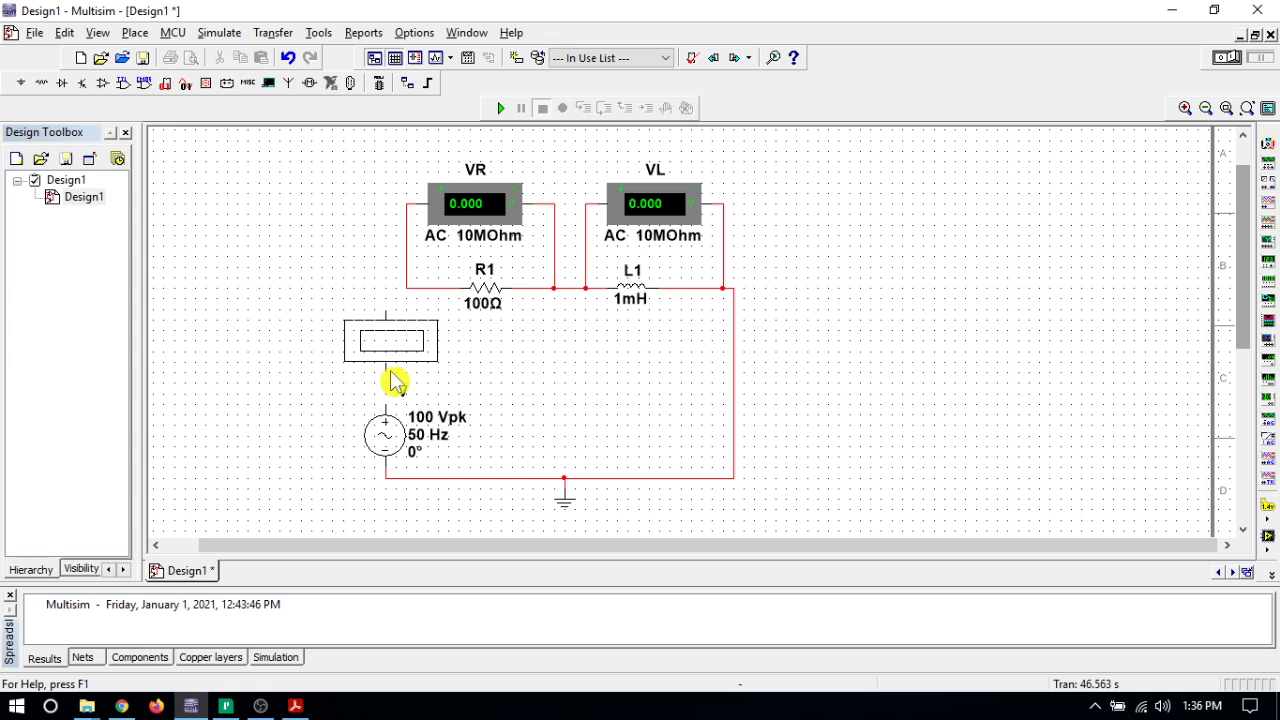
pyautogui.click(393, 380)
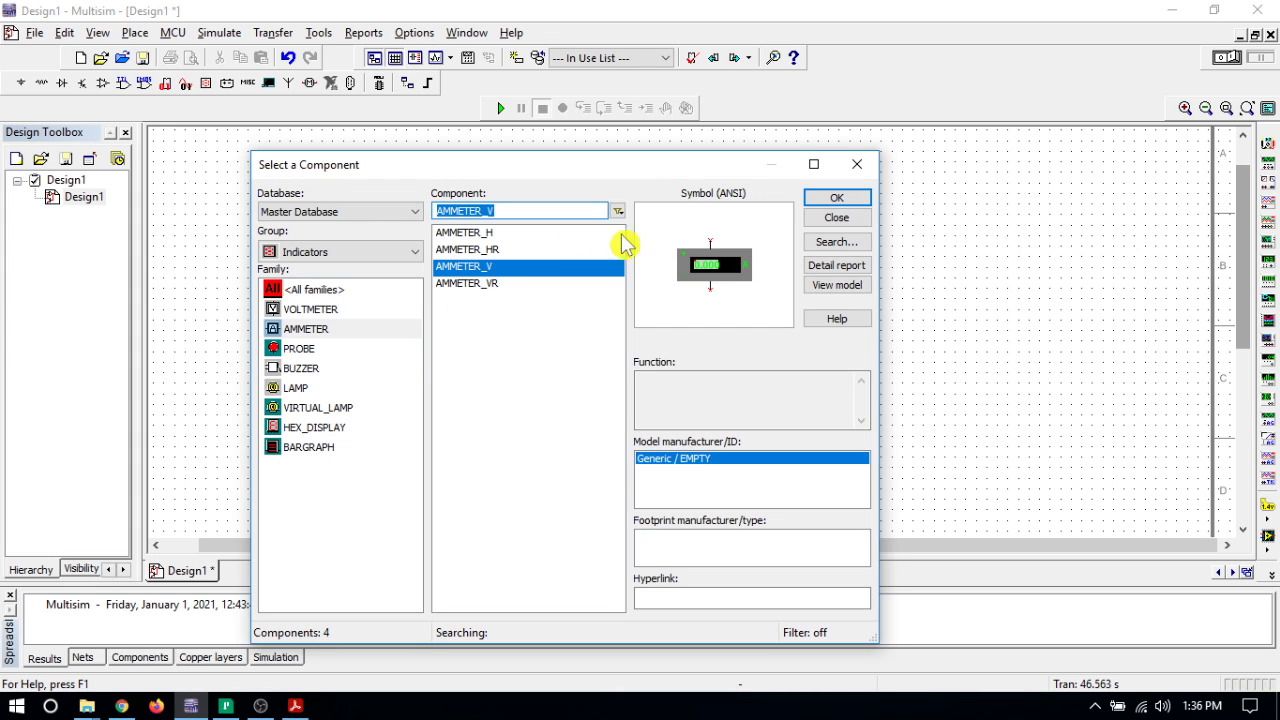
pyautogui.click(848, 218)
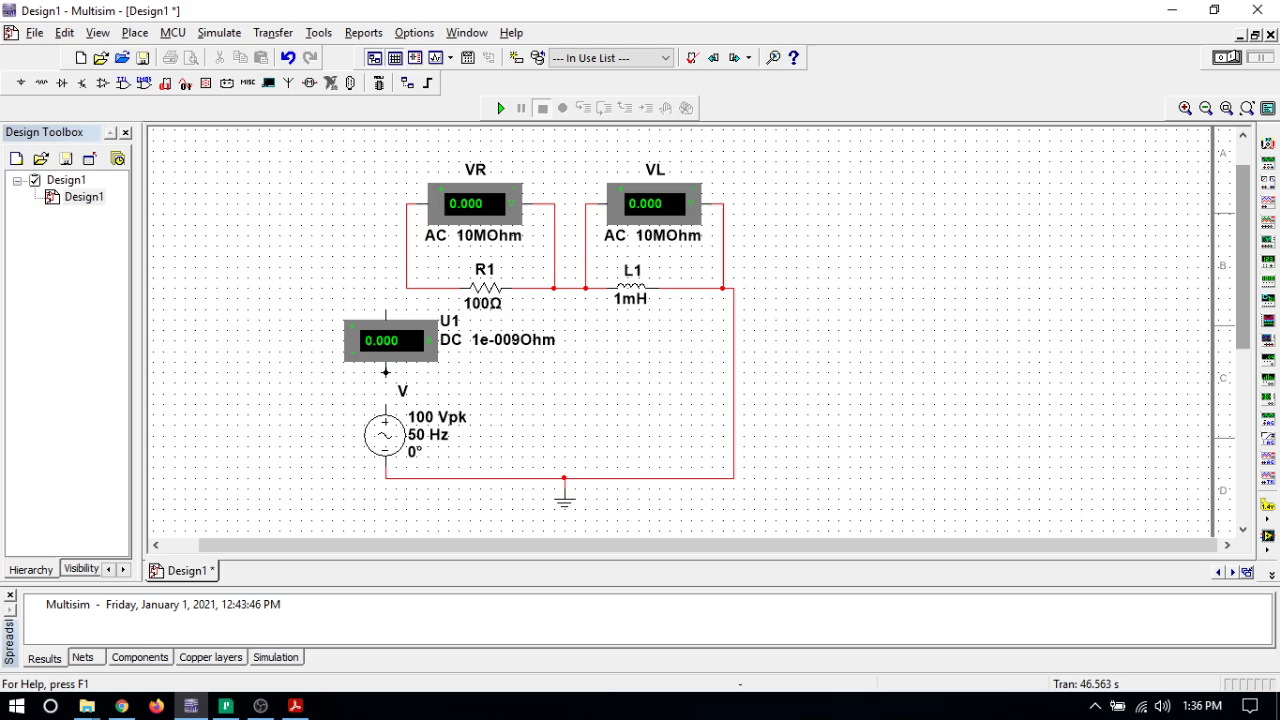
# Step: Wire the ammeter in series between the AC source's upper terminal and the junction of R1 and voltmeter VR
pyautogui.click(386, 371)
pyautogui.click(386, 404)
pyautogui.click(386, 312)
pyautogui.click(407, 289)
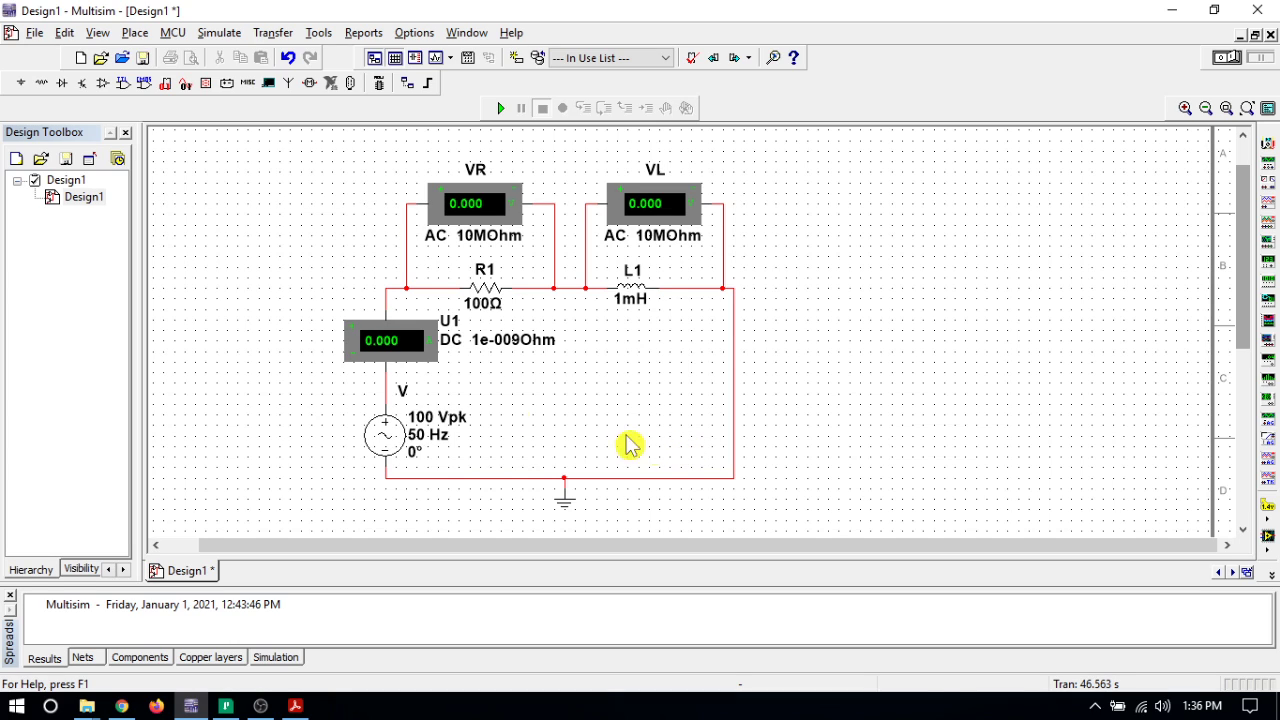
# Step: Set the ammeter's mode to AC
pyautogui.click(411, 344)
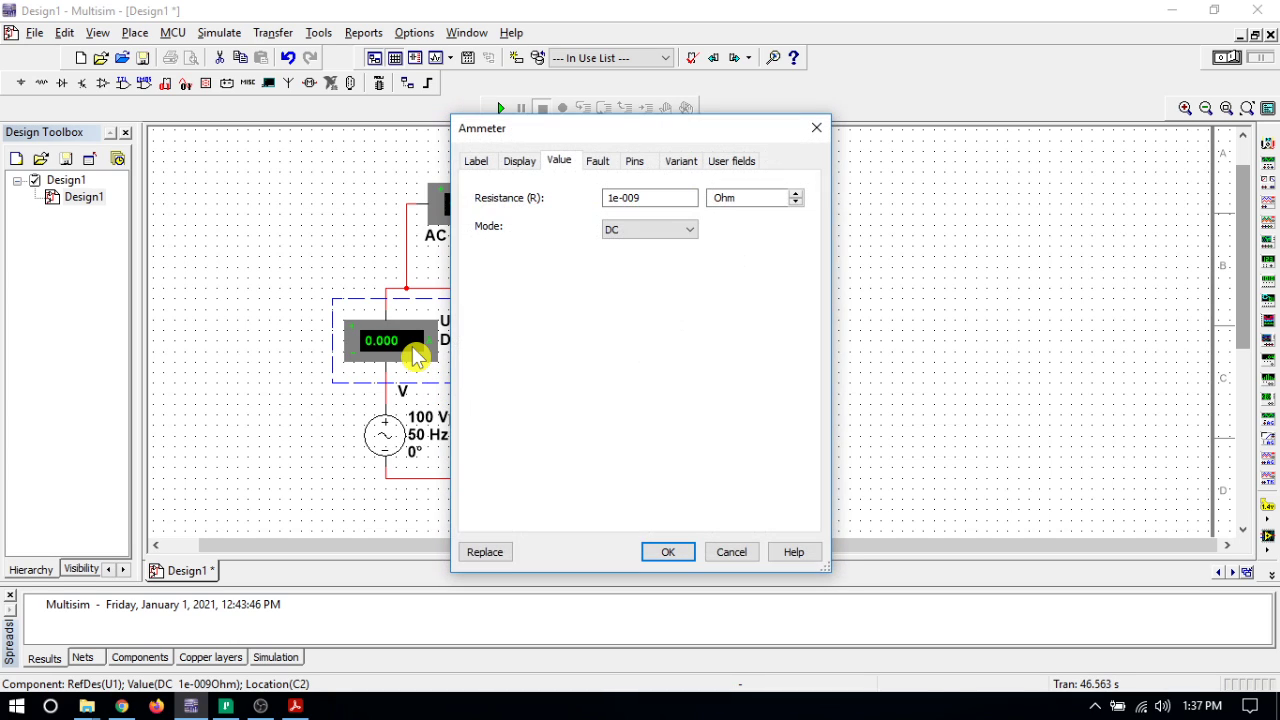
pyautogui.click(636, 162)
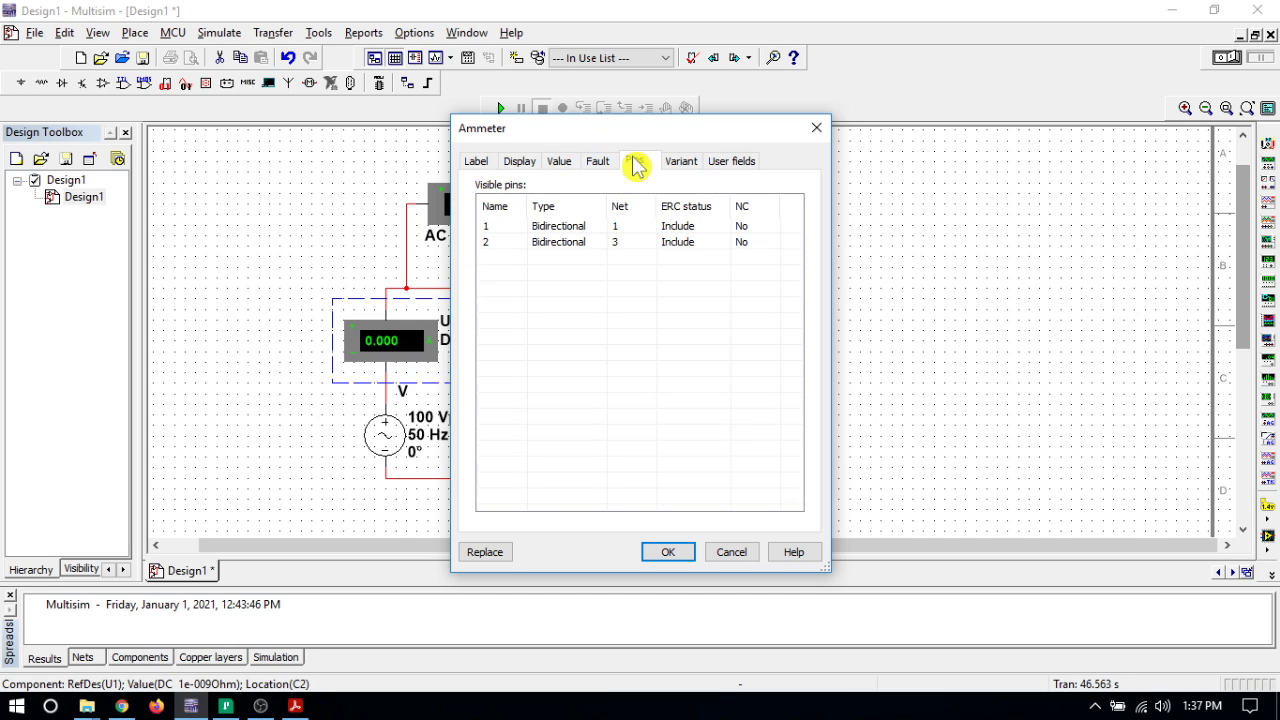
pyautogui.click(677, 166)
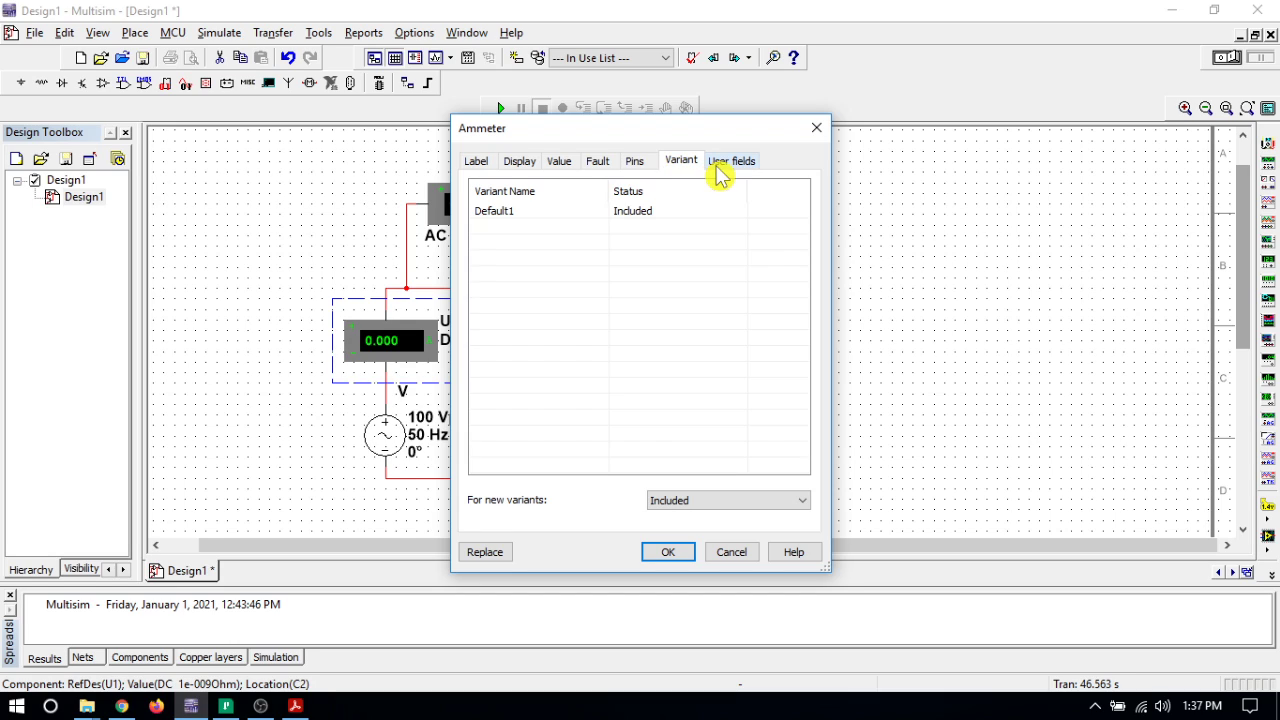
pyautogui.click(718, 173)
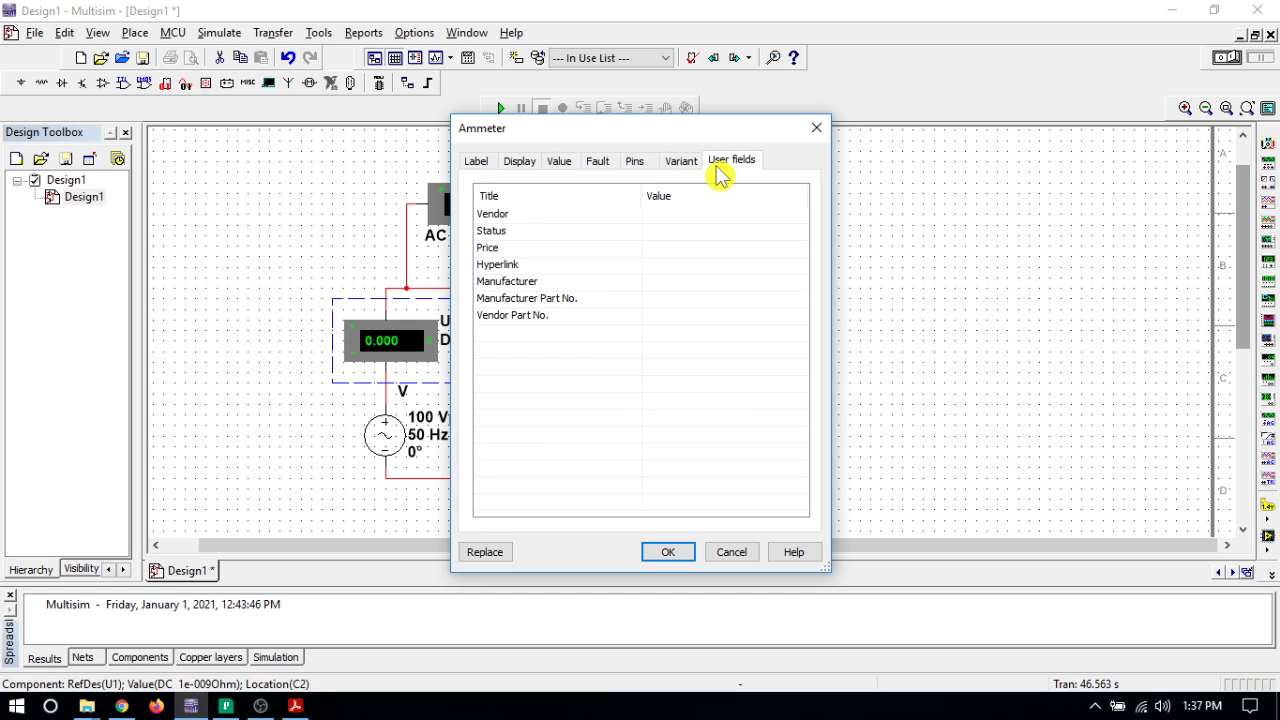
pyautogui.click(566, 170)
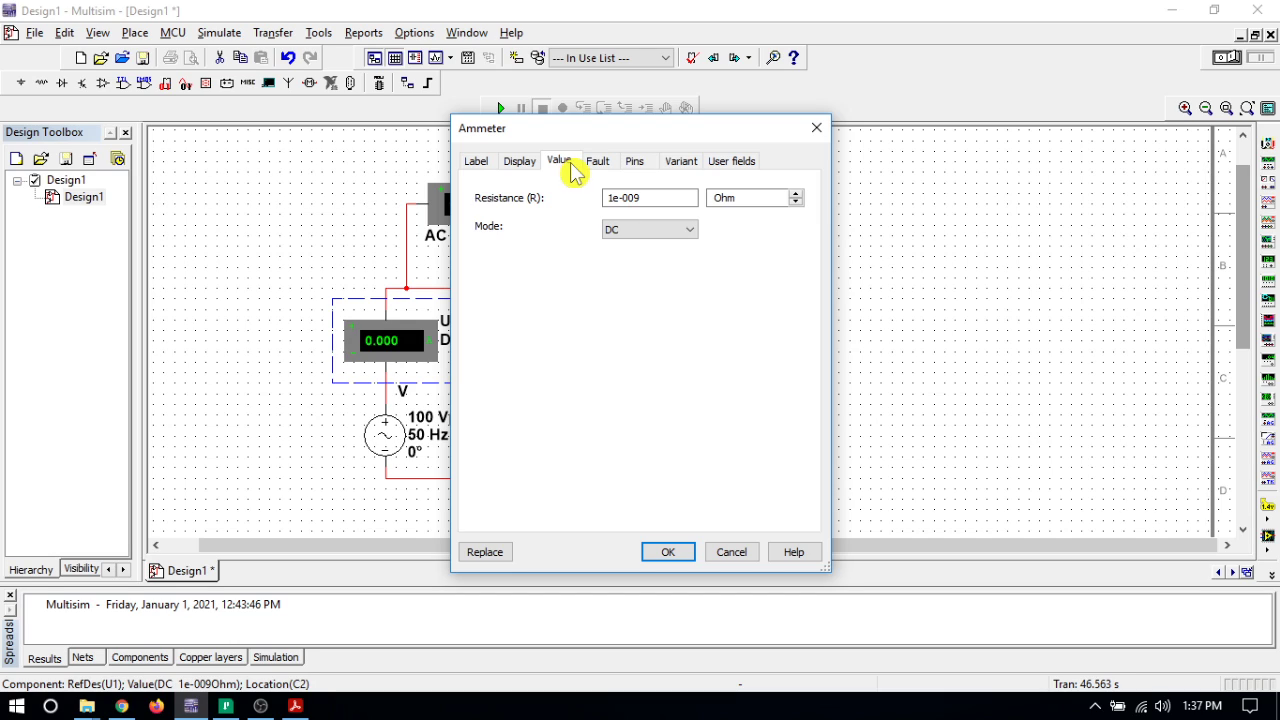
pyautogui.click(645, 229)
pyautogui.click(640, 248)
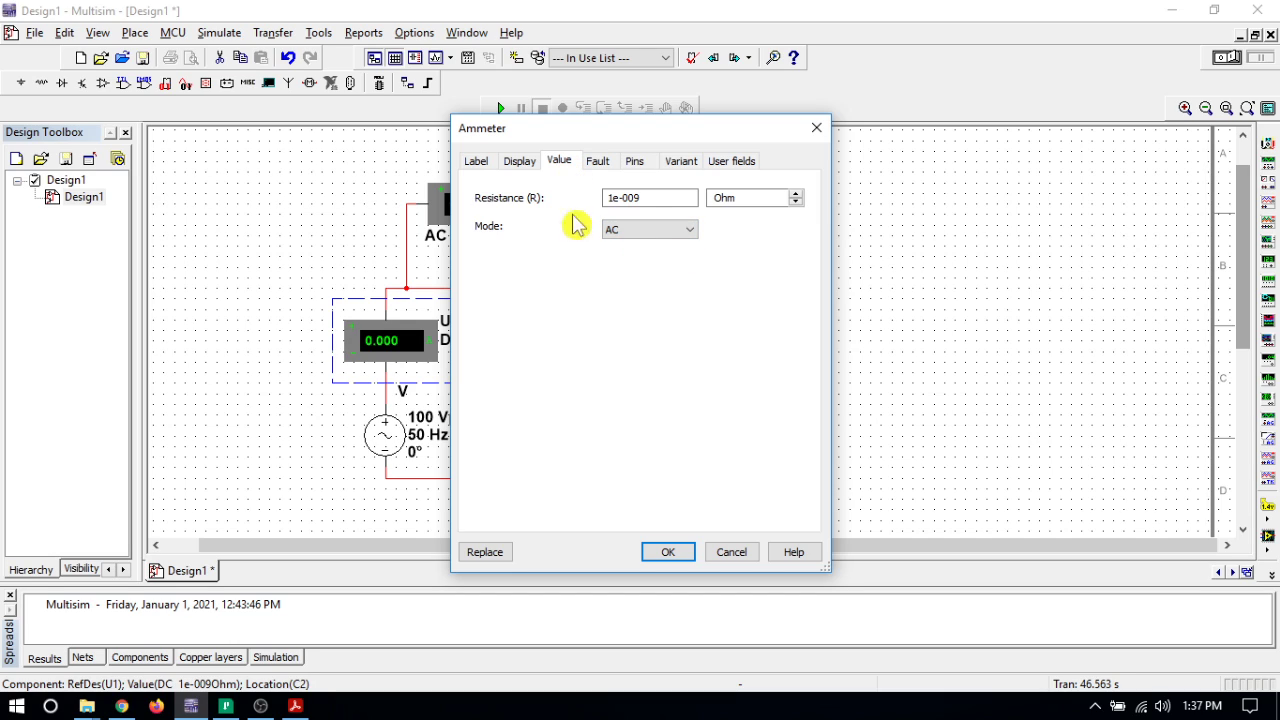
pyautogui.click(520, 166)
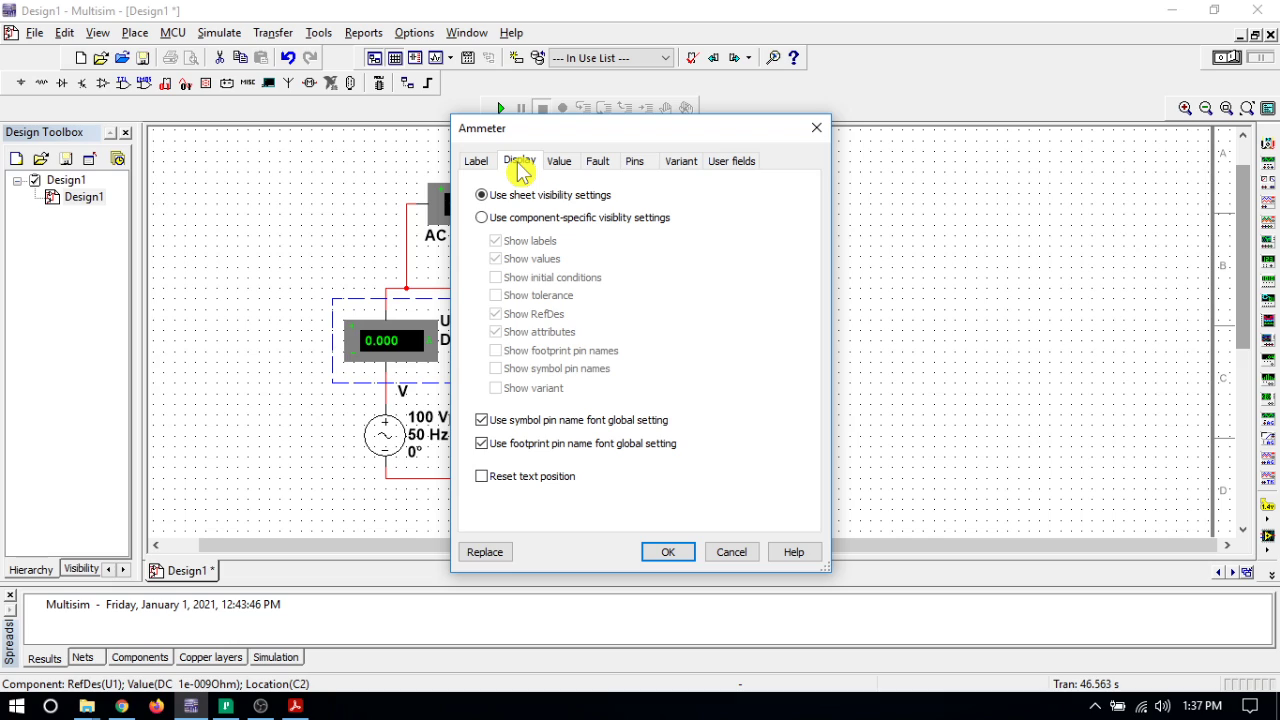
pyautogui.click(665, 556)
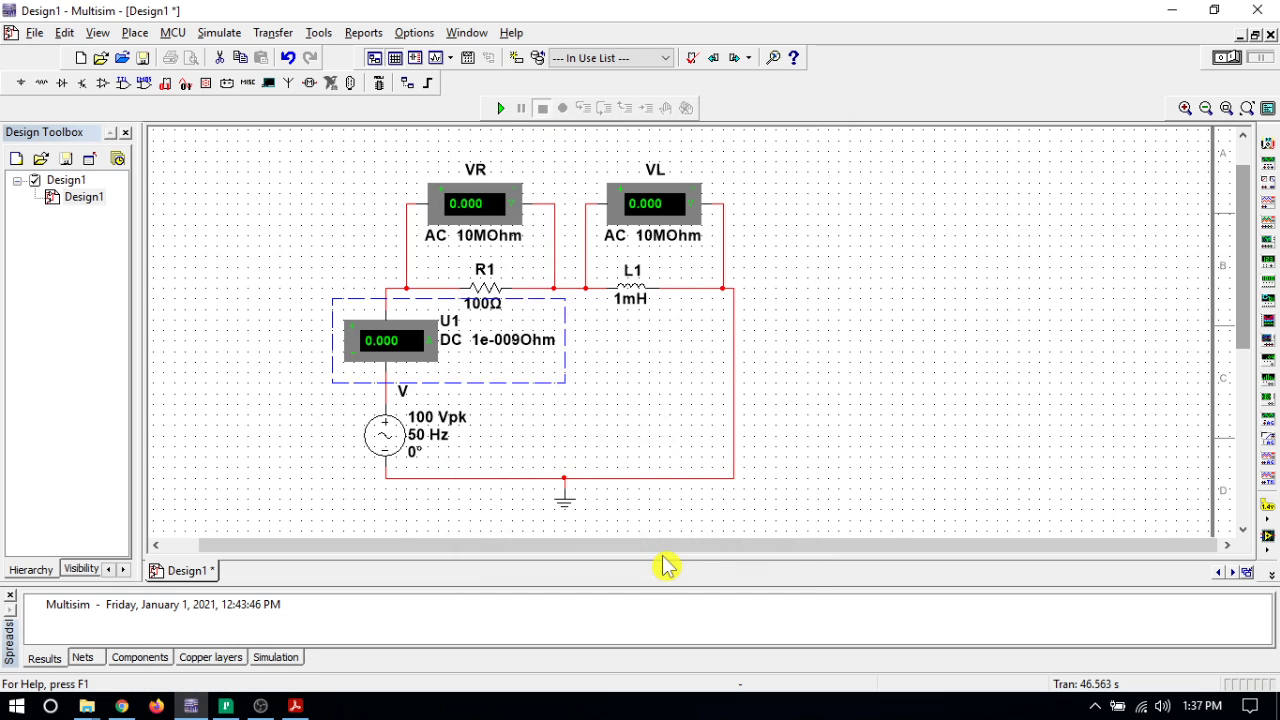
pyautogui.click(707, 345)
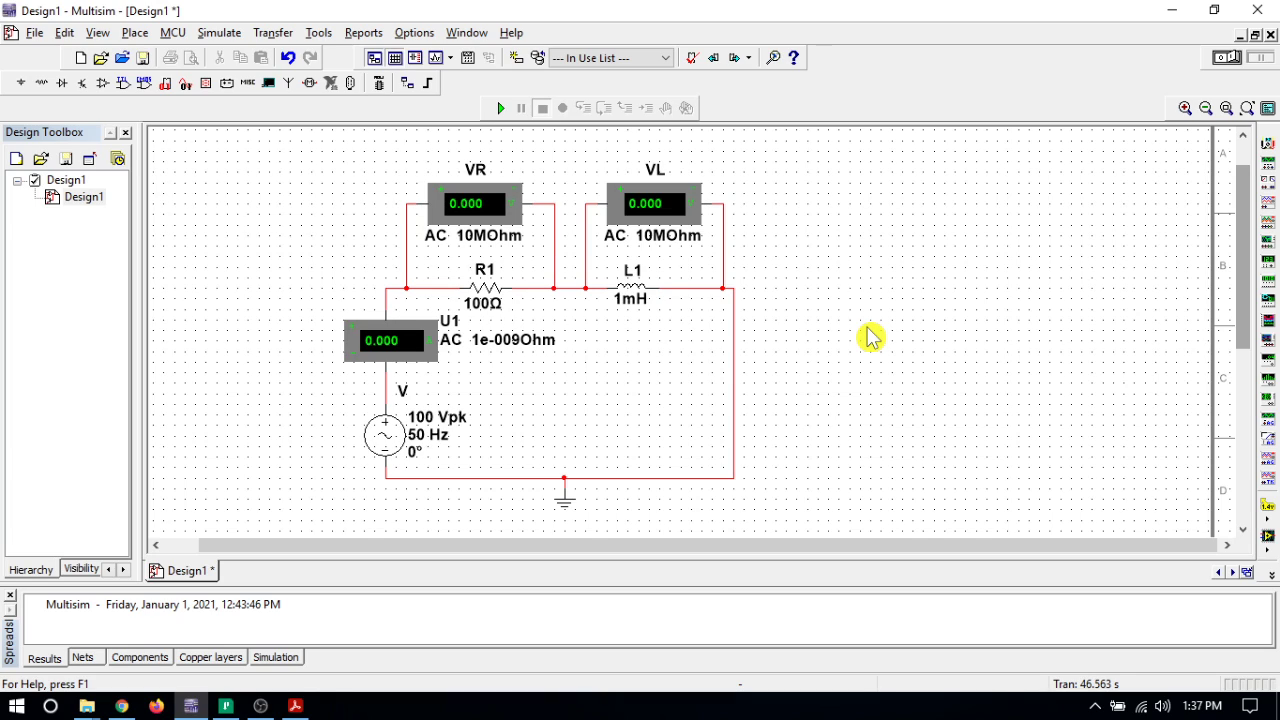
# Step: Change the ammeter's reference designator to I
pyautogui.doubleClick(417, 337)
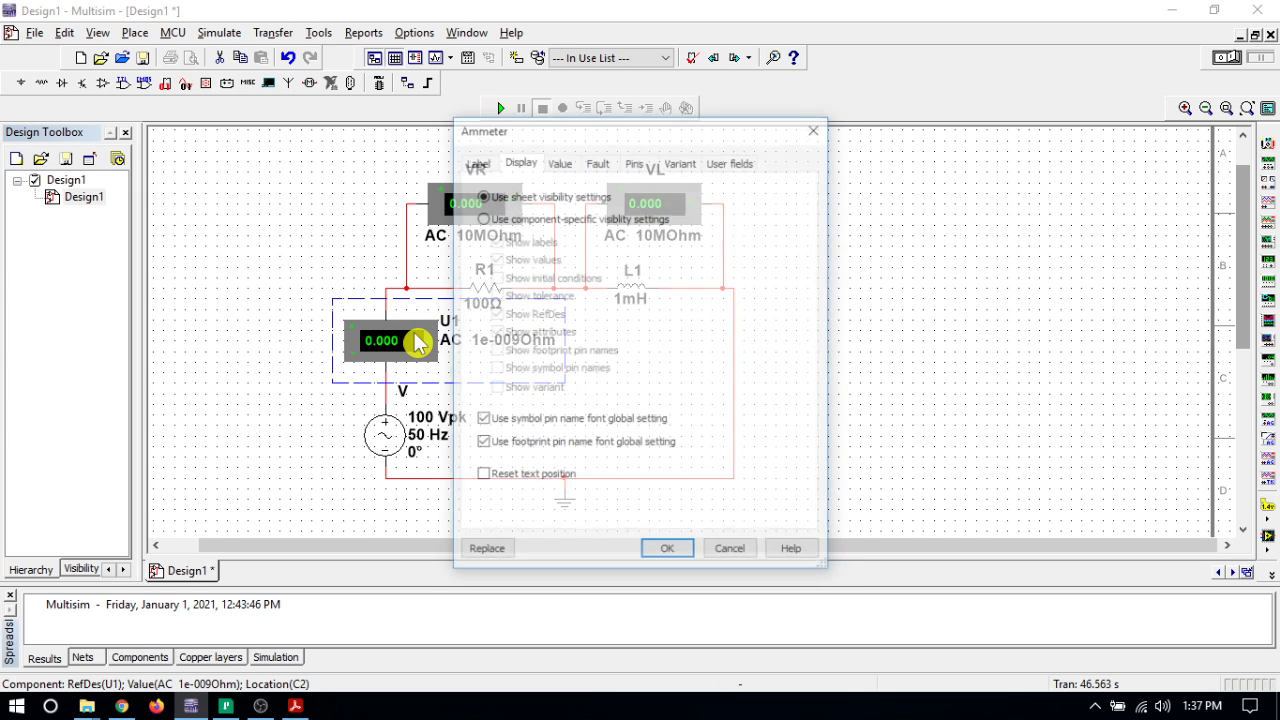
pyautogui.click(477, 164)
pyautogui.click(490, 216)
pyautogui.doubleClick(488, 216)
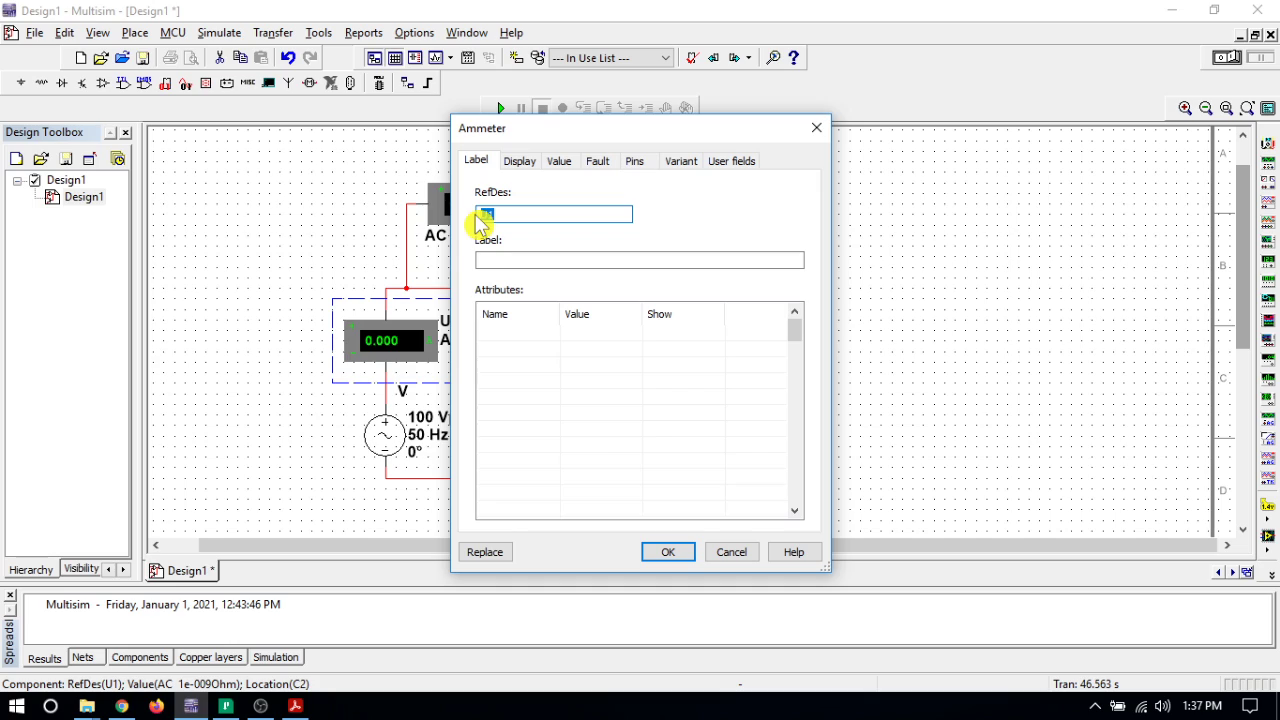
pyautogui.press('BackSpace')
pyautogui.write('u')
pyautogui.write('I')
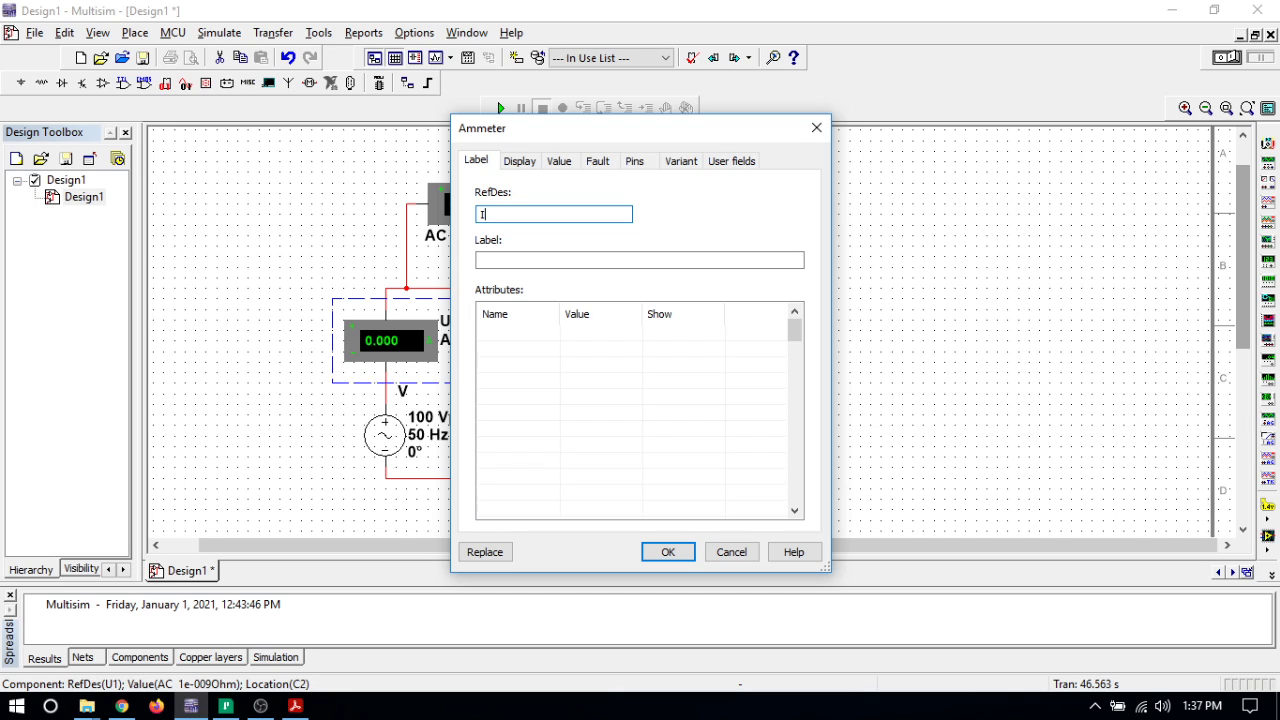
pyautogui.click(670, 554)
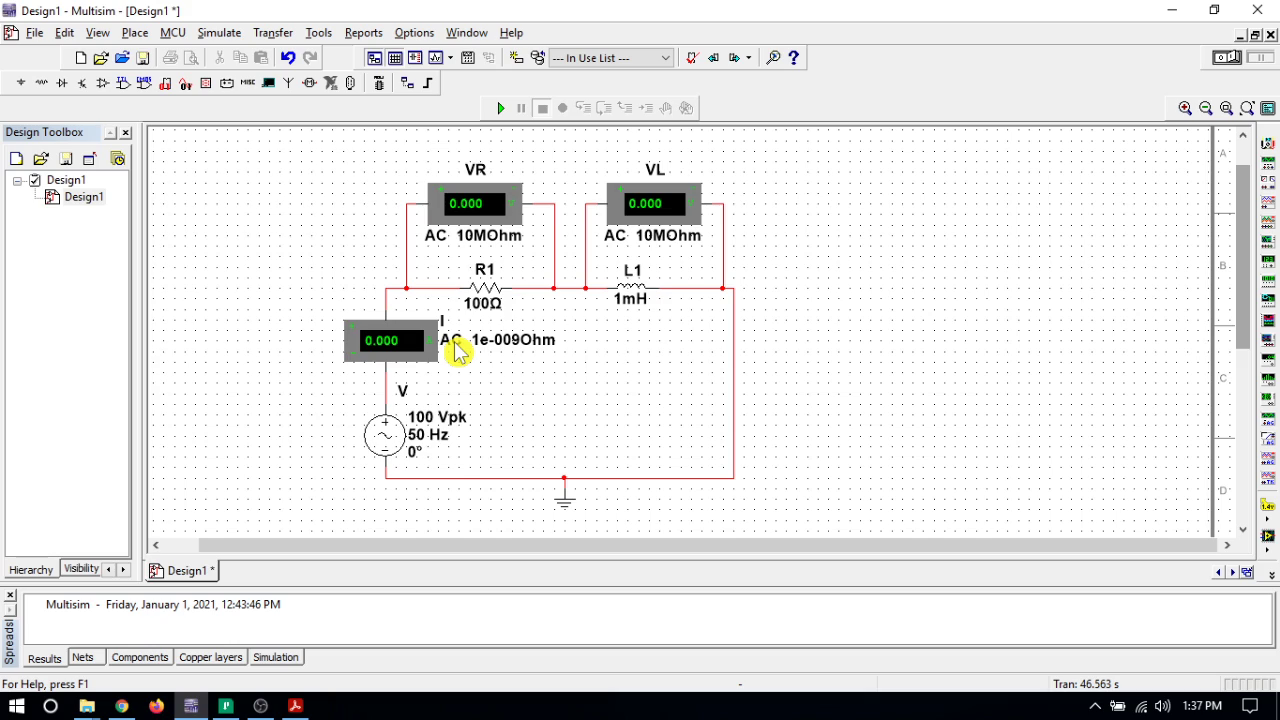
# Step: Run the simulation with the 100 V peak source to read VR, VL and the current, and stop it
pyautogui.click(497, 110)
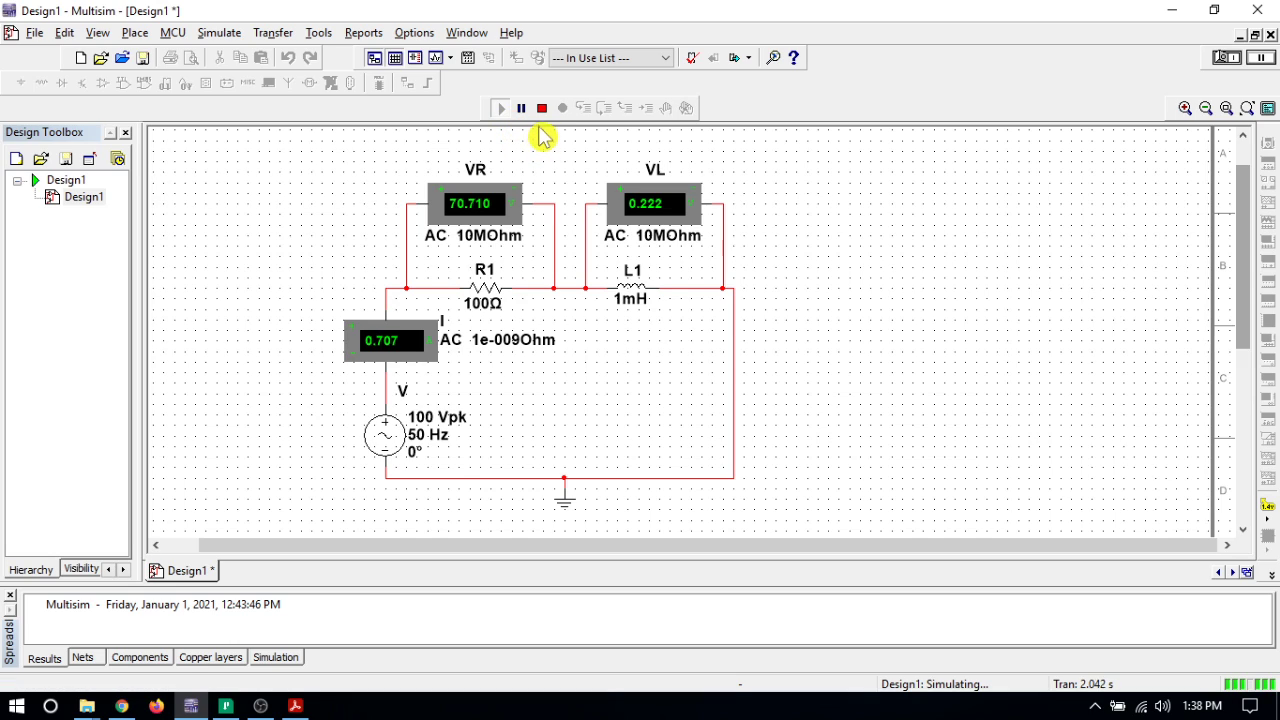
pyautogui.click(541, 112)
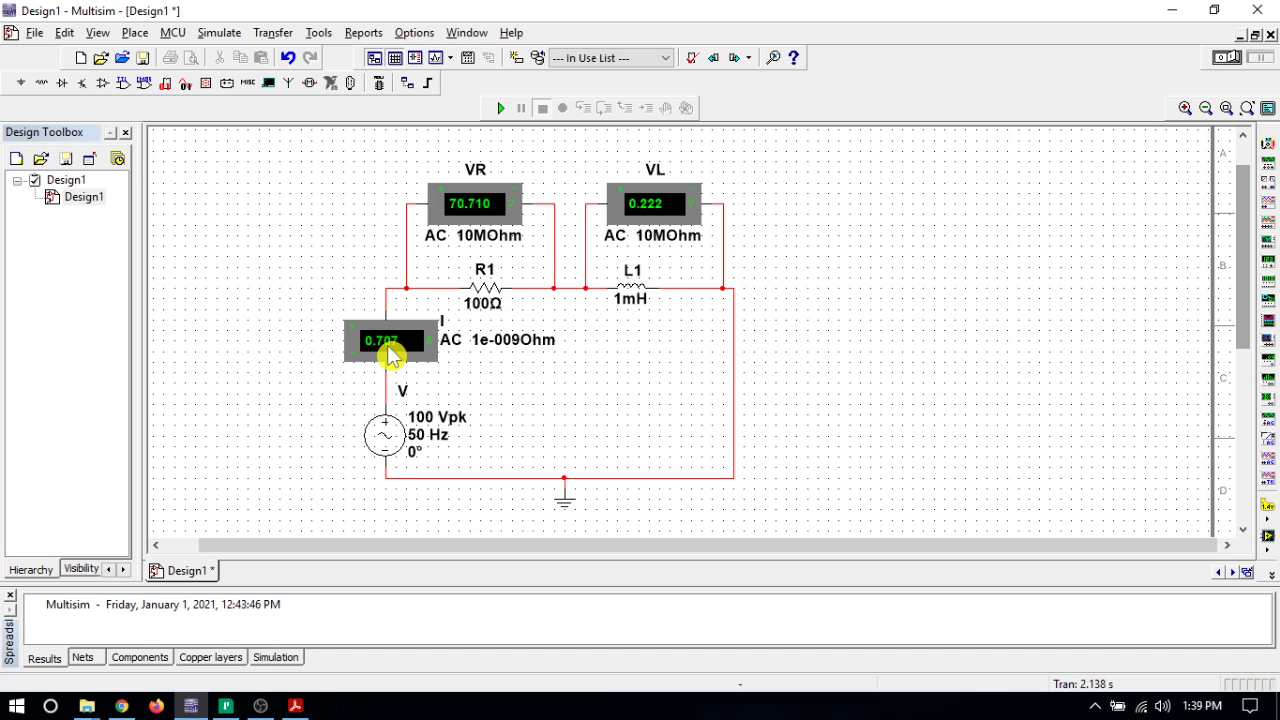
# Step: Set the AC source's peak voltage to 150 V and run the simulation to read the meters before stopping it
pyautogui.click(390, 433)
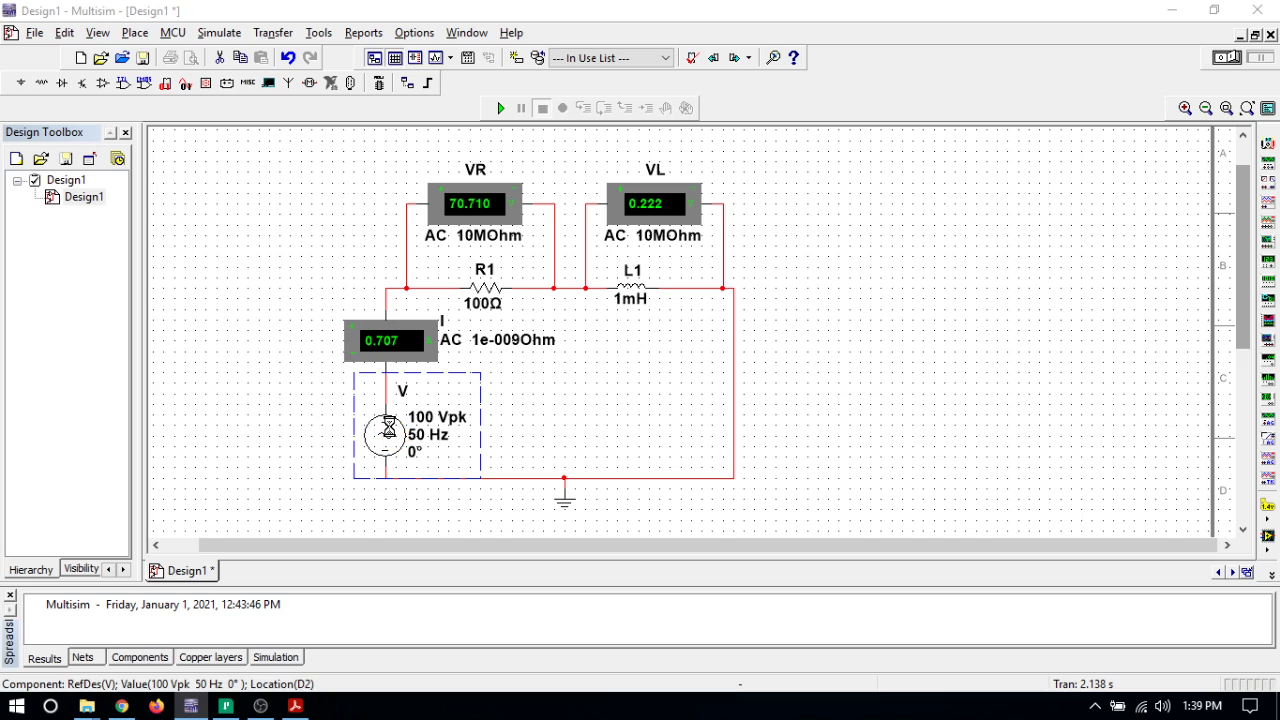
pyautogui.doubleClick(390, 424)
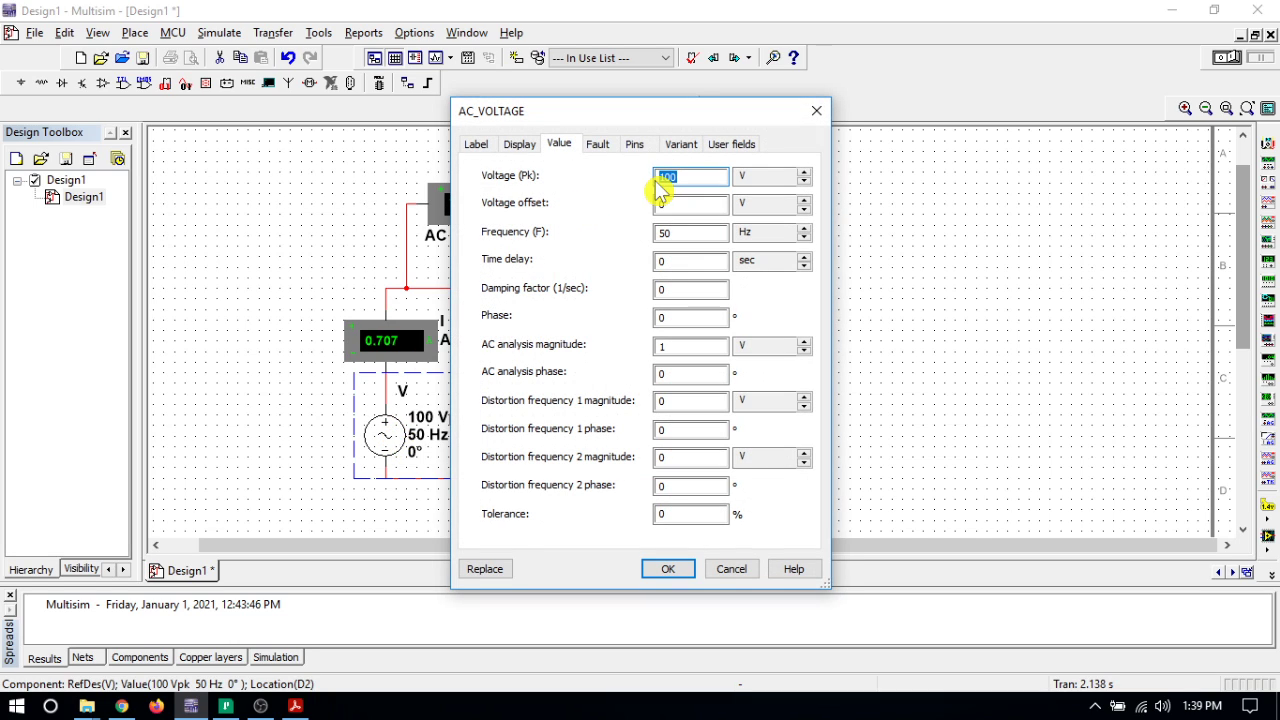
pyautogui.write('1')
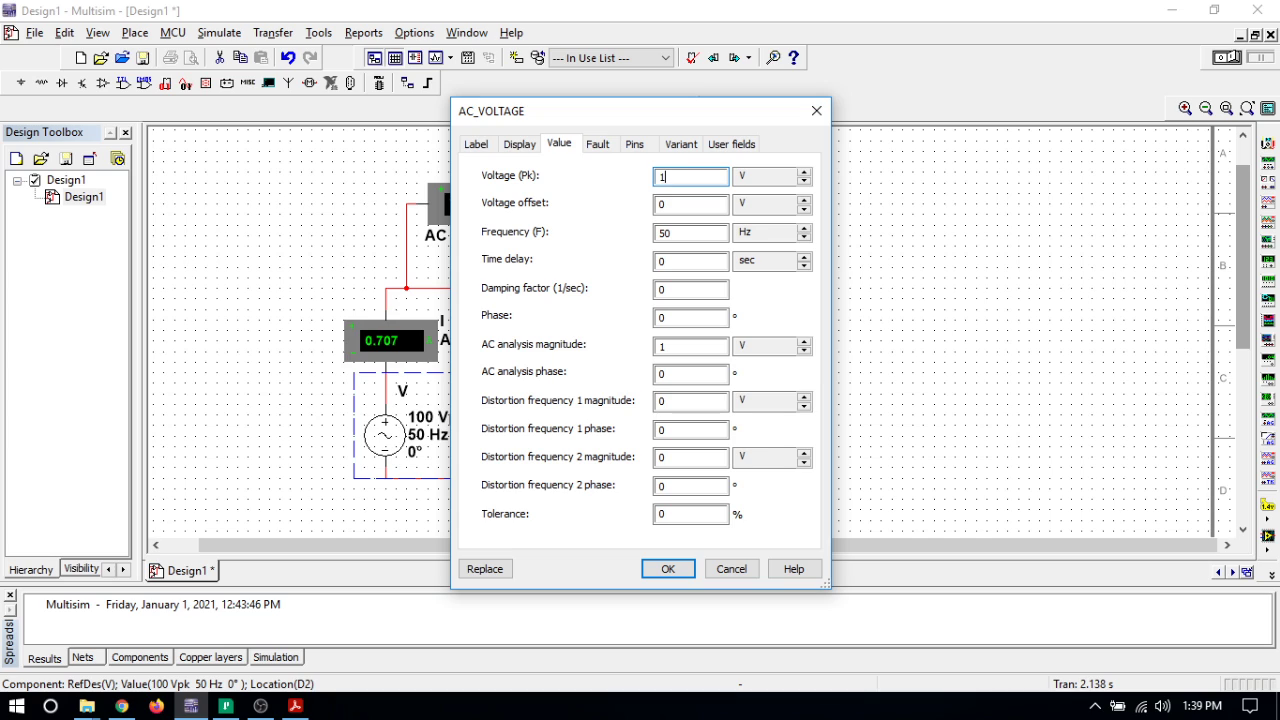
pyautogui.write('50')
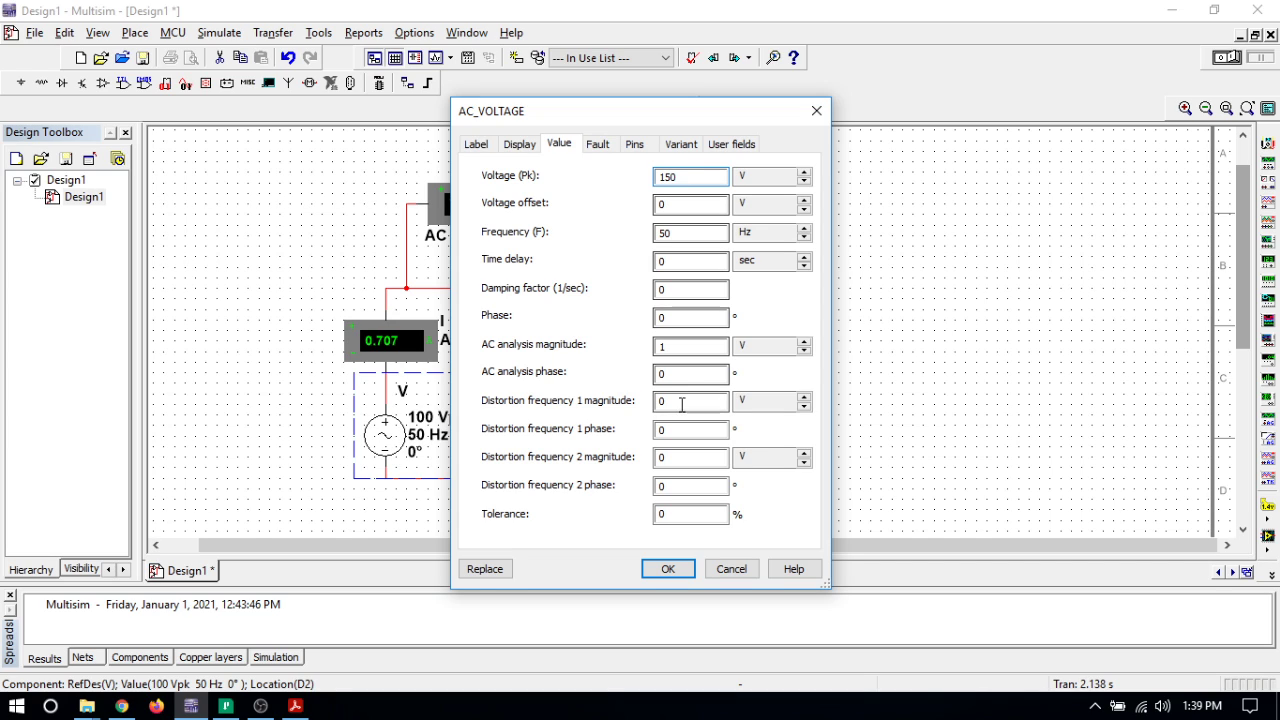
pyautogui.click(668, 571)
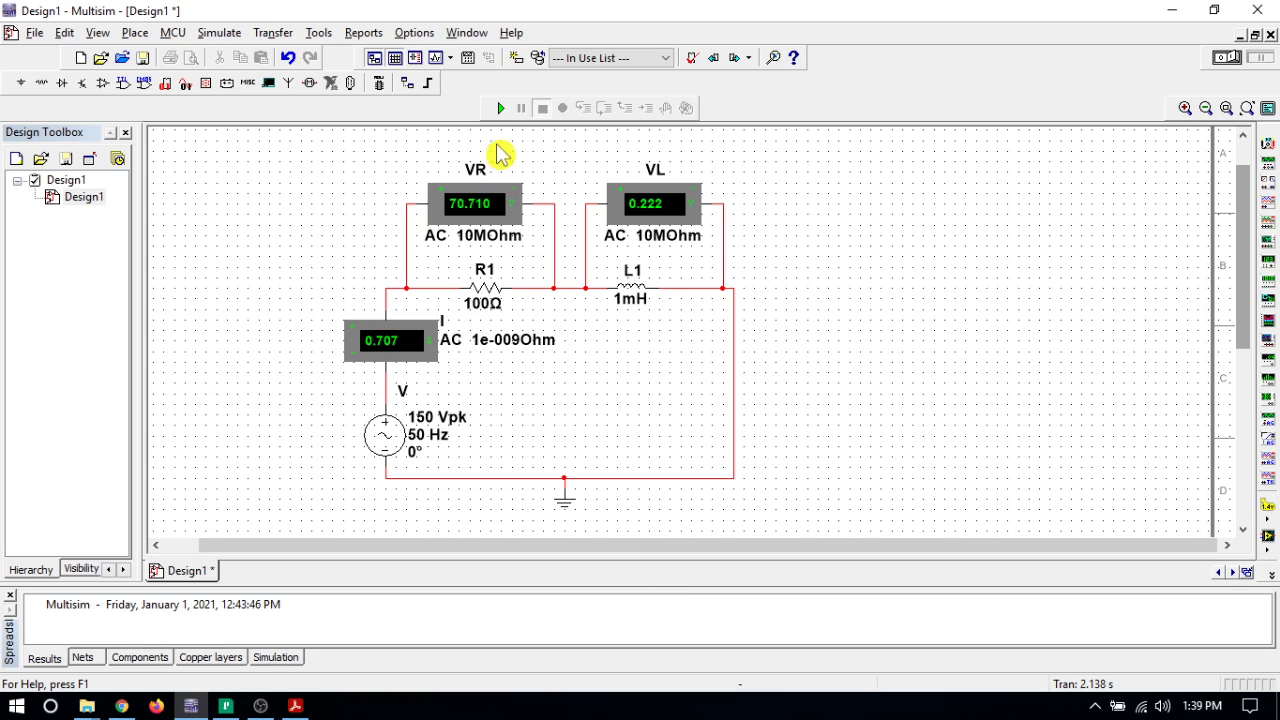
pyautogui.click(500, 112)
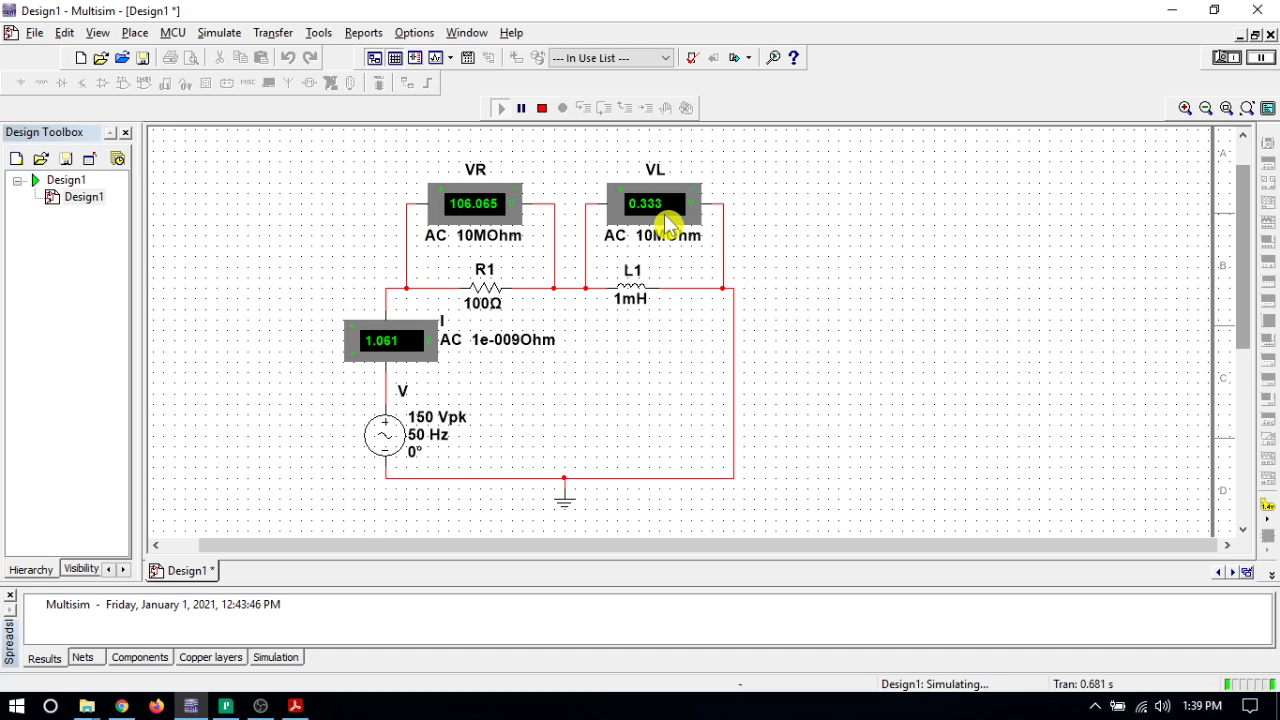
pyautogui.click(542, 112)
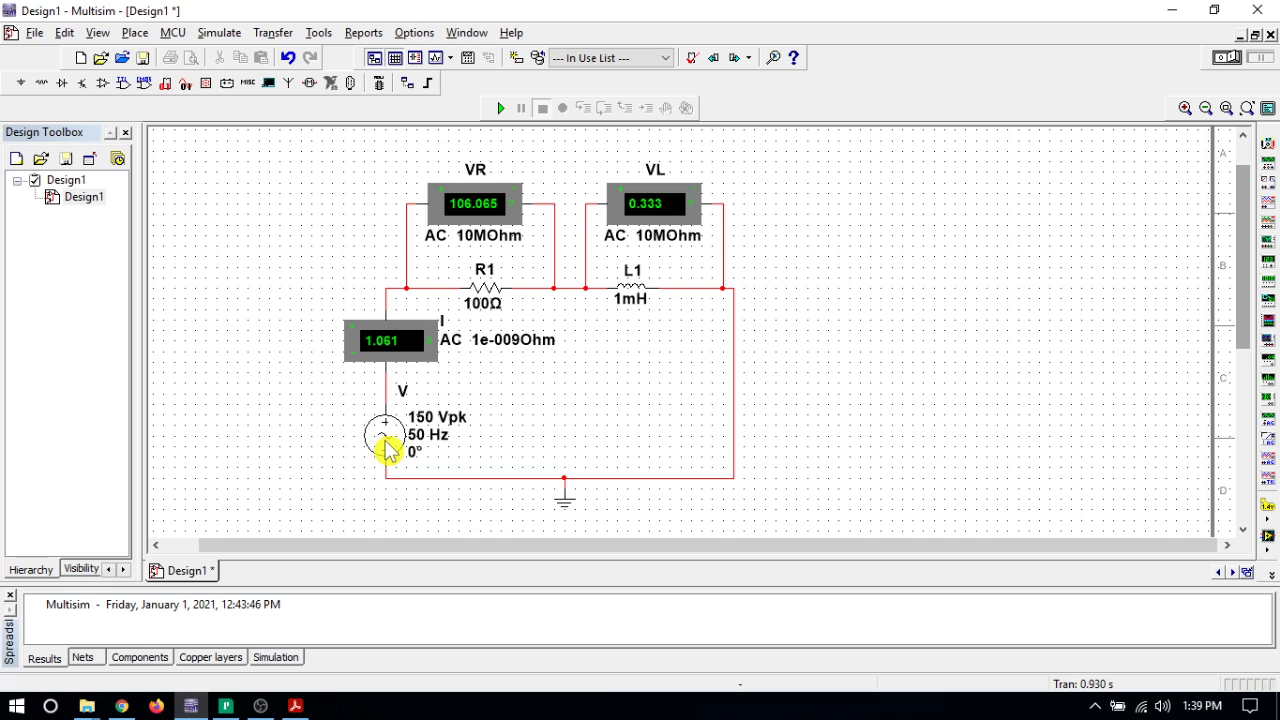
# Step: Set the AC source's peak voltage to 200 V and run the simulation, declining periodic NI update checks
pyautogui.doubleClick(387, 449)
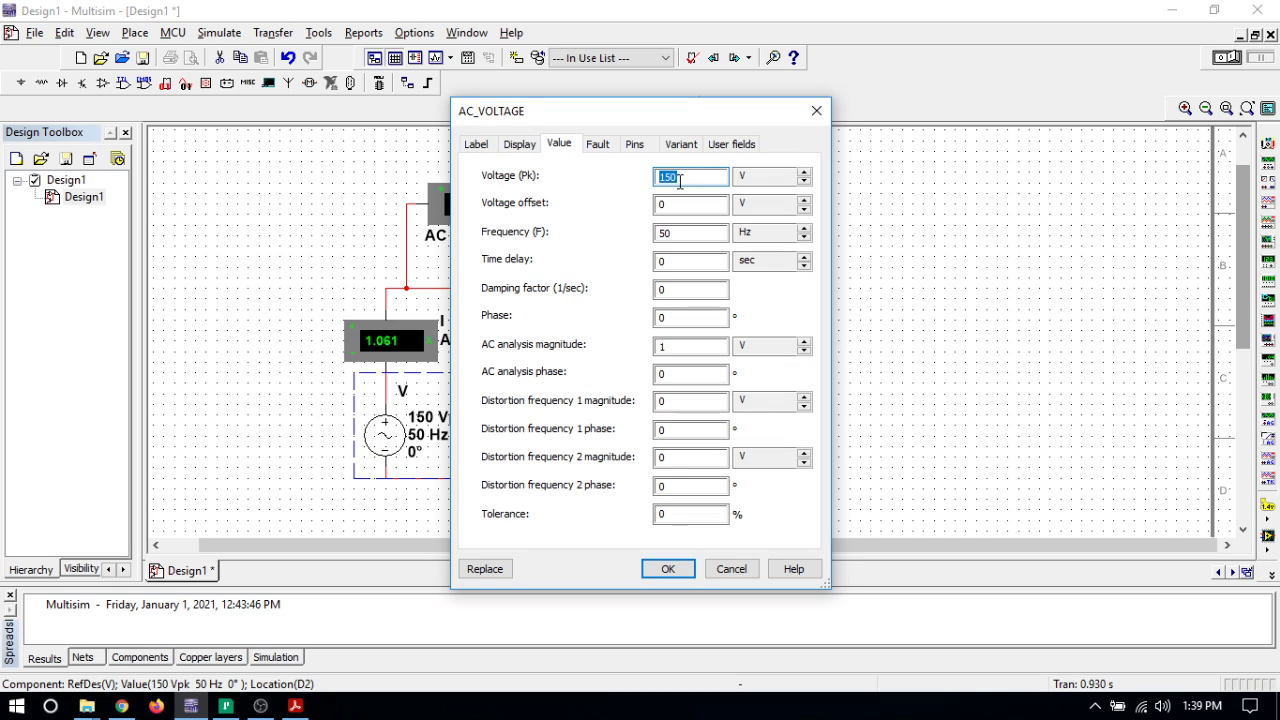
pyautogui.write('200')
pyautogui.click(668, 568)
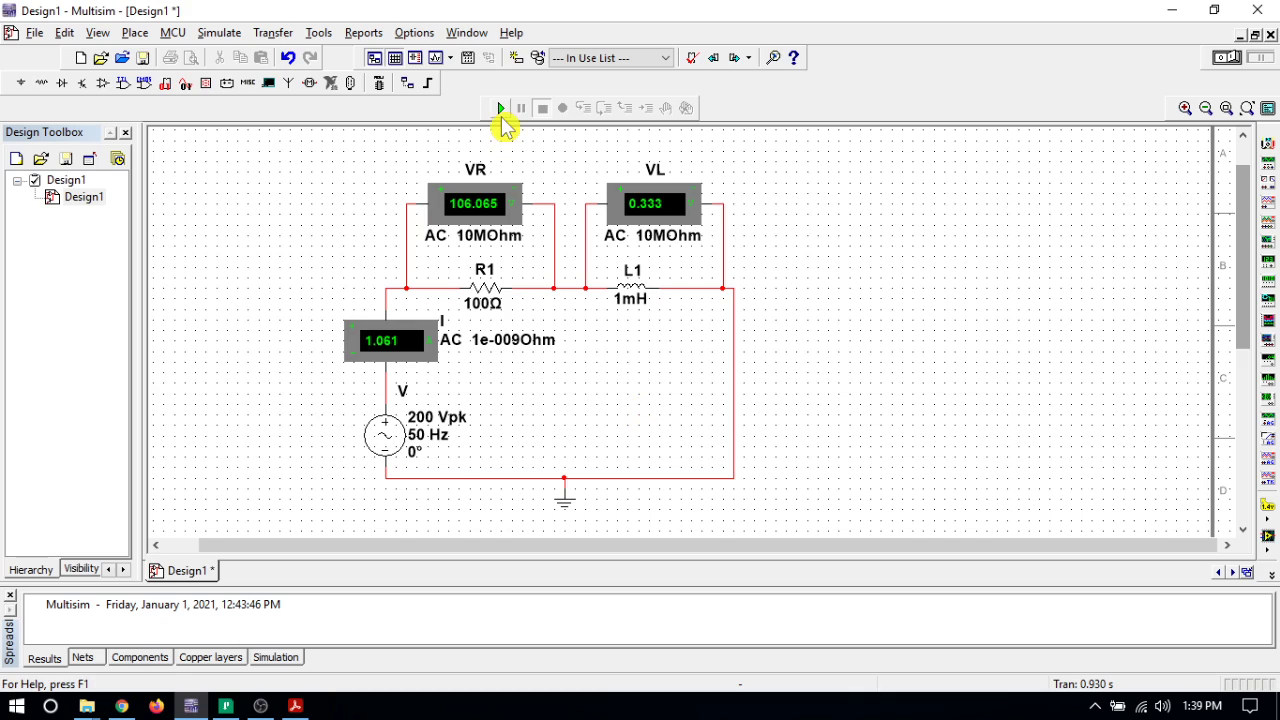
pyautogui.click(501, 108)
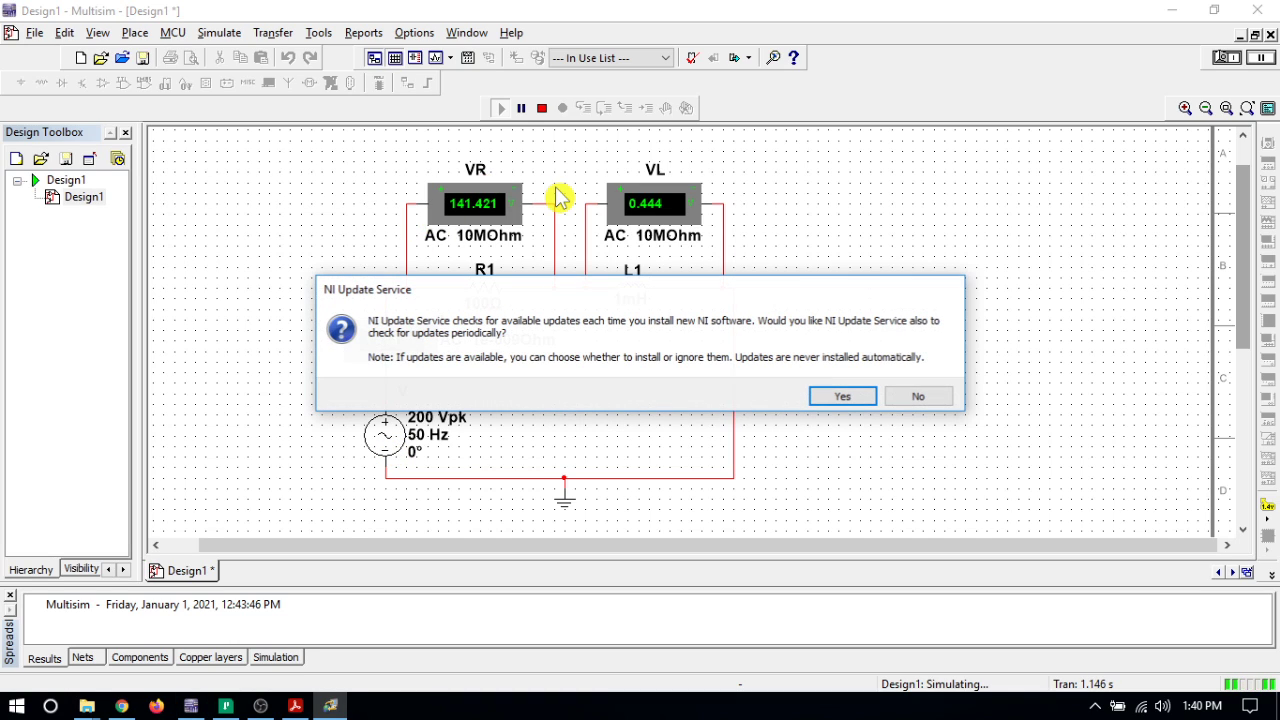
pyautogui.click(918, 397)
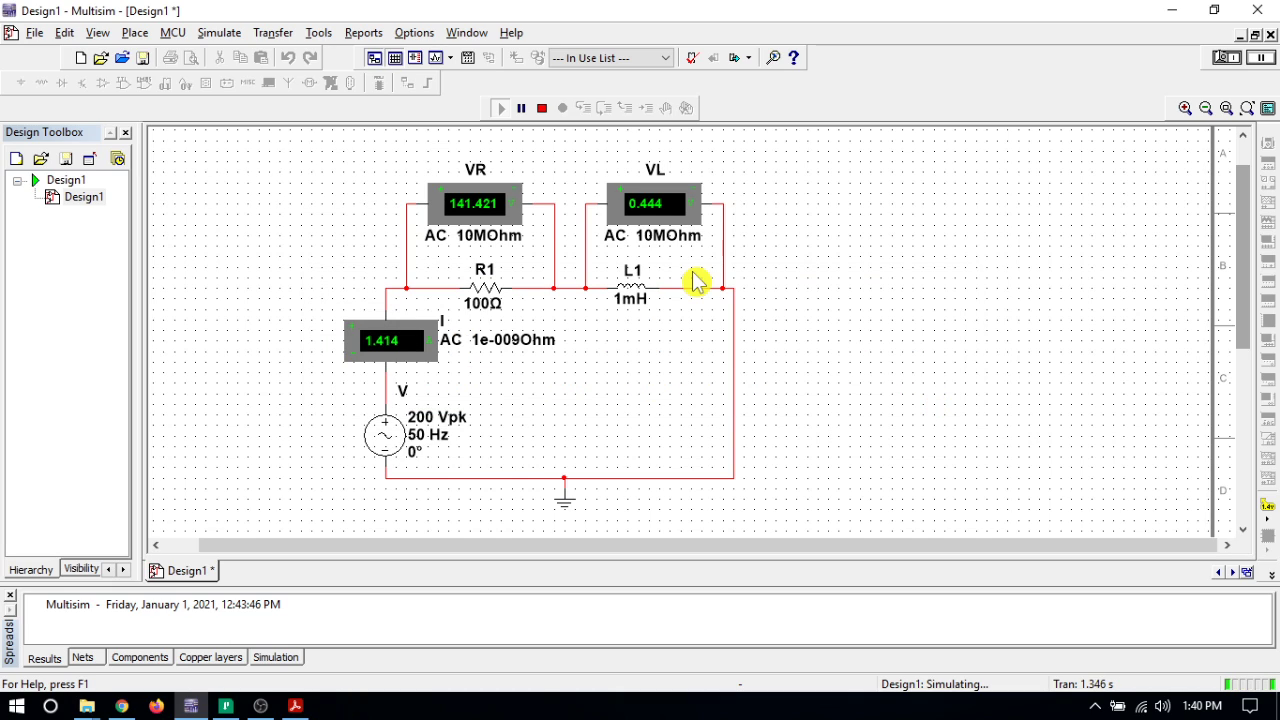